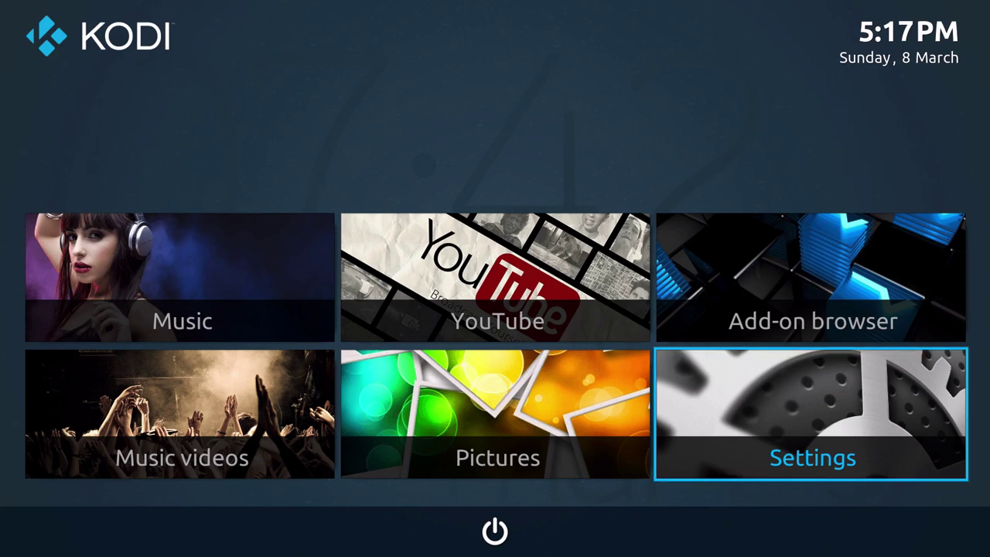
Look through the two rows of home tiles, including Movies, TV shows, Music and YouTube.
key(Up)
key(Left)
key(Left)
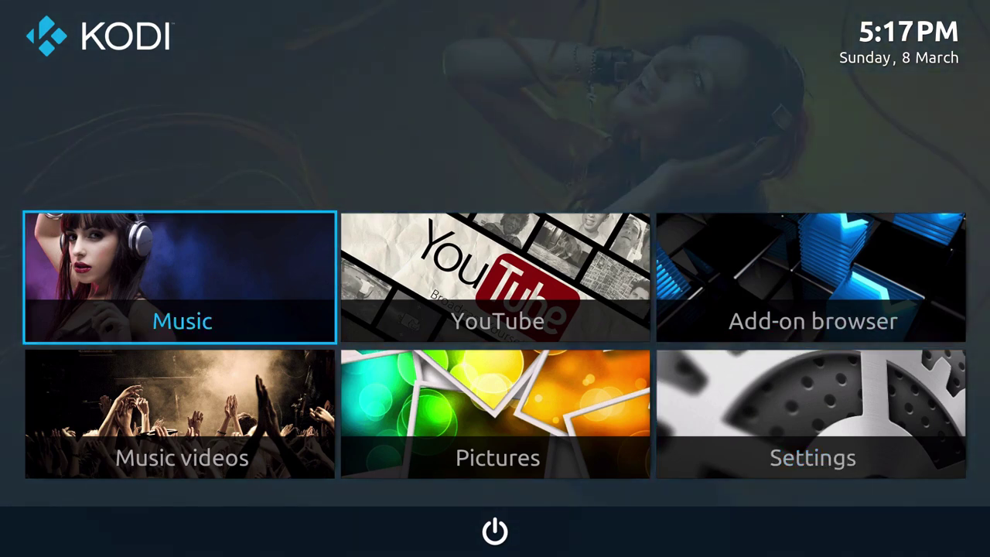
key(Right)
key(Right)
key(Left)
key(Left)
key(Left)
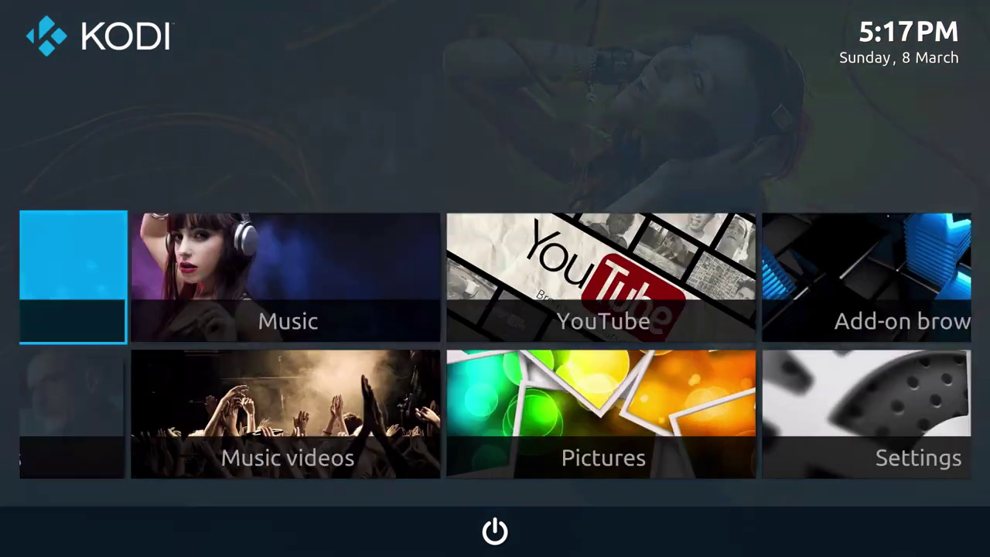
key(Right)
key(Down)
key(Left)
key(Up)
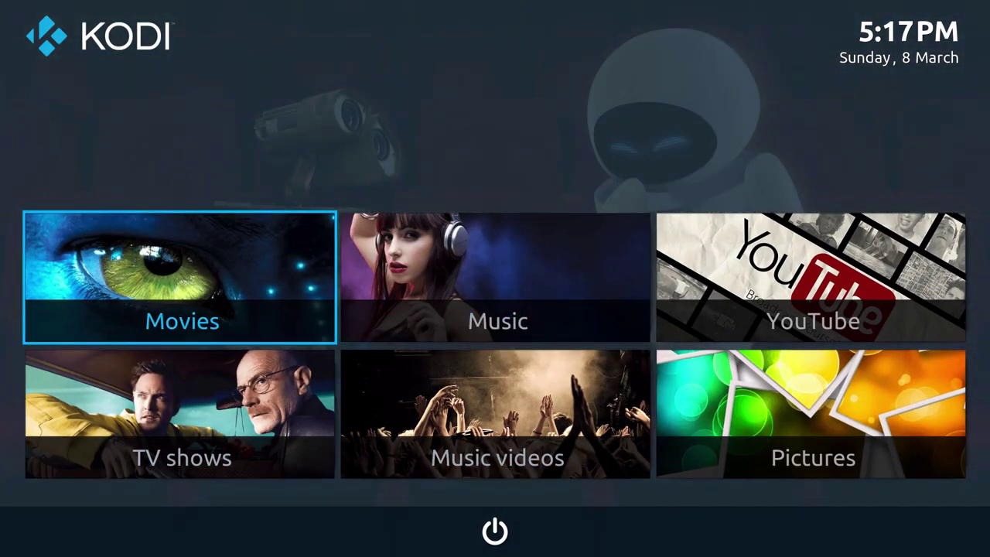
key(Right)
key(Left)
key(Right)
key(Left)
key(Right)
key(Left)
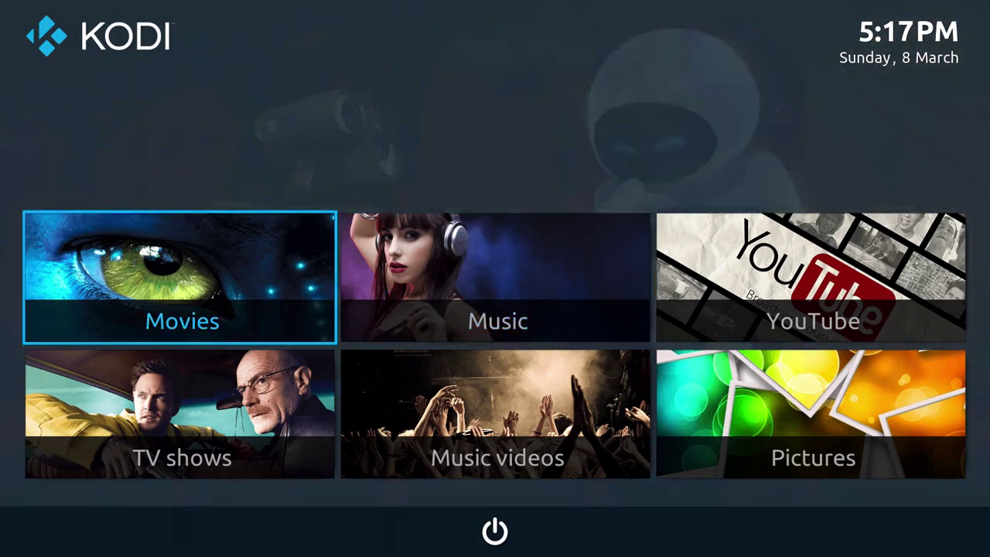
key(Right)
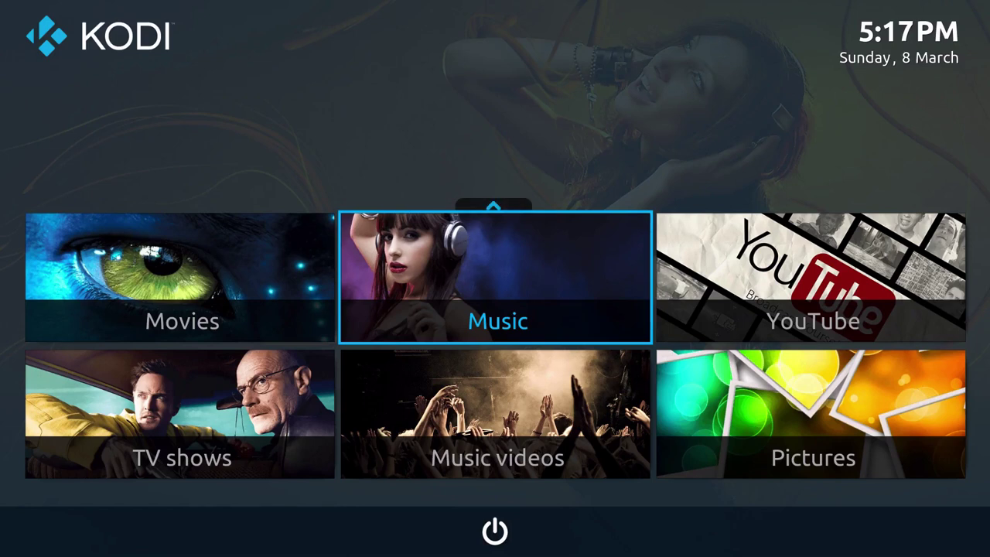
key(Right)
key(Right)
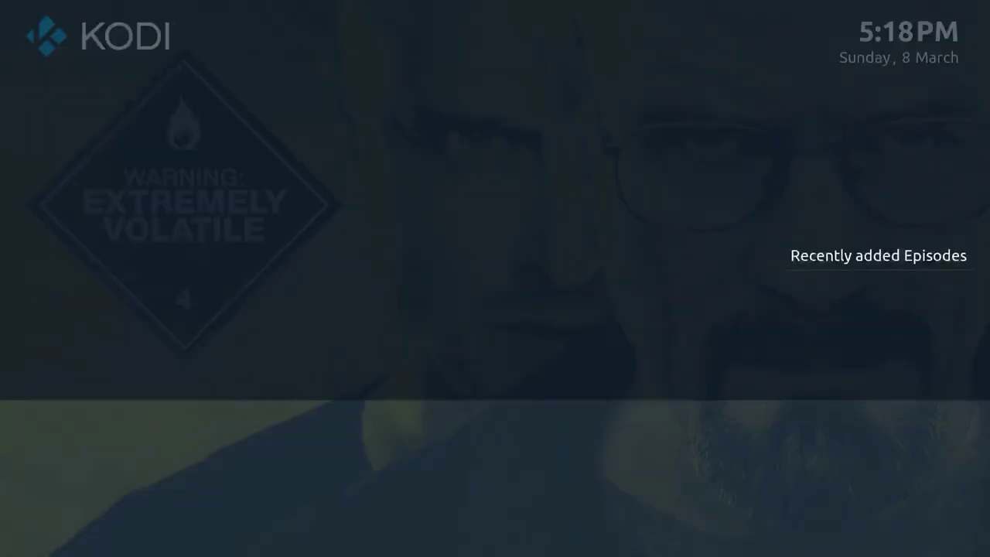
Go from the home tiles to Settings and open the skin settings.
key(Right)
key(Right)
key(Right)
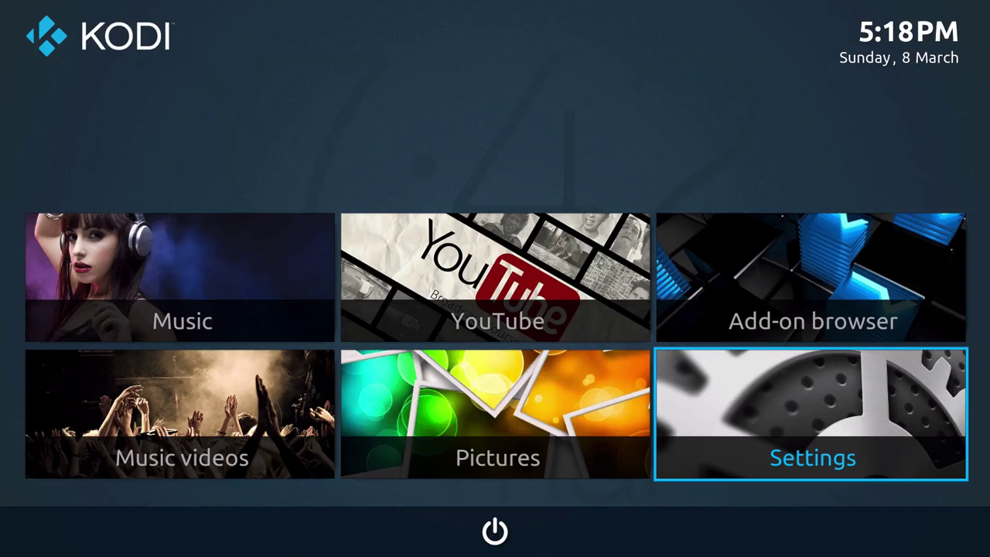
key(Down)
key(Return)
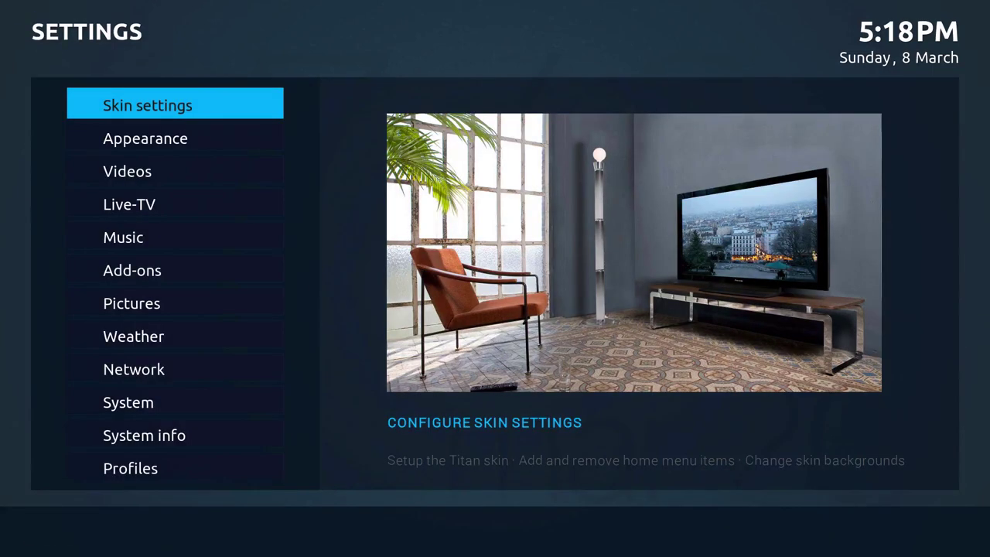
key(Down)
key(Up)
key(Return)
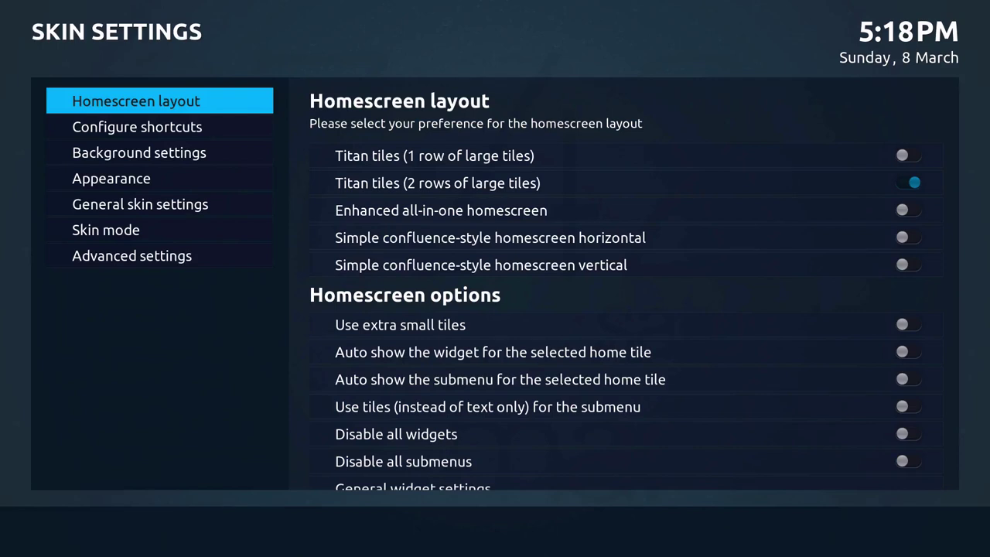
Review the skin settings categories from Homescreen layout to Advanced settings, then return to Homescreen layout.
key(Down)
key(Down)
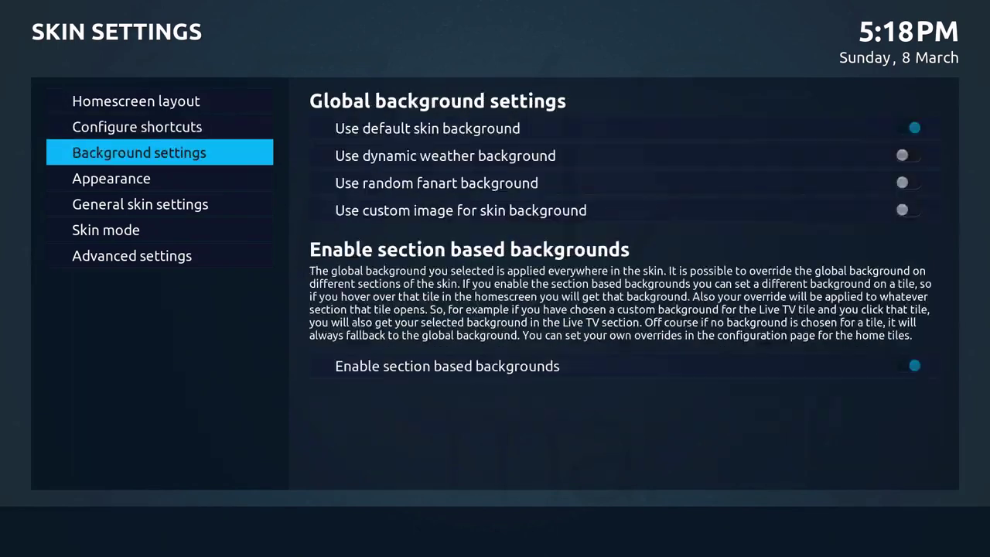
key(Down)
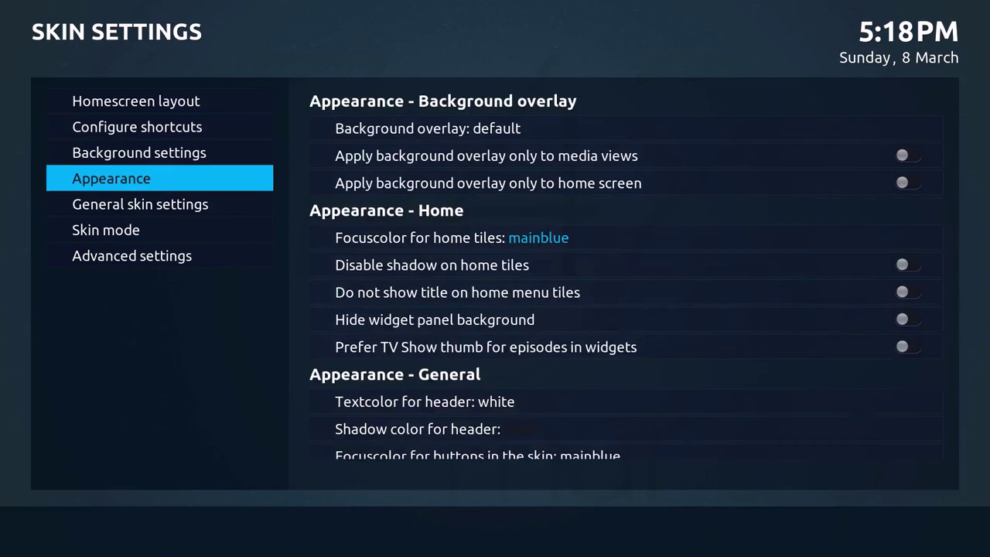
key(Down)
key(Down)
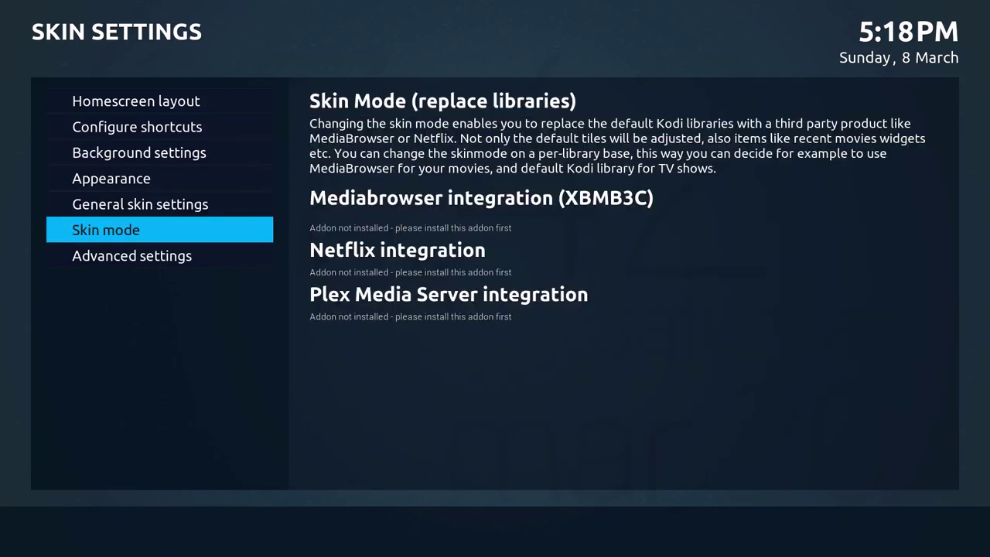
key(Down)
key(Up)
key(Up)
key(Up)
key(Up)
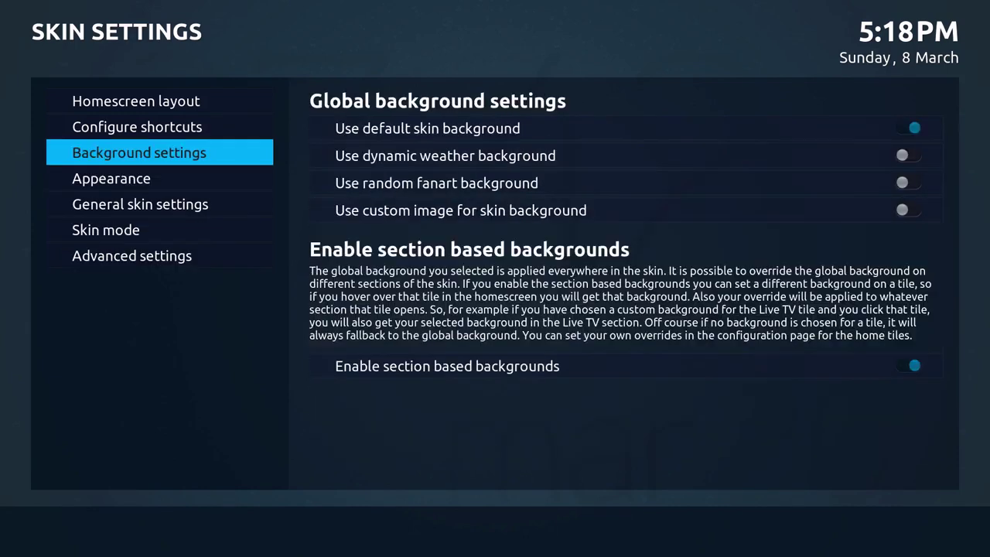
key(Up)
key(Up)
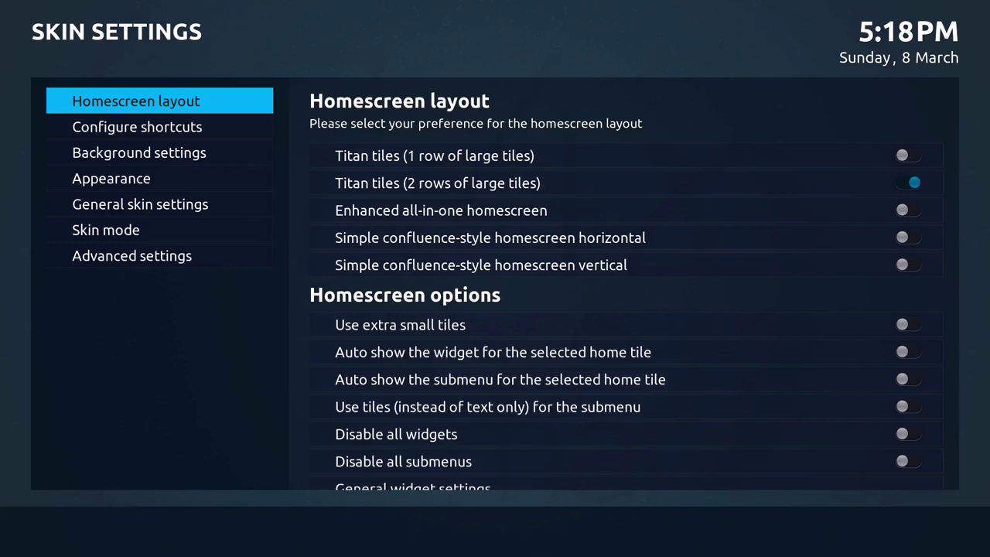
Set the homescreen layout to Titan tiles (1 row of large tiles).
key(Right)
key(Down)
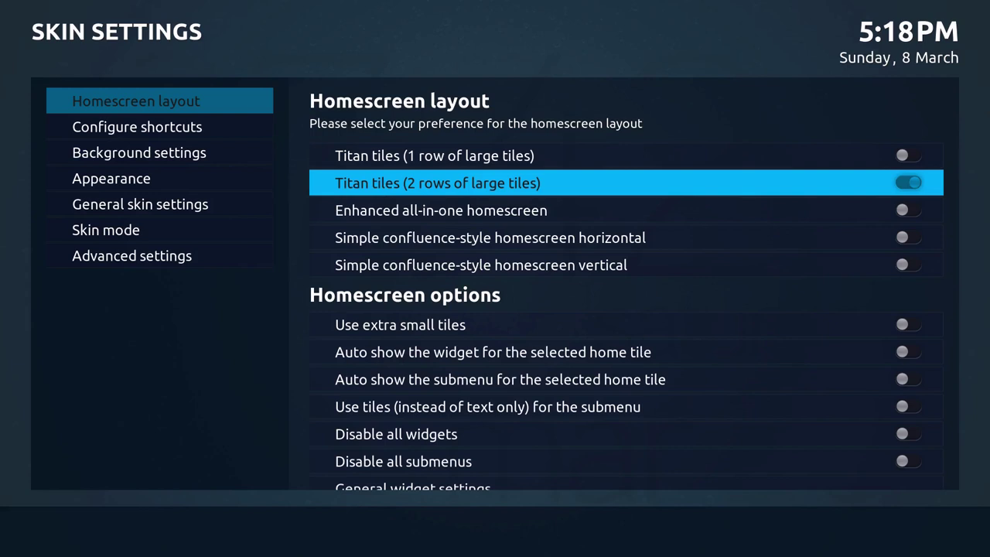
key(Up)
key(Return)
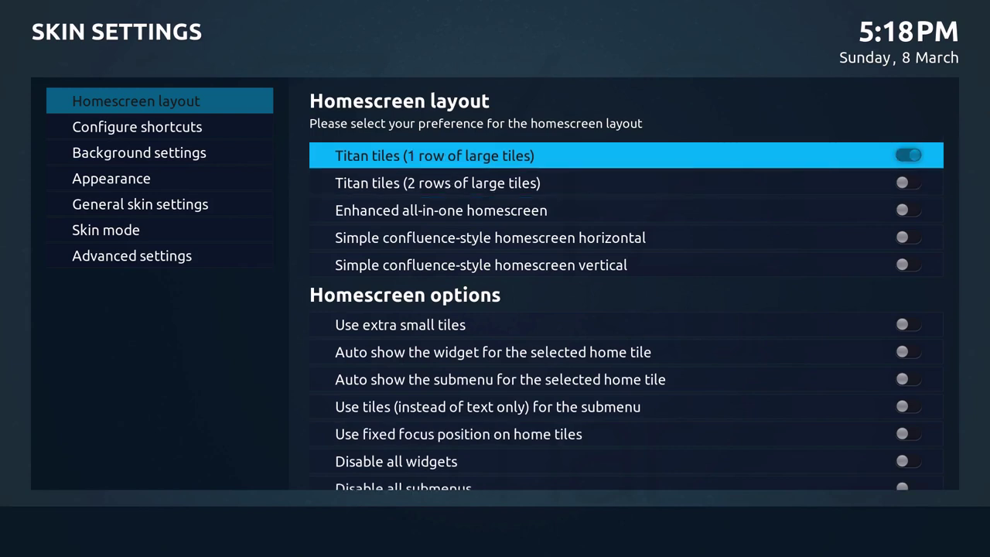
key(Down)
key(Down)
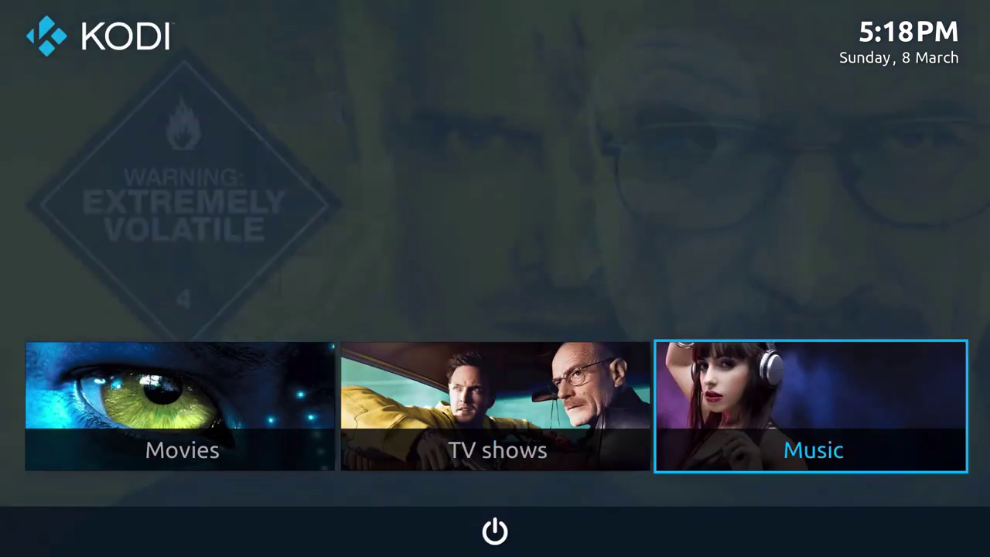
Look through the single row of large home tiles from Music to Settings.
key(Right)
key(Right)
key(Right)
key(Right)
key(Right)
key(Right)
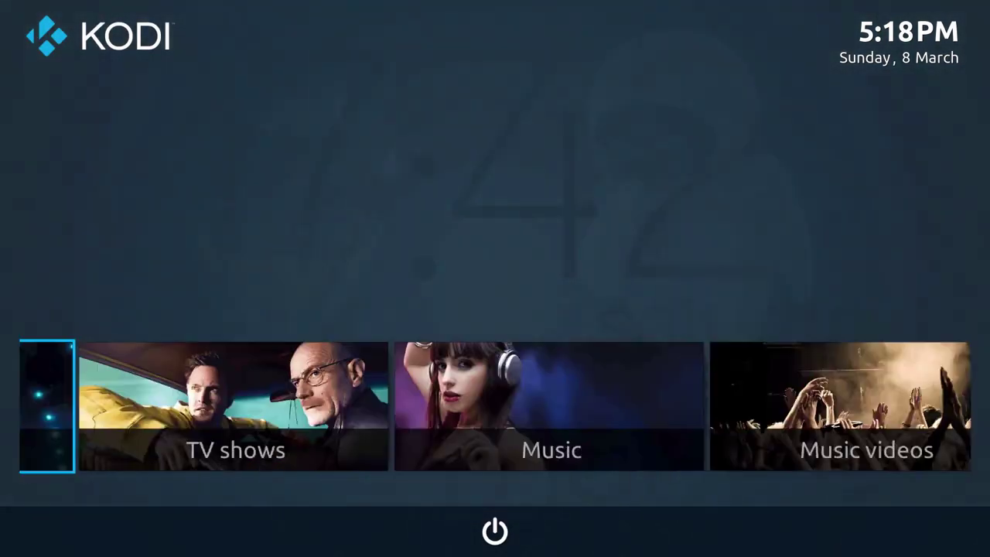
key(Right)
key(Right)
key(Right)
key(Right)
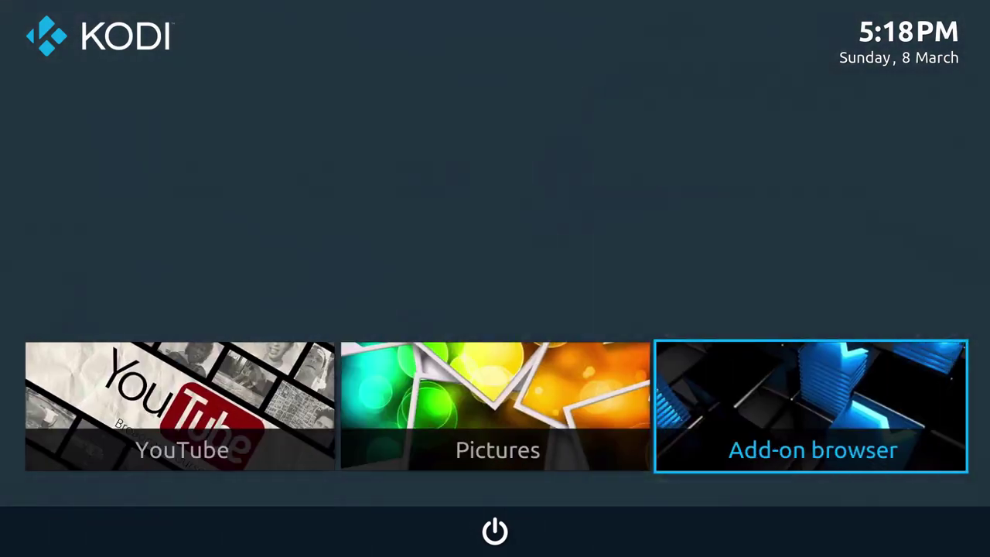
key(Left)
key(Right)
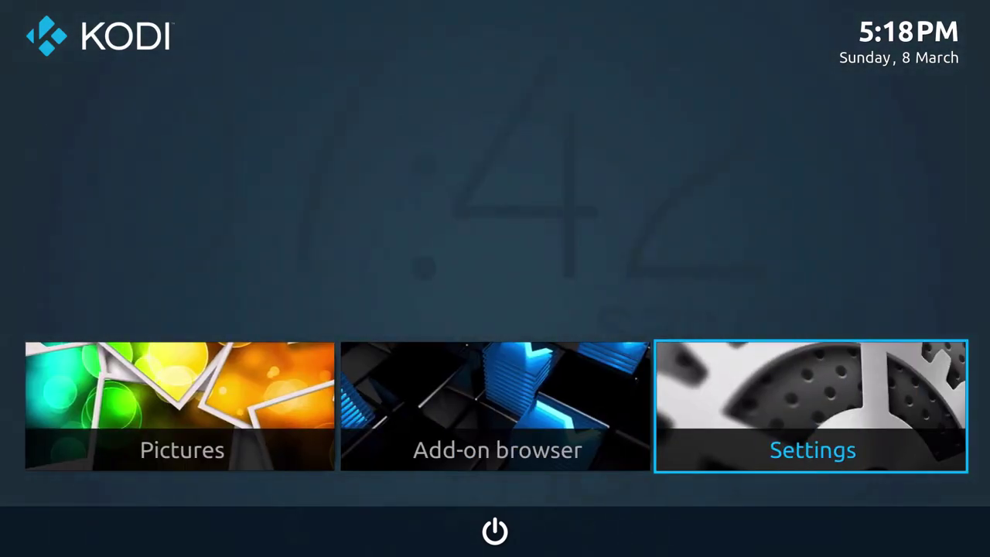
Reopen the skin settings and set the homescreen layout to Titan tiles (2 rows of large tiles).
key(Return)
key(Return)
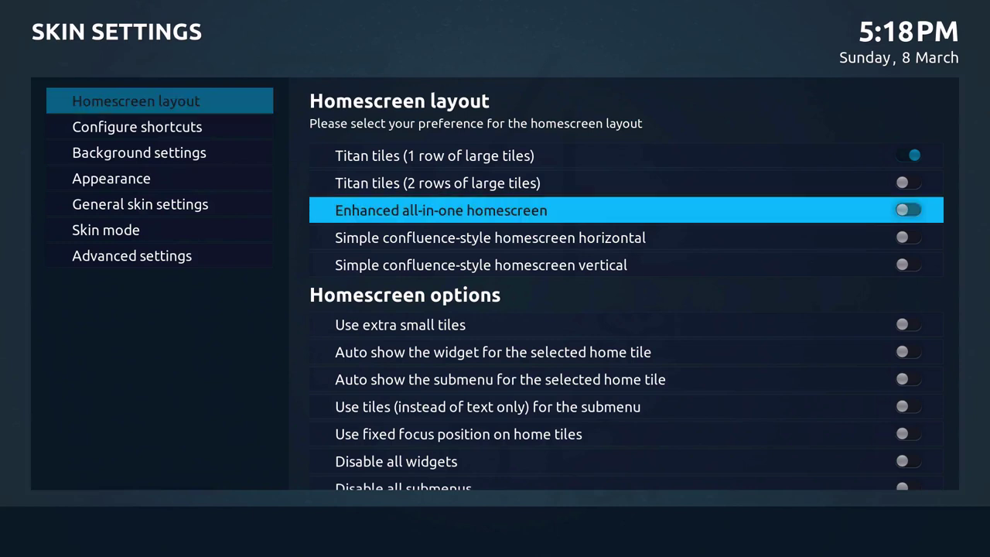
key(Up)
key(Up)
key(Down)
key(Return)
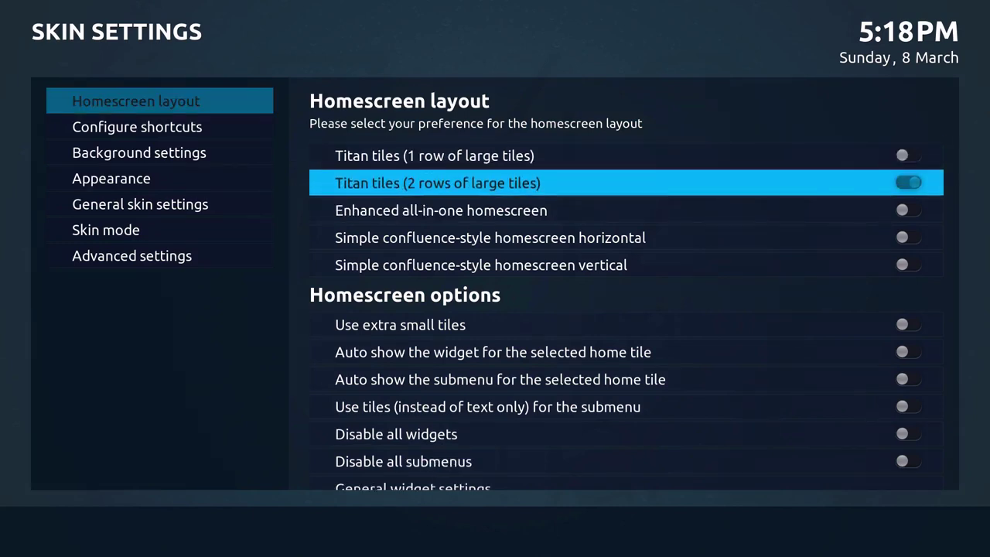
Switch the homescreen layout to Enhanced all-in-one homescreen and return to the home screen.
key(Down)
key(Return)
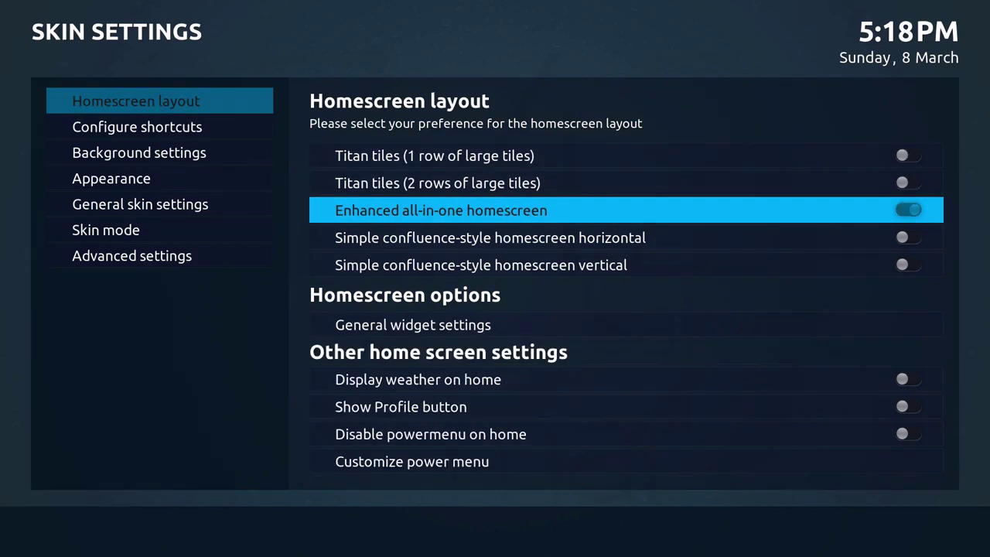
key(BackSpace)
key(BackSpace)
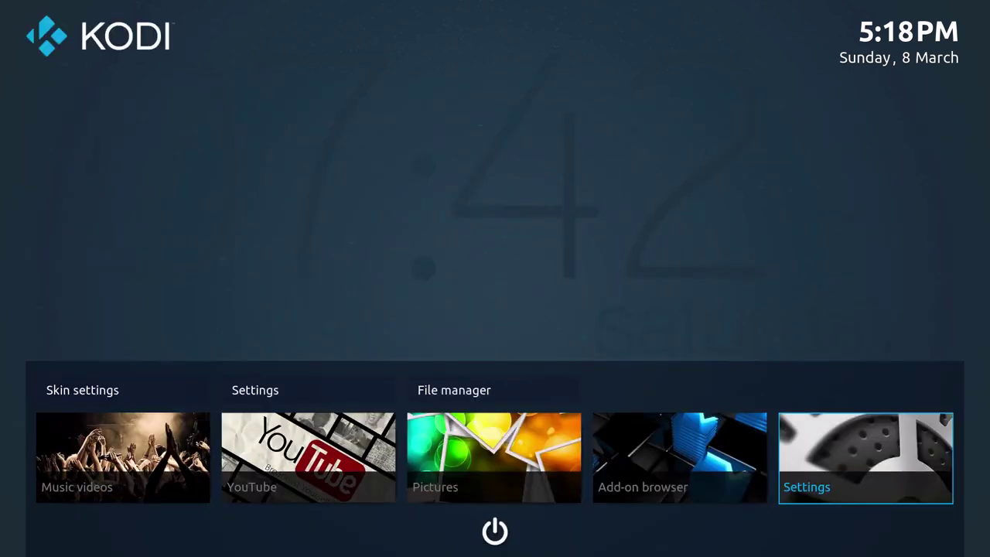
Examine the submenus and widget areas of the home tiles in the enhanced all-in-one layout.
key(Left)
key(Left)
key(Left)
key(Left)
key(Left)
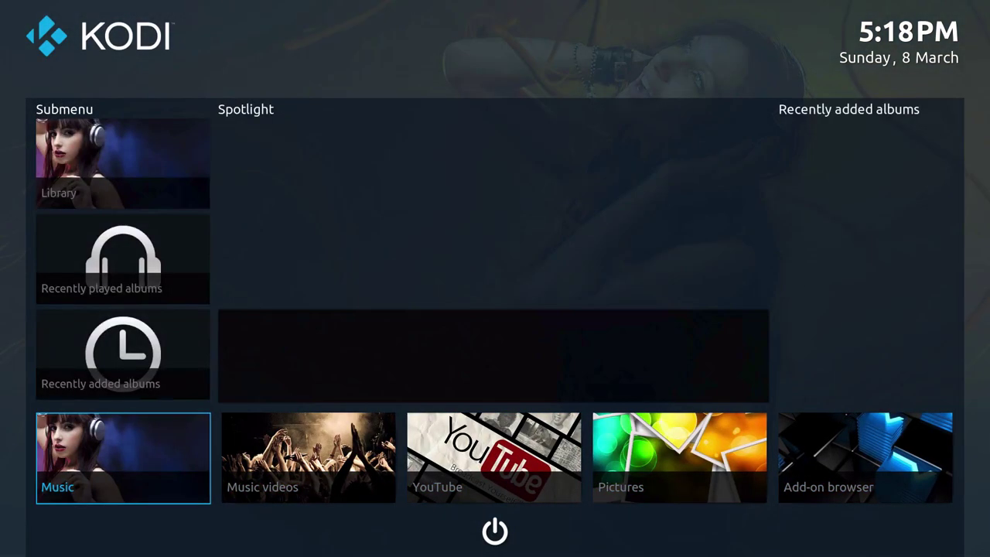
key(Left)
key(Left)
key(Left)
key(Right)
key(Right)
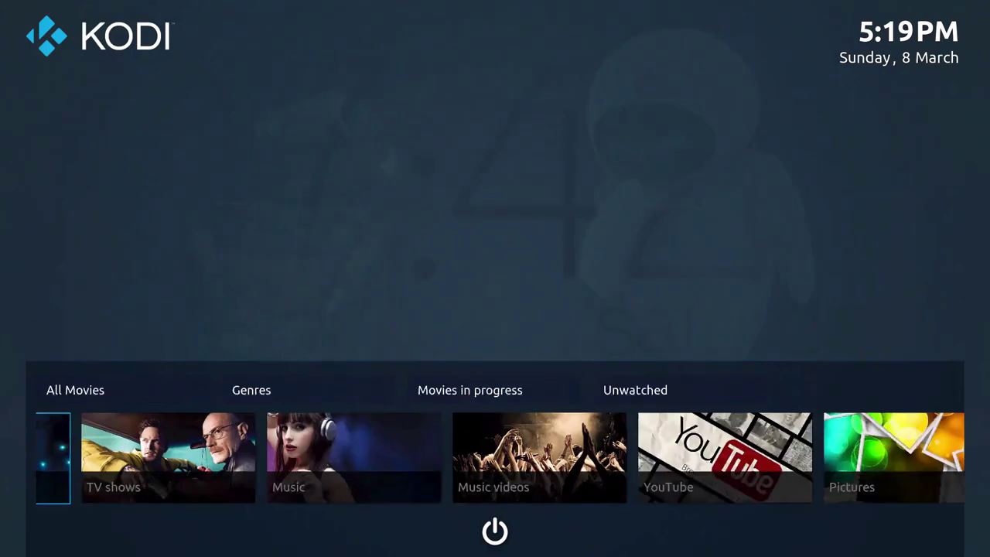
key(Right)
key(Left)
key(Left)
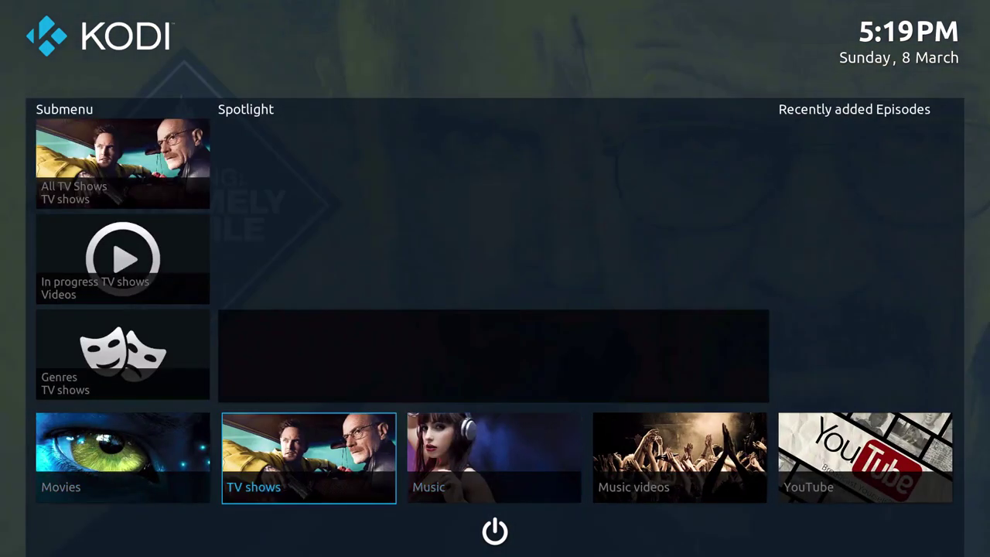
key(Left)
key(Right)
key(Right)
key(Right)
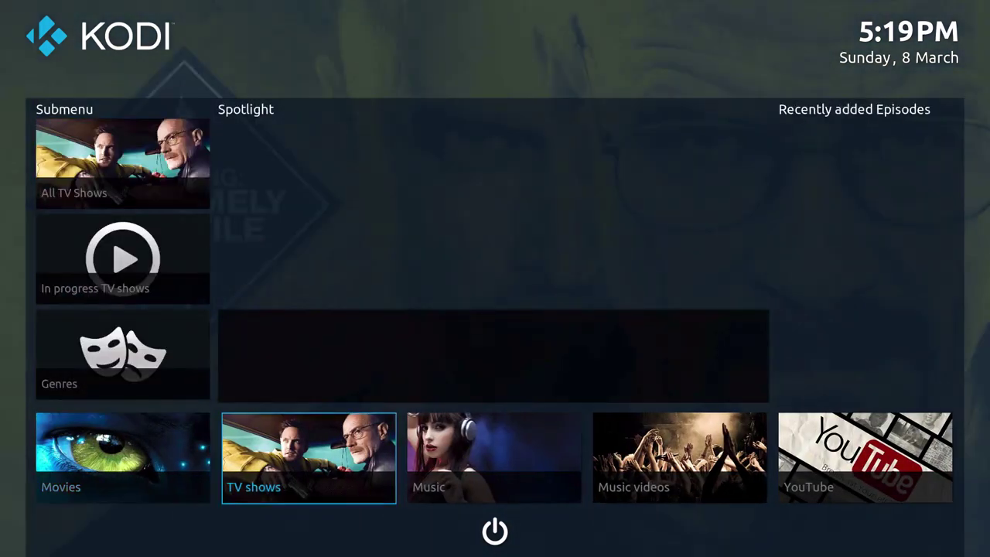
key(Right)
key(Right)
key(Right)
key(Right)
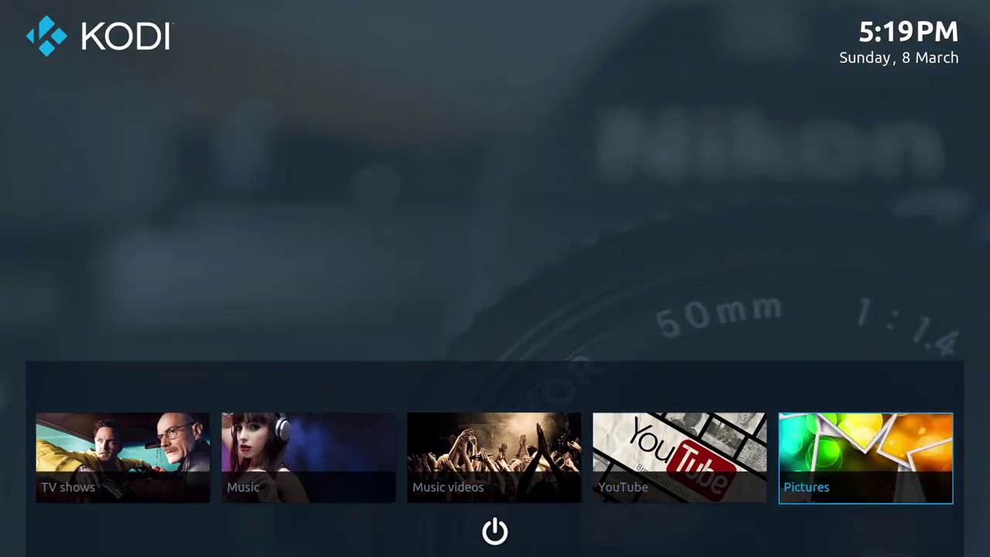
Reopen the skin settings, enable Simple confluence-style homescreen horizontal, and return to the home screen.
key(Right)
key(Return)
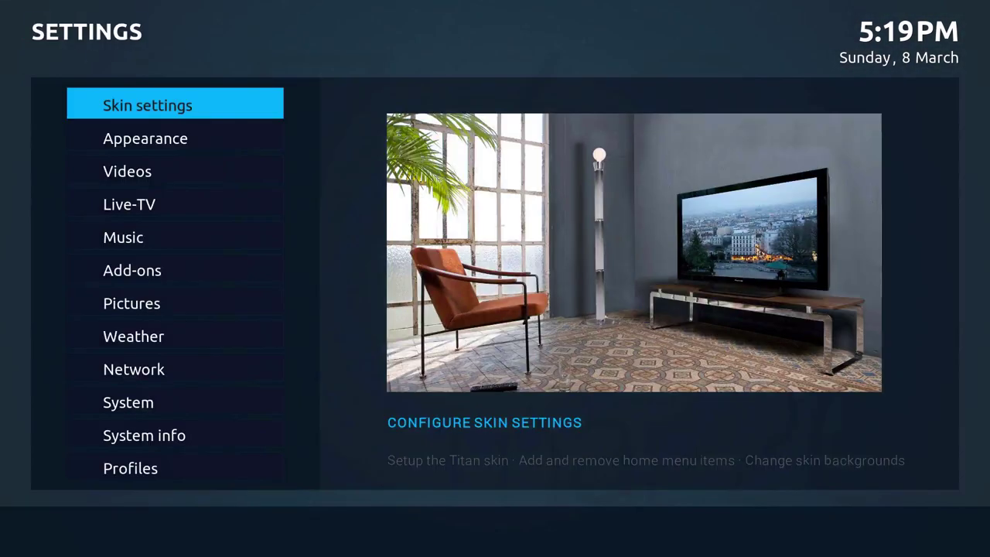
key(Return)
key(Right)
key(Down)
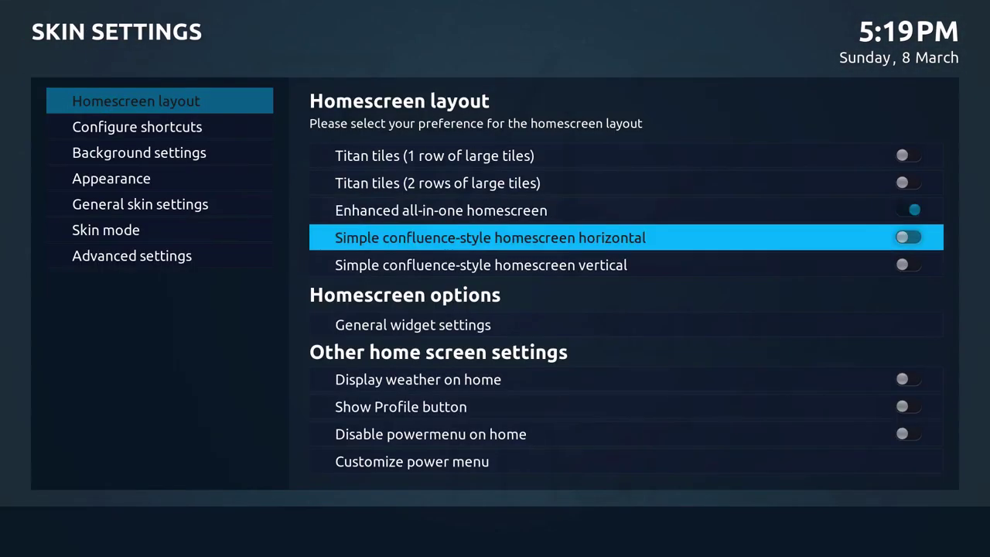
key(Return)
key(Escape)
key(Escape)
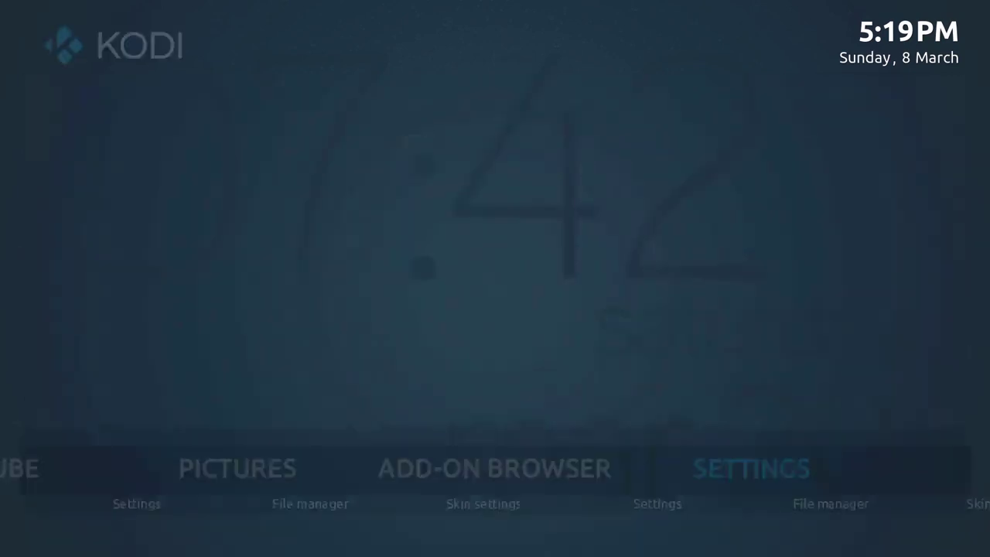
Look through the entries of the horizontal confluence-style home menu.
key(Left)
key(Left)
key(Left)
key(Left)
key(Left)
key(Left)
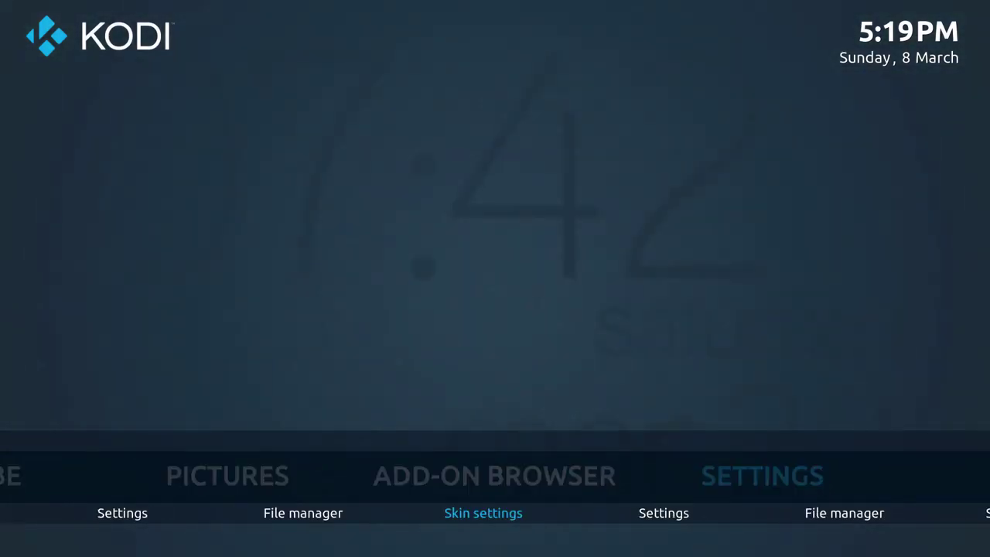
Reopen the skin settings, enable Simple confluence-style homescreen vertical, and return to the home screen.
key(Return)
key(Right)
key(Down)
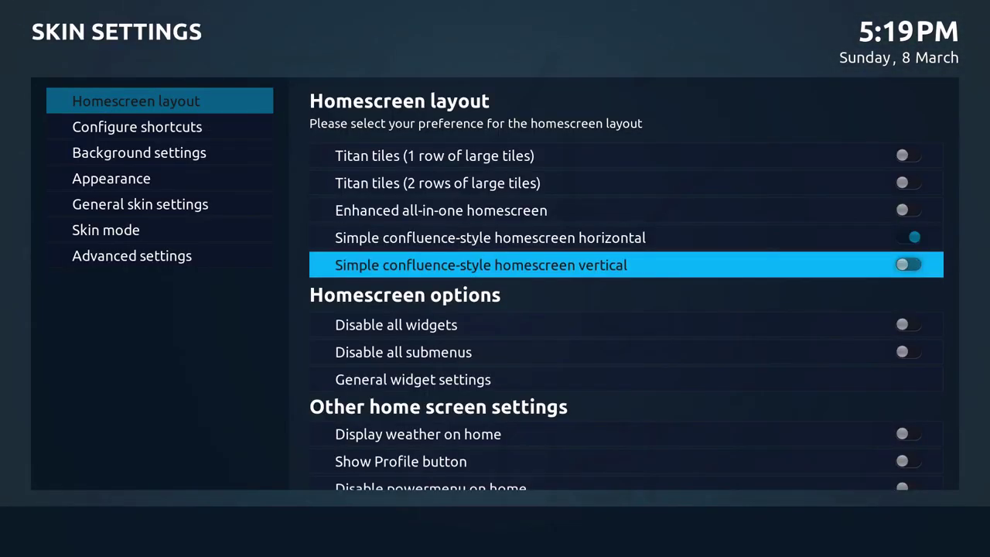
key(Return)
key(Escape)
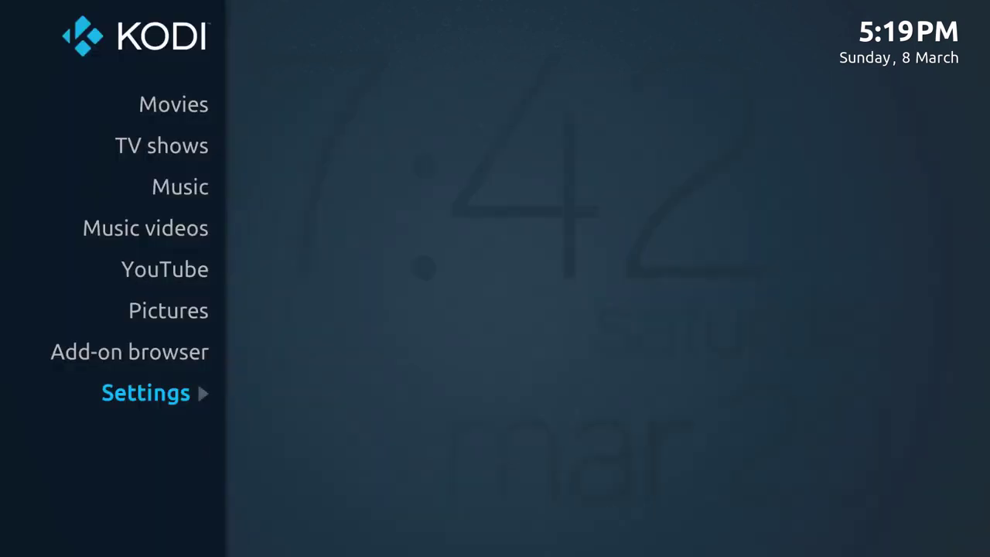
Look through the entries of the vertical confluence-style home menu and their backgrounds.
key(Up)
key(Up)
key(Up)
key(Up)
key(Up)
key(Up)
key(Up)
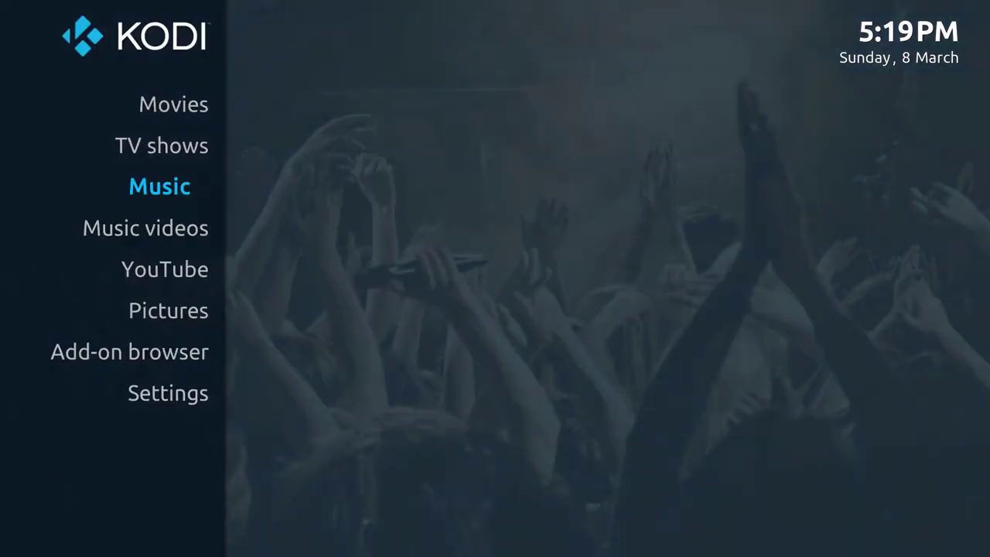
key(Down)
key(Down)
key(Down)
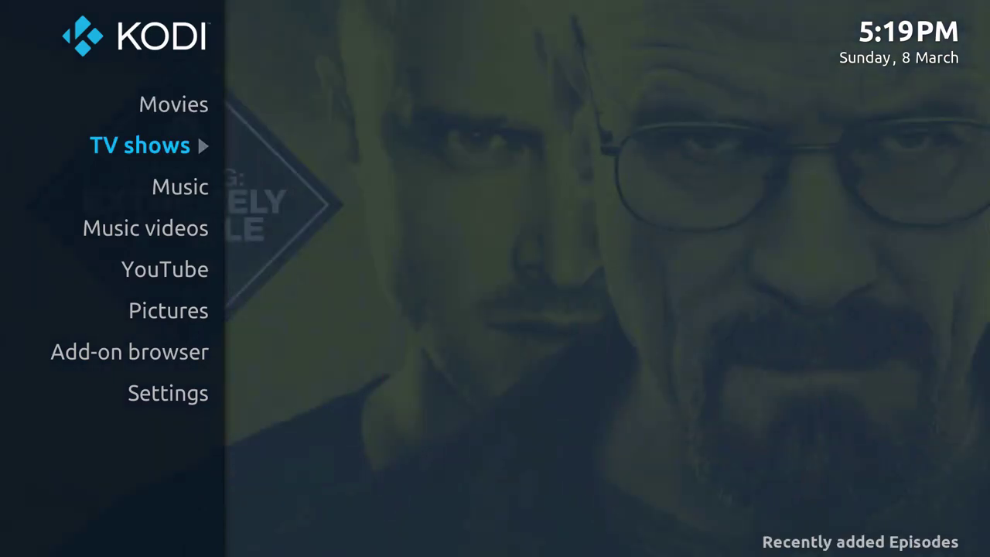
key(Down)
key(Down)
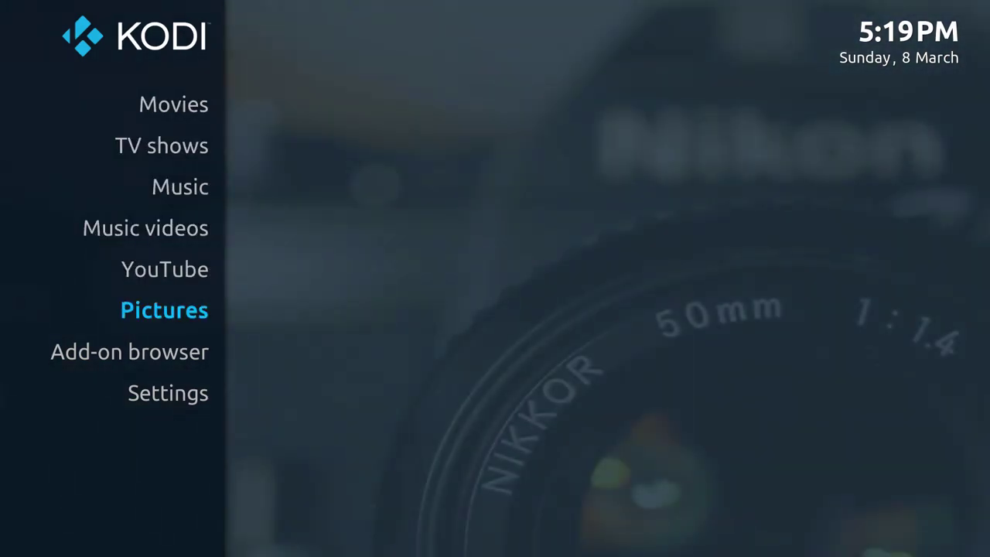
Reopen the skin settings and switch the homescreen layout to Titan tiles (2 rows of large tiles).
key(Down)
key(Down)
key(Return)
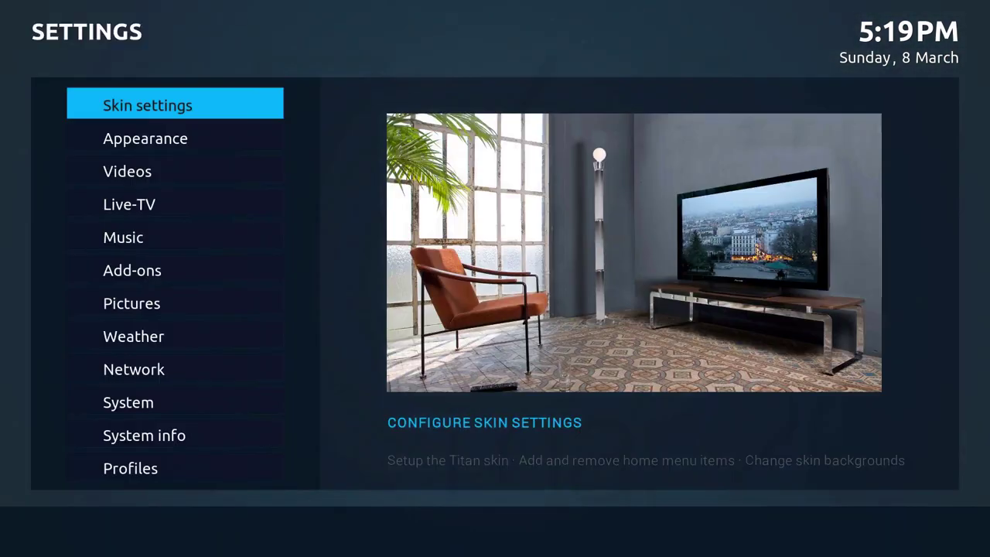
key(Return)
key(Right)
key(Up)
key(Up)
key(Up)
key(Up)
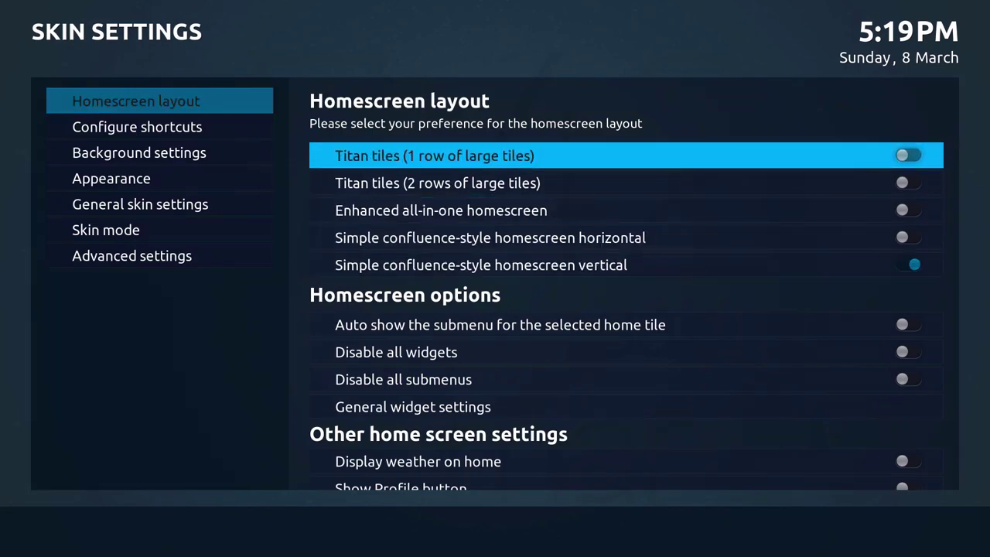
key(Return)
key(Down)
key(Return)
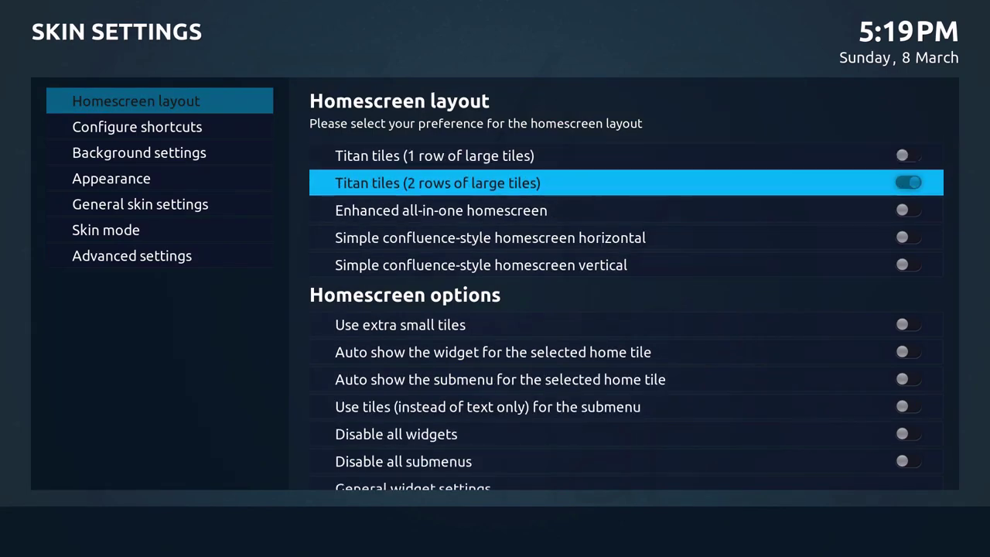
Enable Use extra small tiles in the homescreen options and return to the home screen.
key(Down)
key(Down)
key(Down)
key(Down)
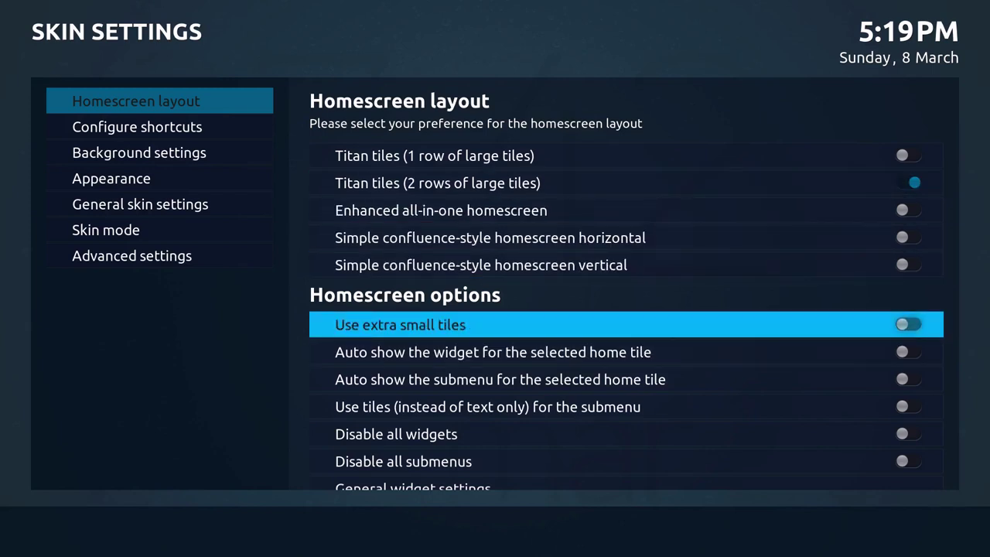
key(Return)
key(Escape)
key(Escape)
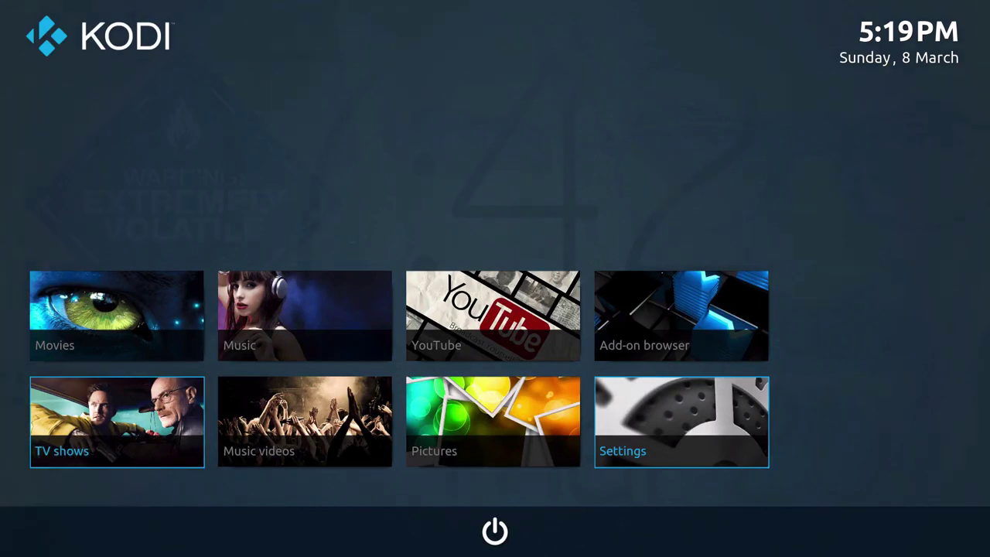
Look over the extra small home tiles in both rows, from Movies and Music across to Settings.
key(Up)
key(Right)
key(Left)
key(Right)
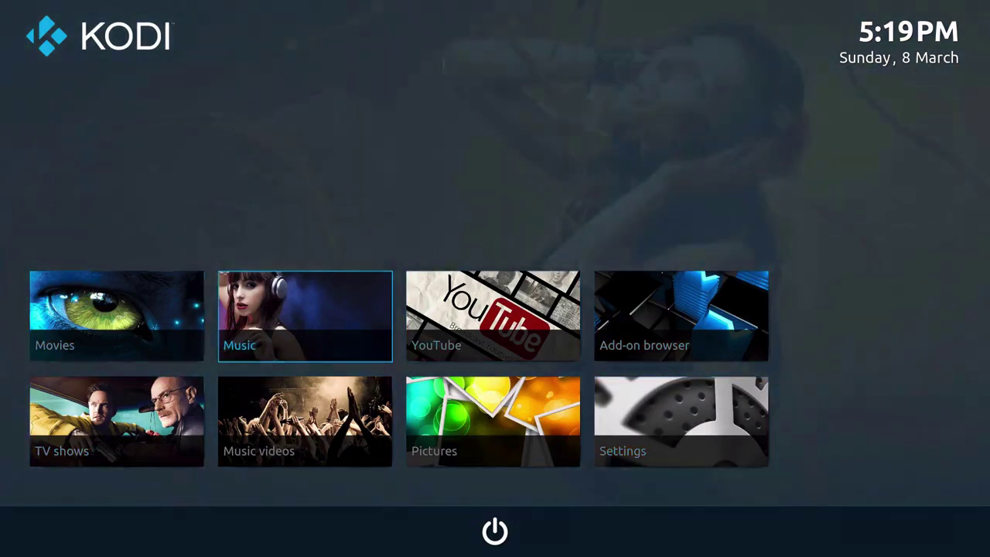
key(Right)
key(Right)
key(Left)
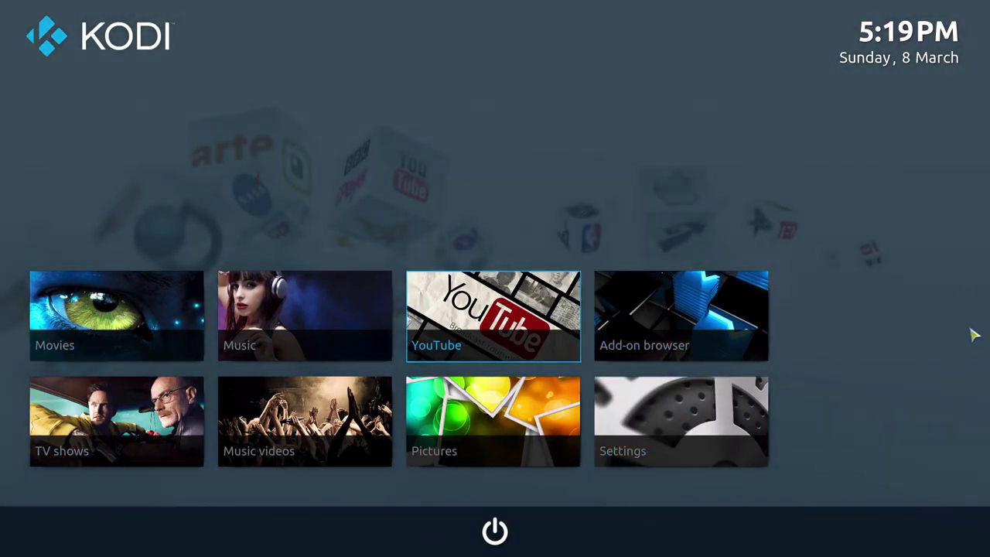
key(Right)
key(Down)
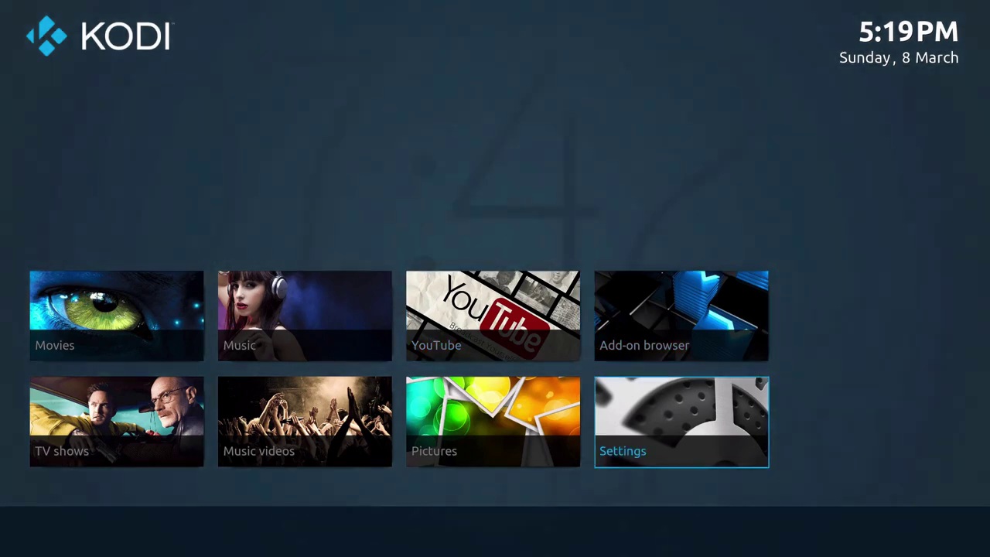
Reopen the skin settings and disable Use extra small tiles.
key(Down)
key(Right)
key(Left)
key(Return)
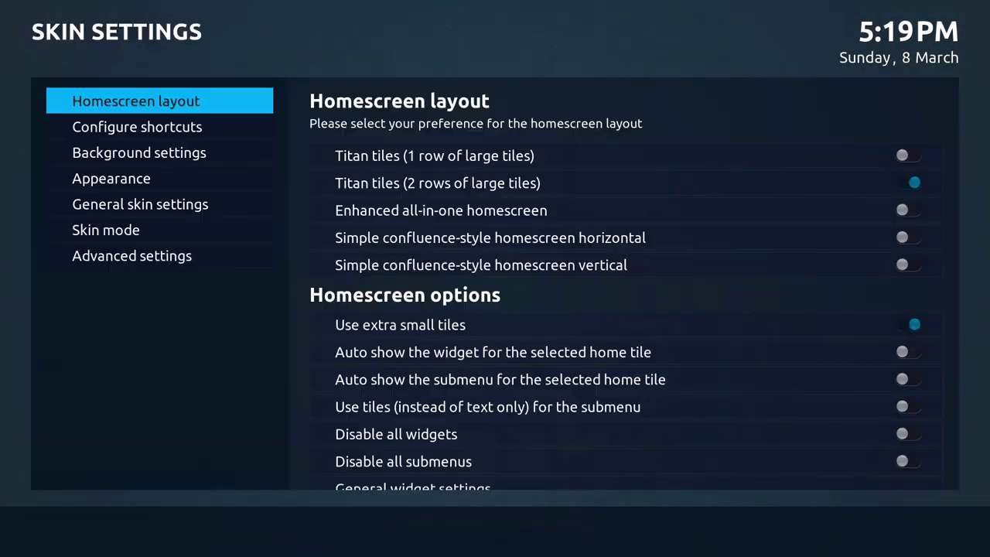
key(Right)
key(Return)
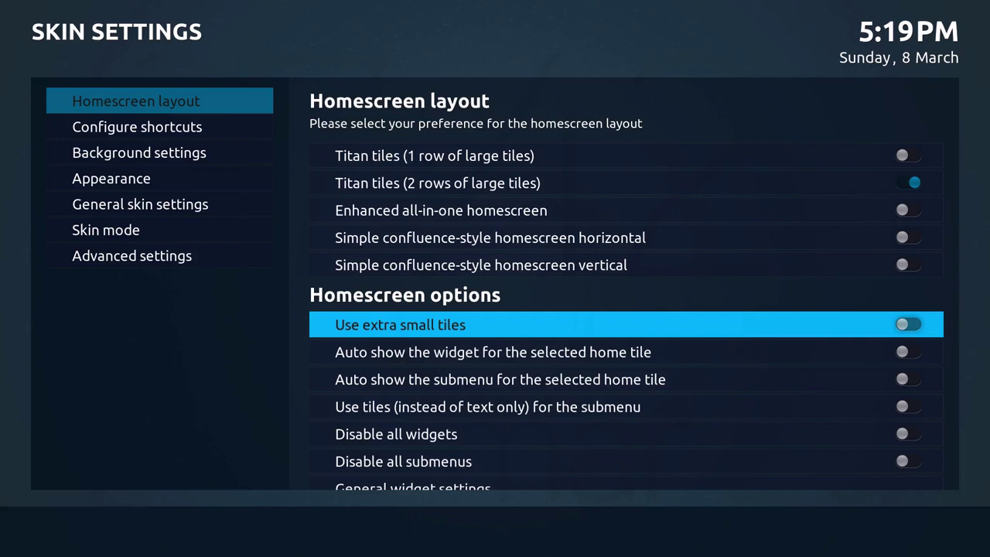
Look through the homescreen options offered for the two-row tile layout.
key(Down)
key(Down)
key(Down)
key(Down)
key(Down)
key(Down)
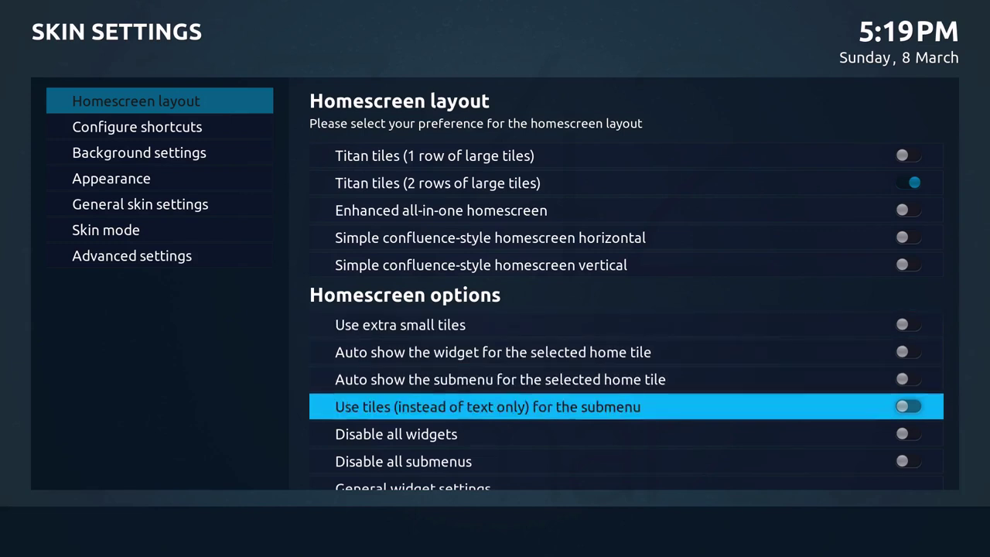
key(Down)
key(Down)
Enable Auto show the submenu for the selected home tile and return to the home screen.
key(Up)
key(Up)
key(Up)
key(Up)
key(Up)
key(Up)
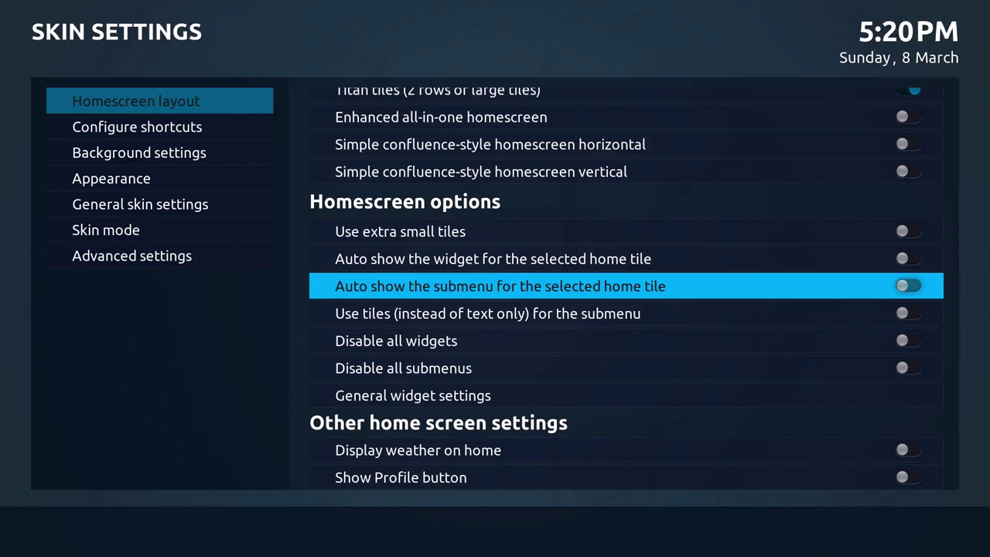
key(Return)
key(Escape)
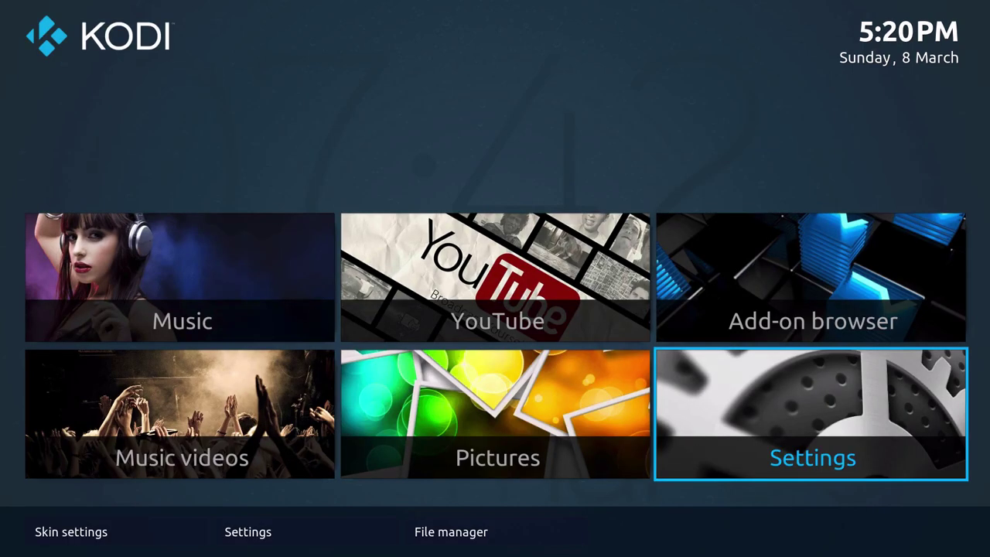
Examine the submenus shown automatically for the different tiles in the two-row home layout.
key(Left)
key(Left)
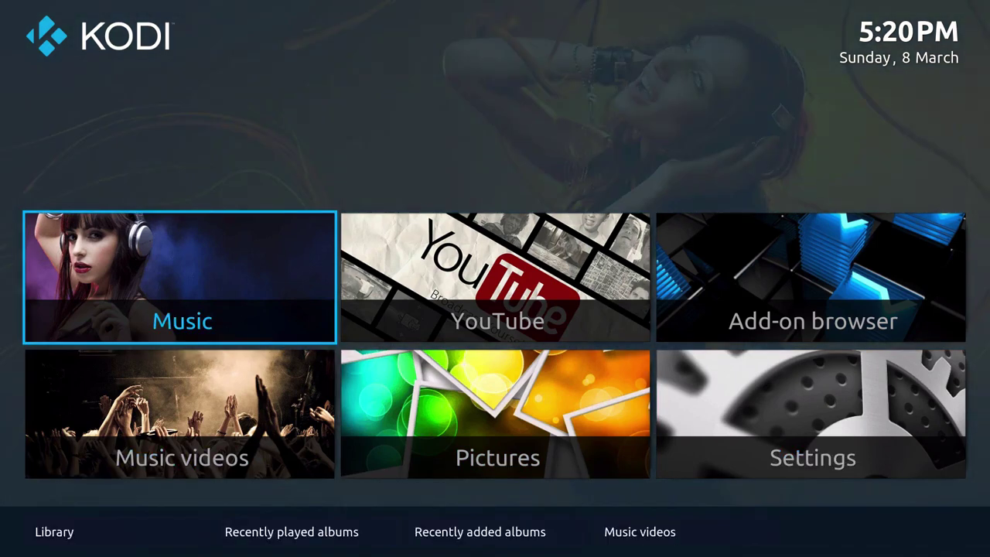
key(Down)
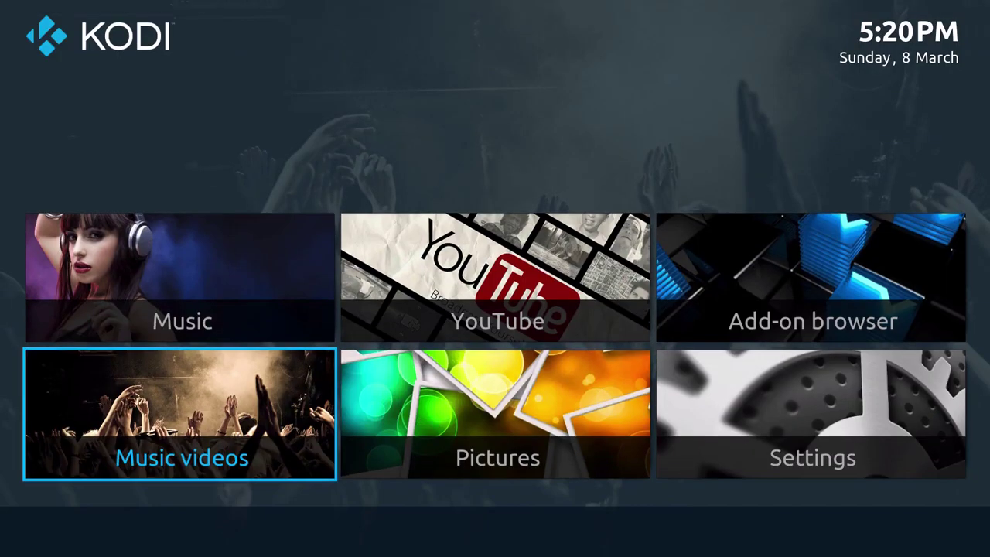
key(Up)
key(Left)
key(Left)
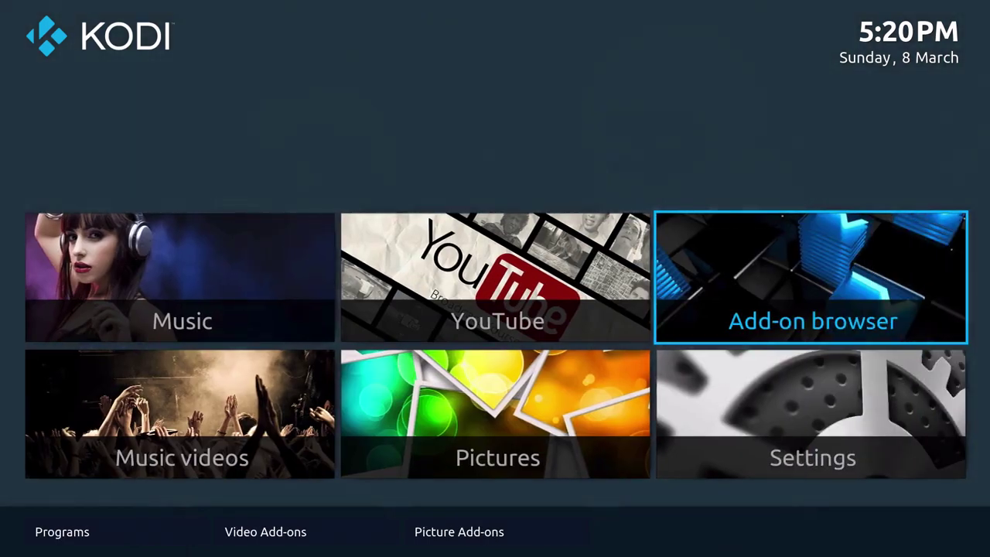
key(Right)
key(Down)
key(Right)
key(Right)
key(Right)
key(Right)
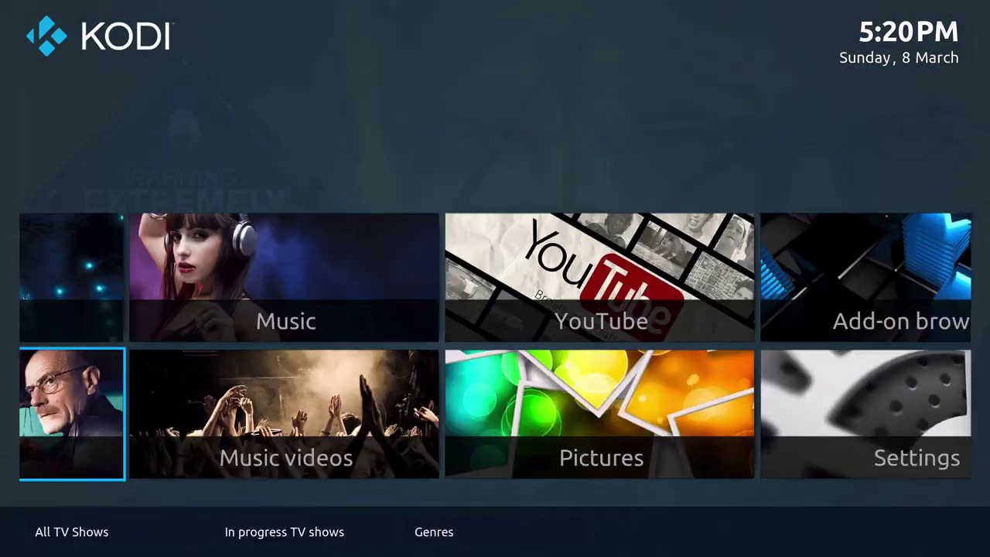
key(Left)
Reopen the skin settings and disable Auto show the submenu for the selected home tile.
key(Down)
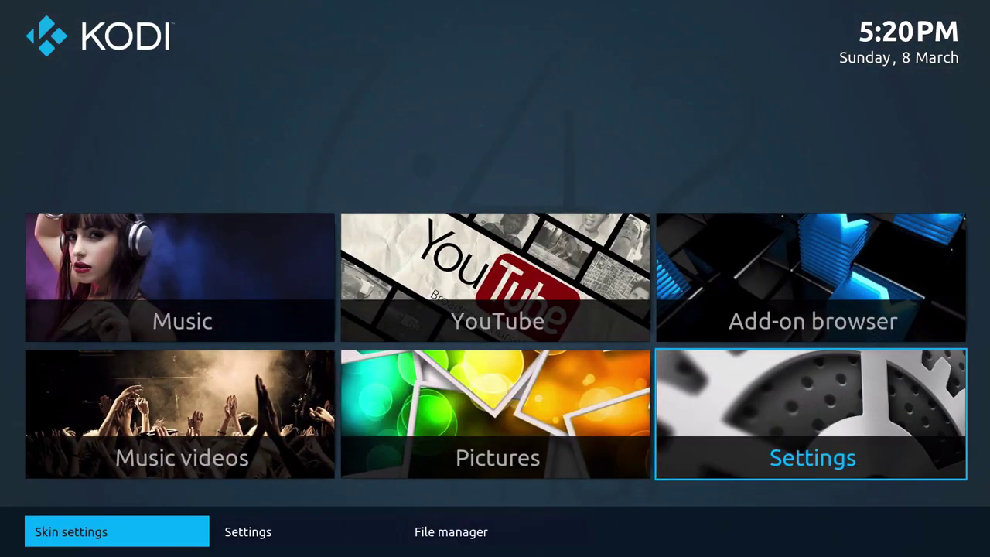
key(Return)
key(Right)
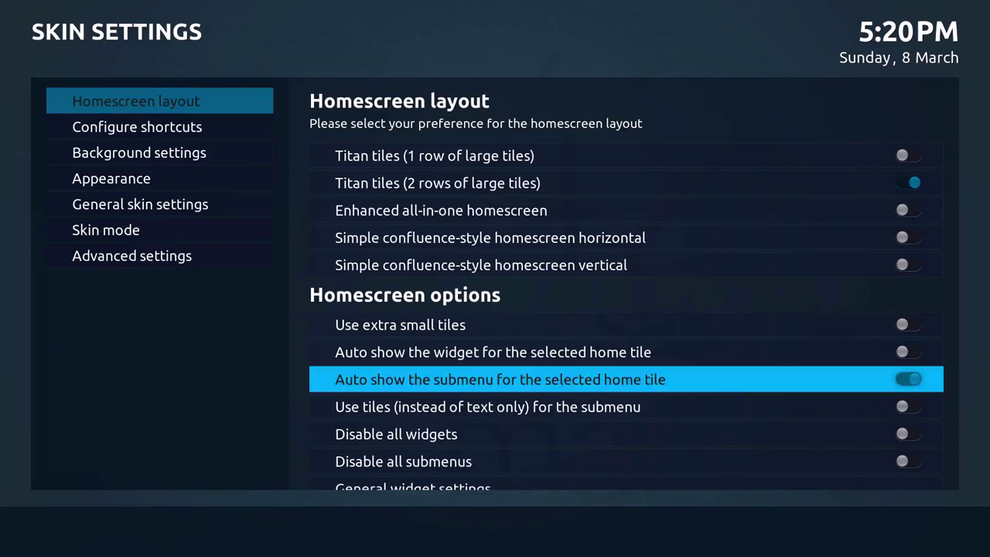
Look through the remaining homescreen options and the other home screen settings, such as weather, profile button and power menu.
key(Down)
key(Down)
key(Down)
key(Down)
key(Down)
key(Down)
key(Down)
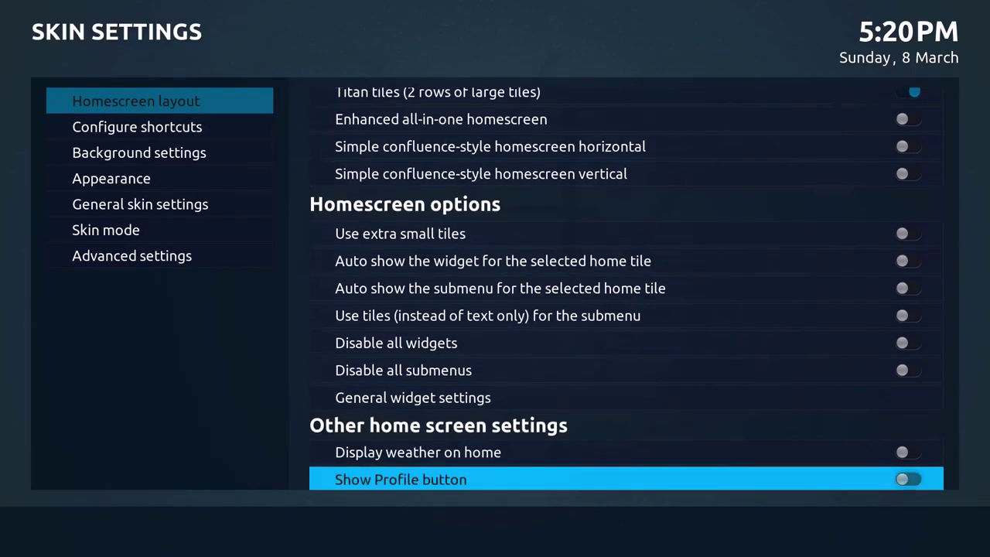
key(Down)
key(Up)
key(Up)
key(Up)
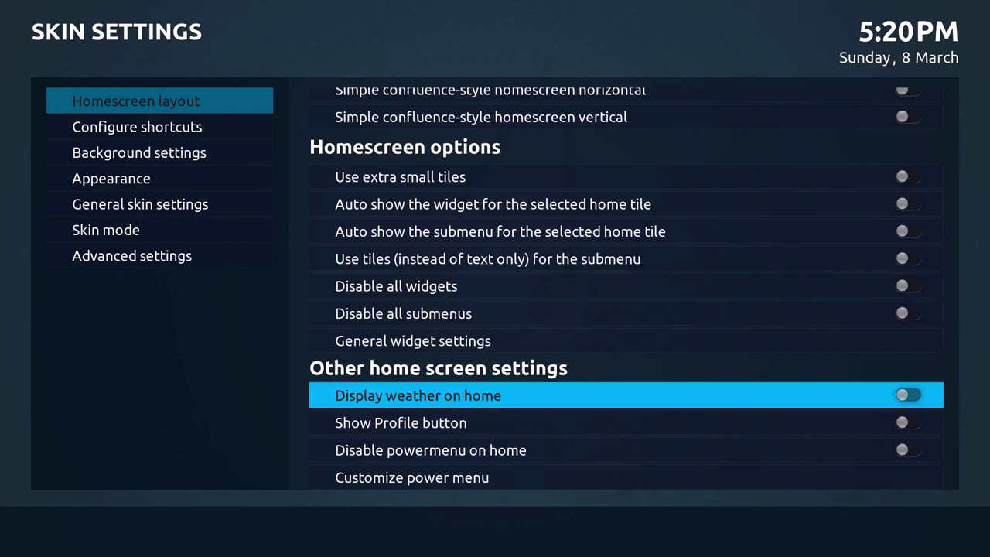
key(Down)
key(Down)
key(Down)
key(Up)
key(Up)
key(Up)
key(Down)
key(Up)
key(Up)
Look at the Configure shortcuts section and open the editor for the menu shortcuts.
key(Left)
key(Down)
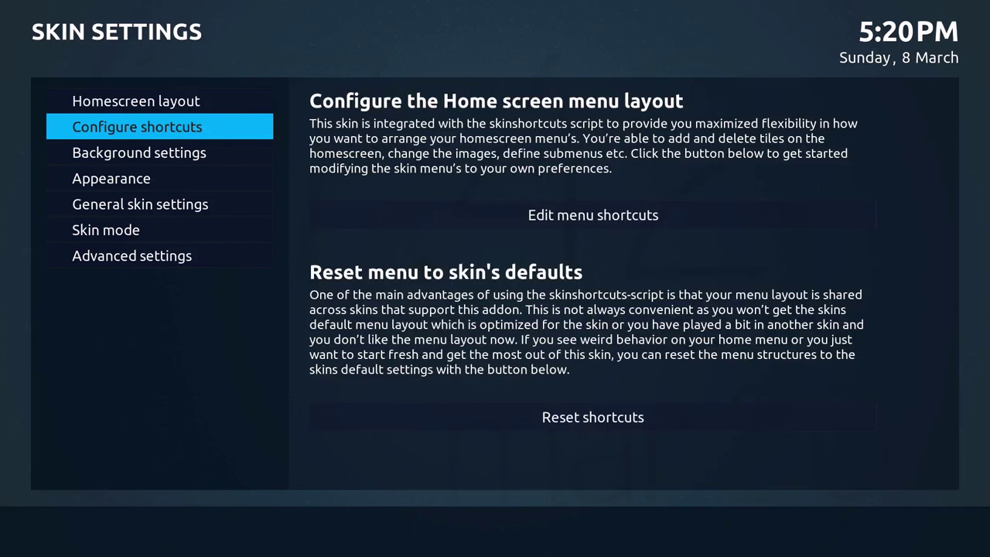
key(Right)
key(Down)
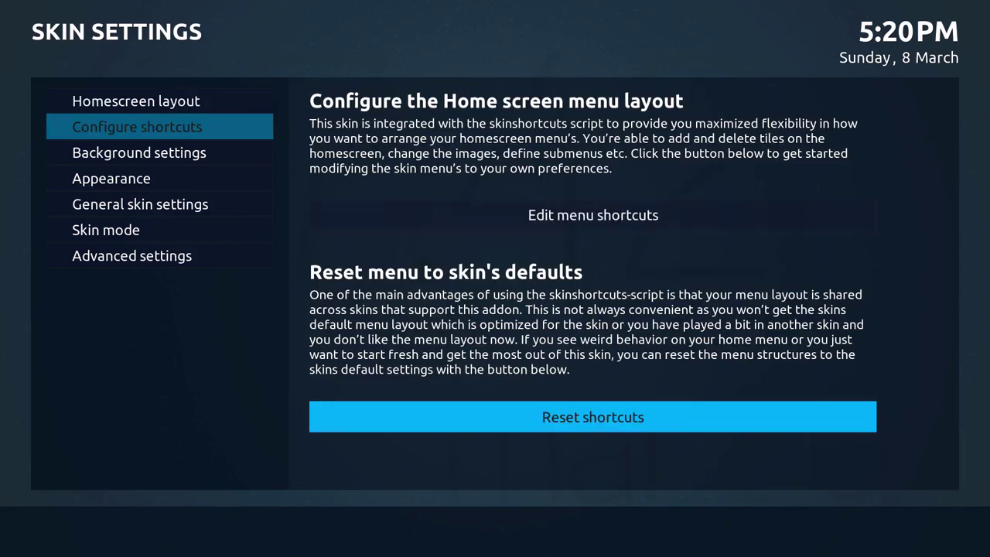
key(Up)
key(Return)
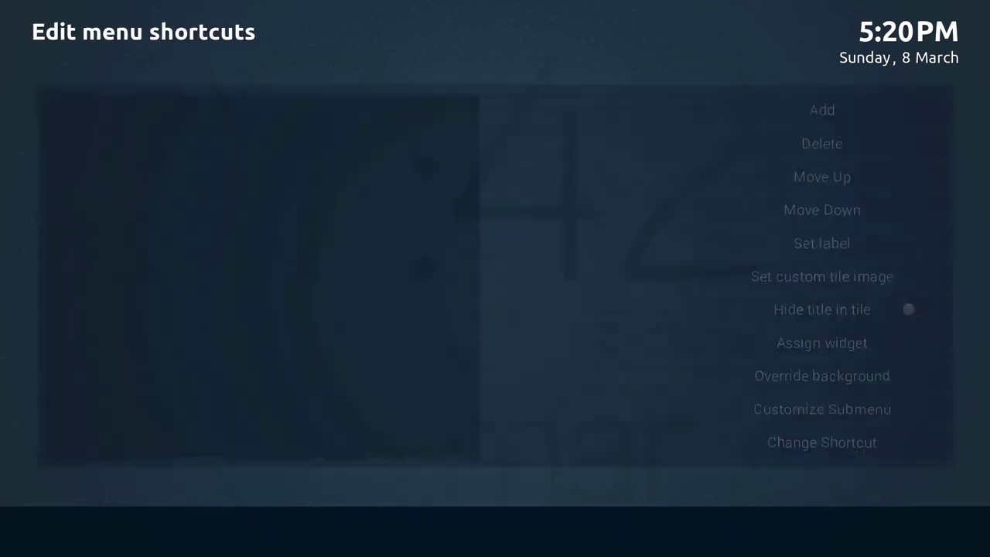
Examine the editing actions available for the Movies item in the main menu editor.
key(Right)
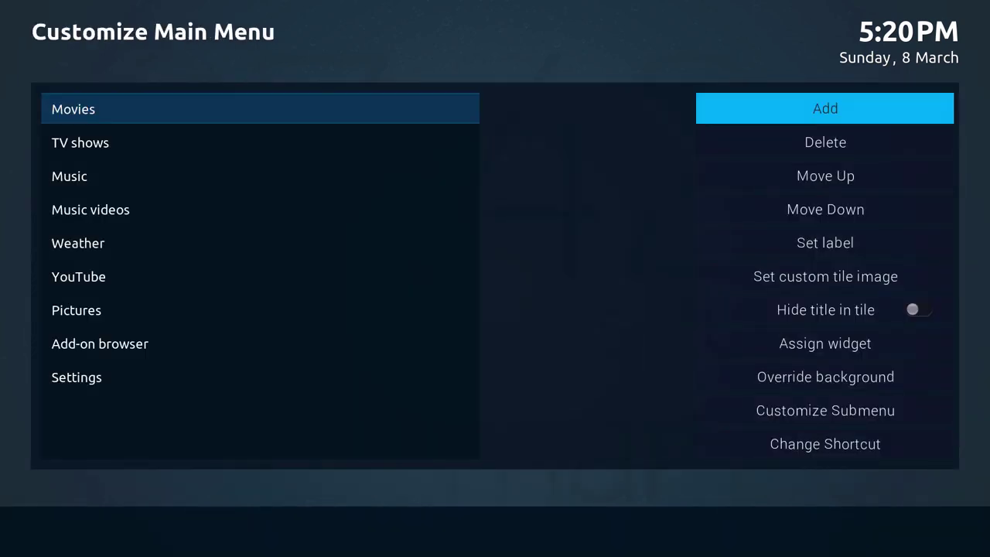
key(Down)
key(Down)
key(Down)
key(Down)
key(Down)
key(Down)
key(Down)
key(Down)
key(Down)
key(Down)
key(Down)
key(Down)
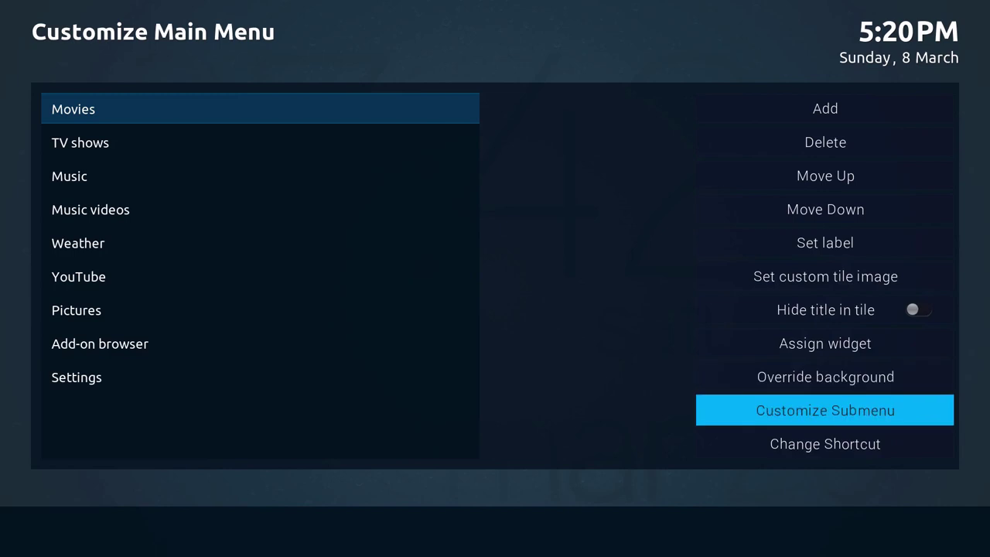
key(Up)
key(Up)
key(Up)
key(Up)
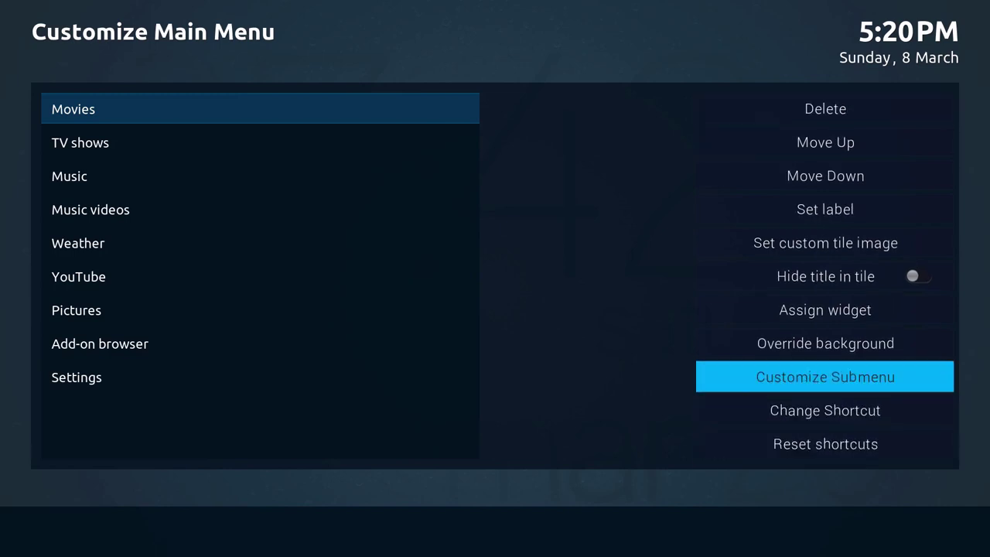
Open the Movies submenu for customization, look through its entries, and return to the skin settings.
key(Return)
key(Down)
key(Down)
key(Down)
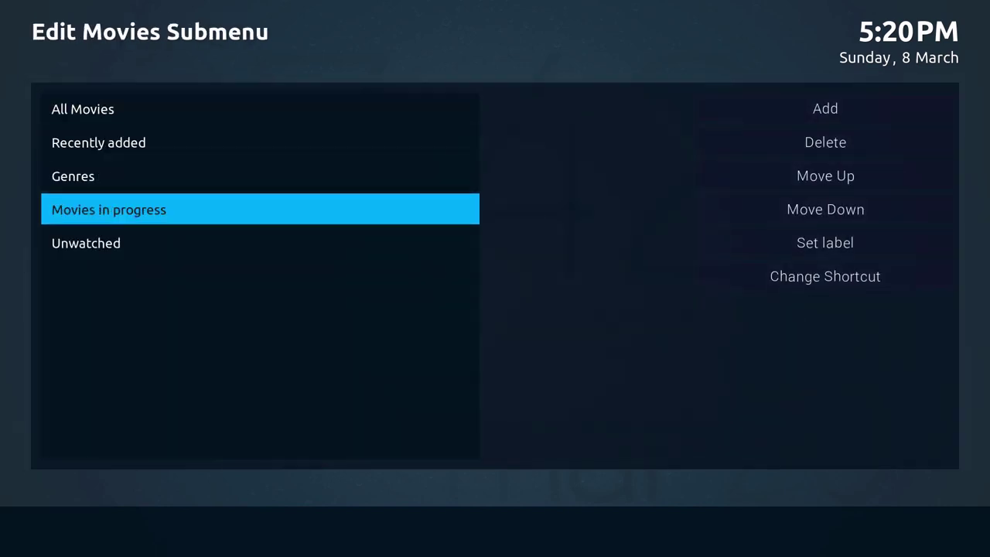
key(Up)
key(Up)
key(Up)
key(Escape)
key(Escape)
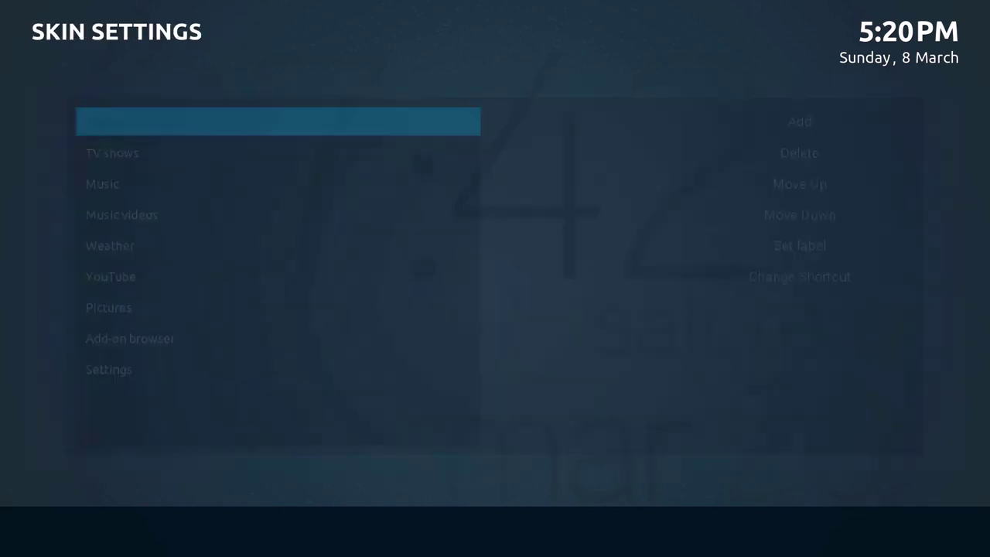
Open the background settings and look at the global background options.
key(Left)
key(Down)
key(Right)
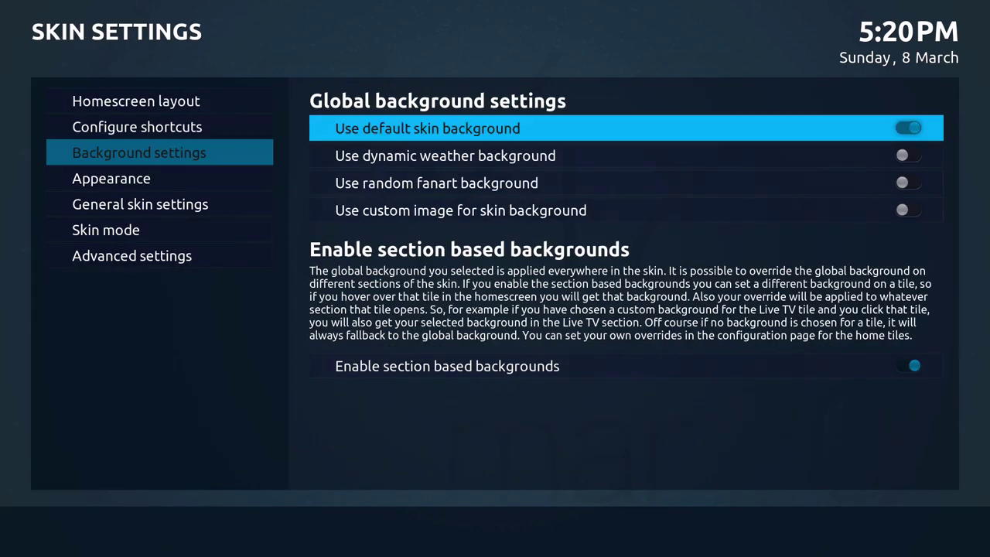
key(Down)
key(Up)
Browse the locations offered for a custom skin background image and cancel without choosing a file.
key(Down)
key(Down)
key(Down)
key(Return)
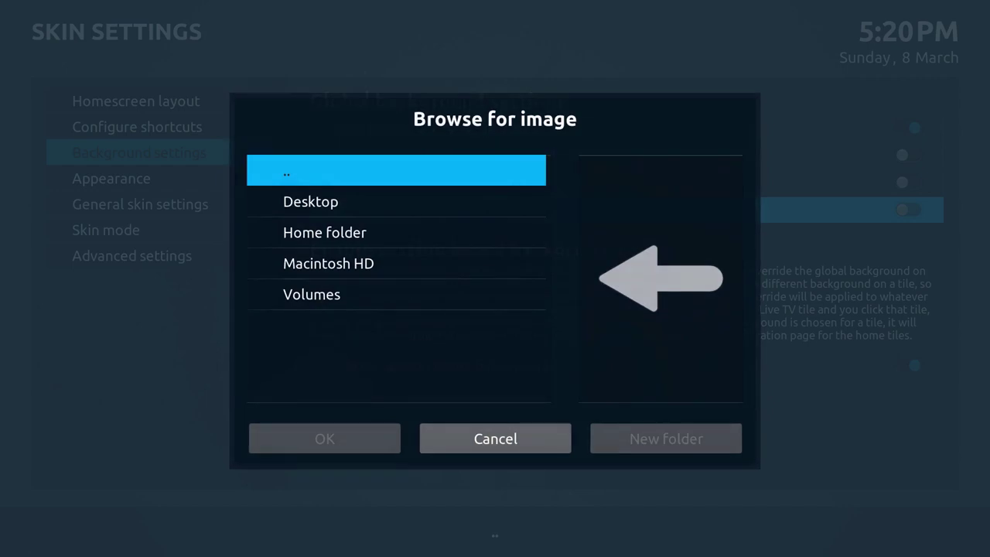
key(Down)
key(Down)
key(Down)
key(Down)
key(Up)
key(Up)
key(Up)
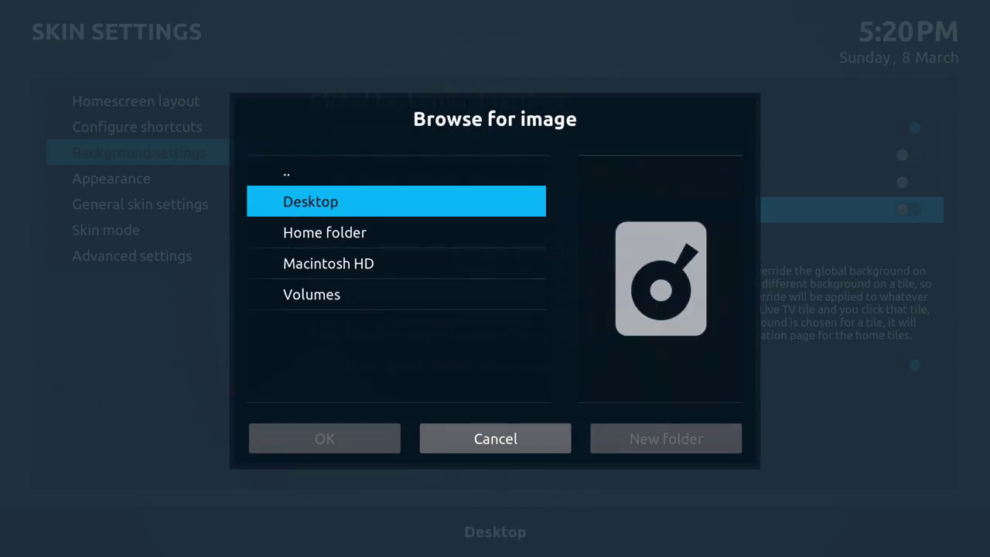
key(Down)
key(Down)
key(Down)
key(Down)
key(Return)
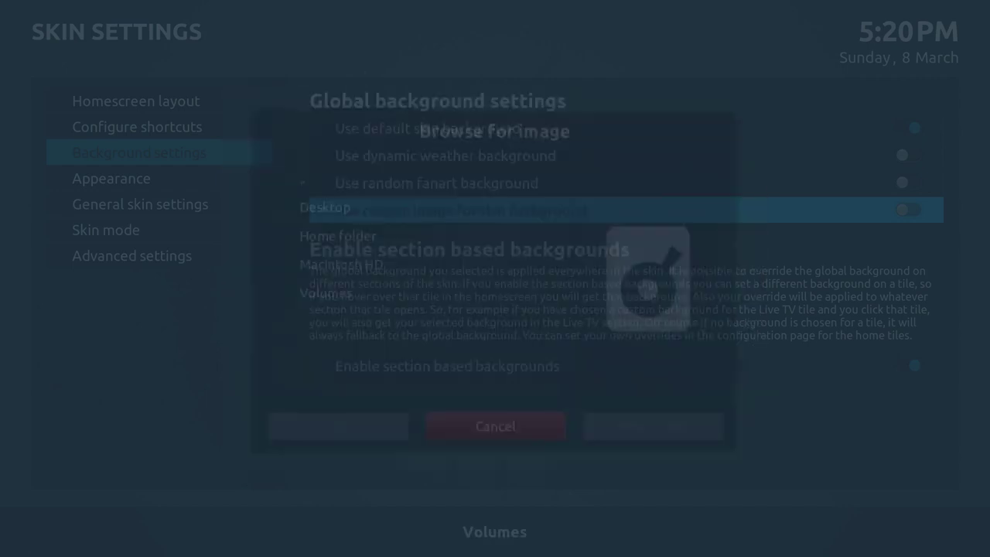
key(Up)
key(Up)
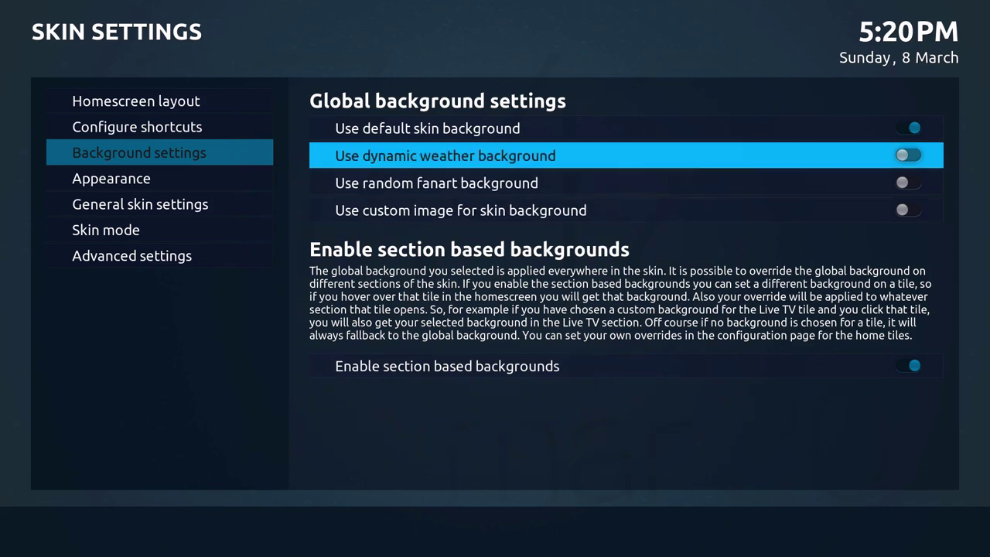
Open the Appearance settings and try the background overlays from Frost through Lemon to Olive.
key(Left)
key(Down)
key(Right)
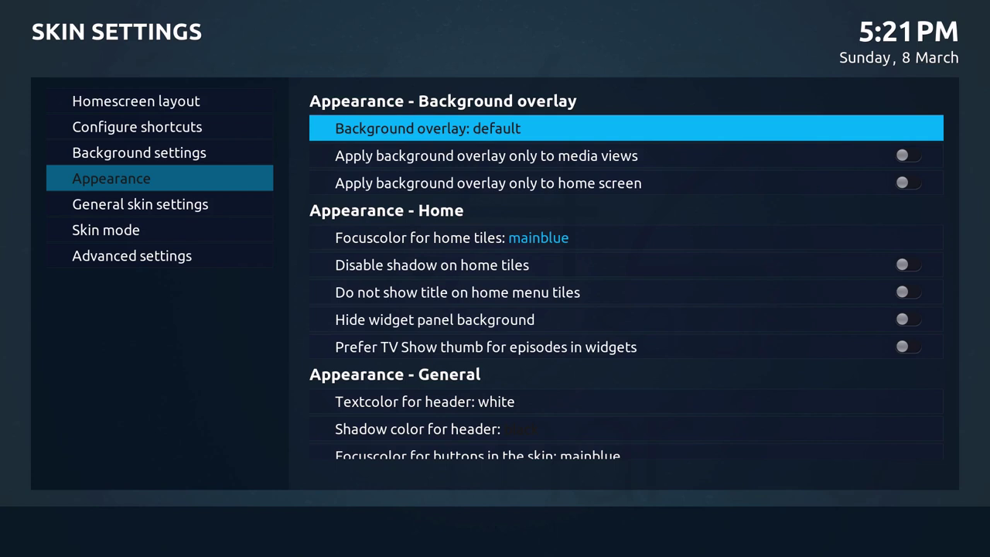
key(Return)
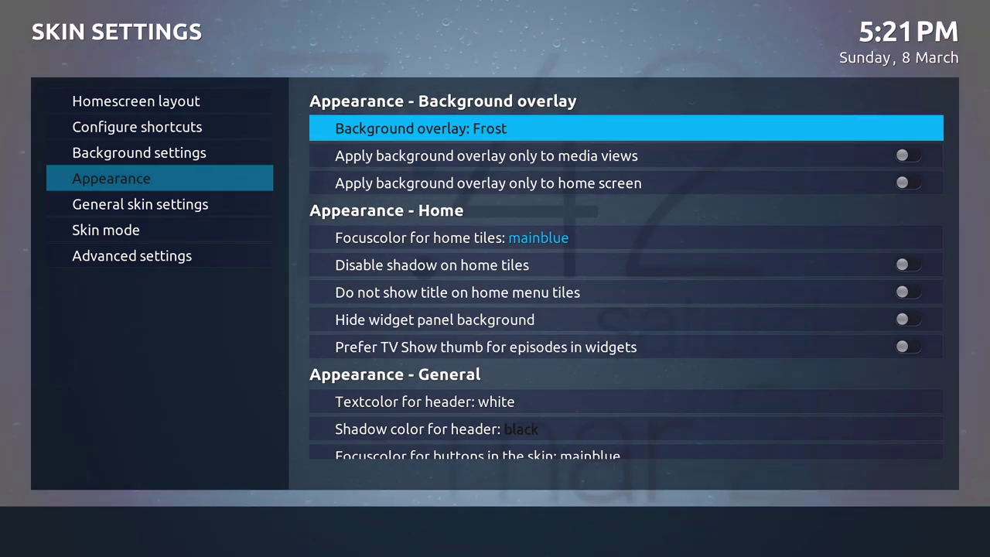
key(Return)
key(Return)
key(Return)
key(Return)
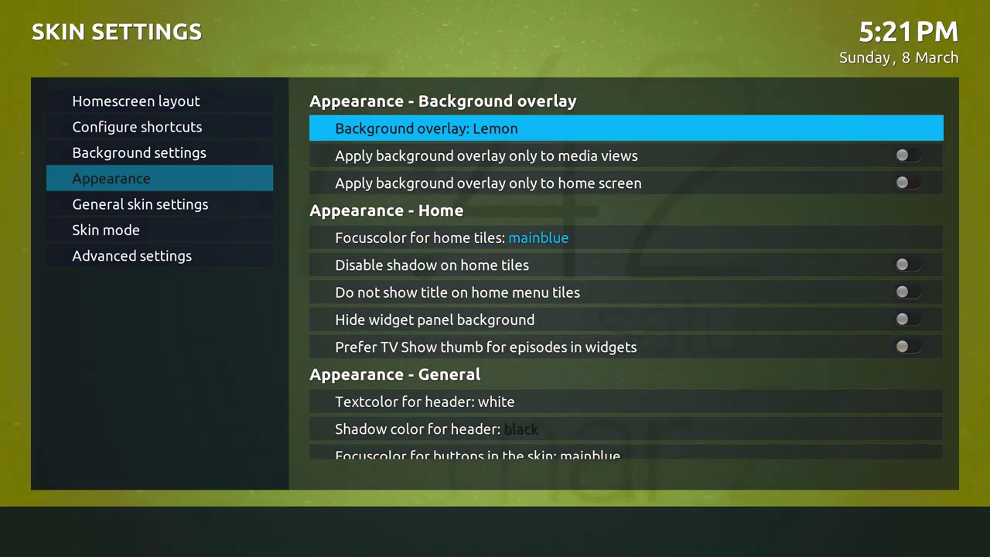
key(Return)
key(Return)
key(Return)
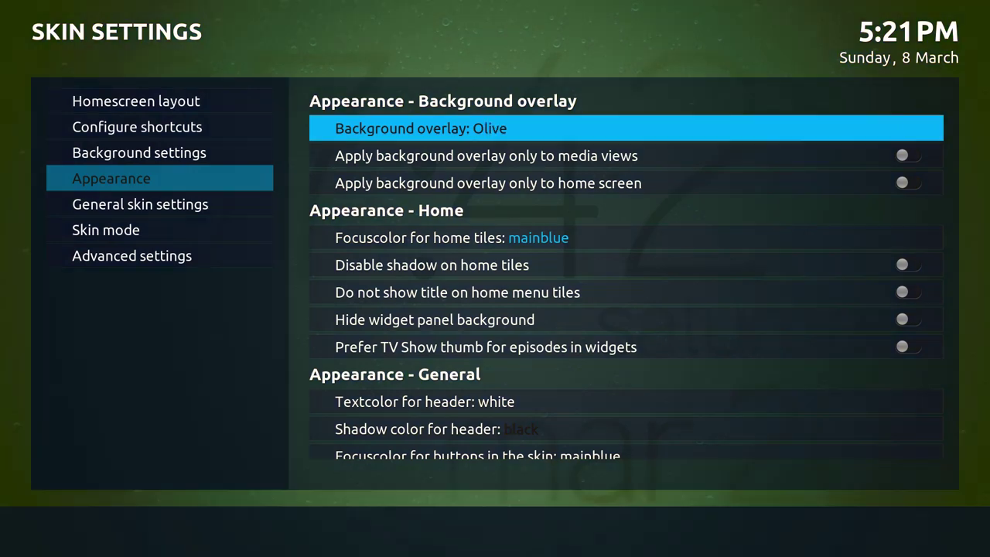
Cycle the background overlay on through SkyBlue and White to Custom.
key(Return)
key(Return)
key(Return)
key(Return)
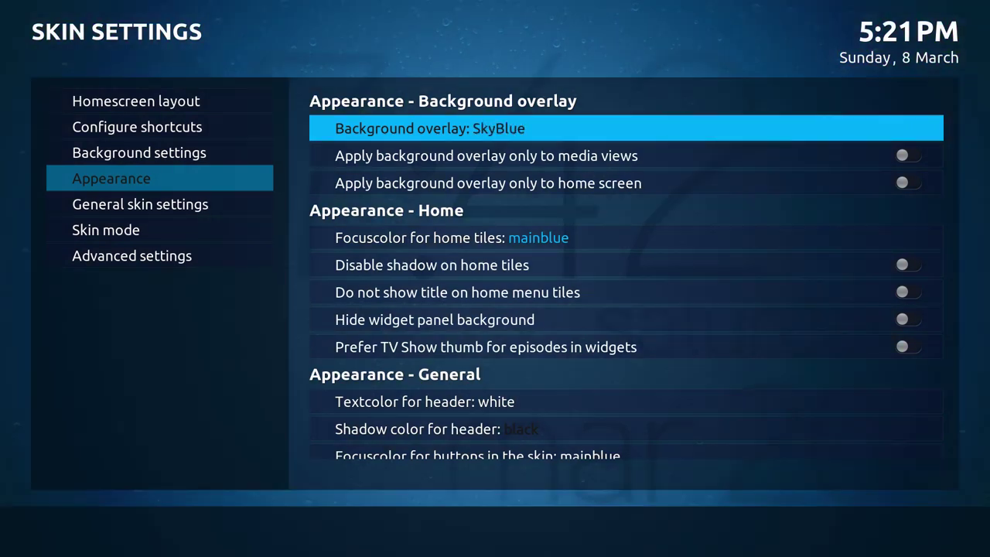
key(Return)
key(Return)
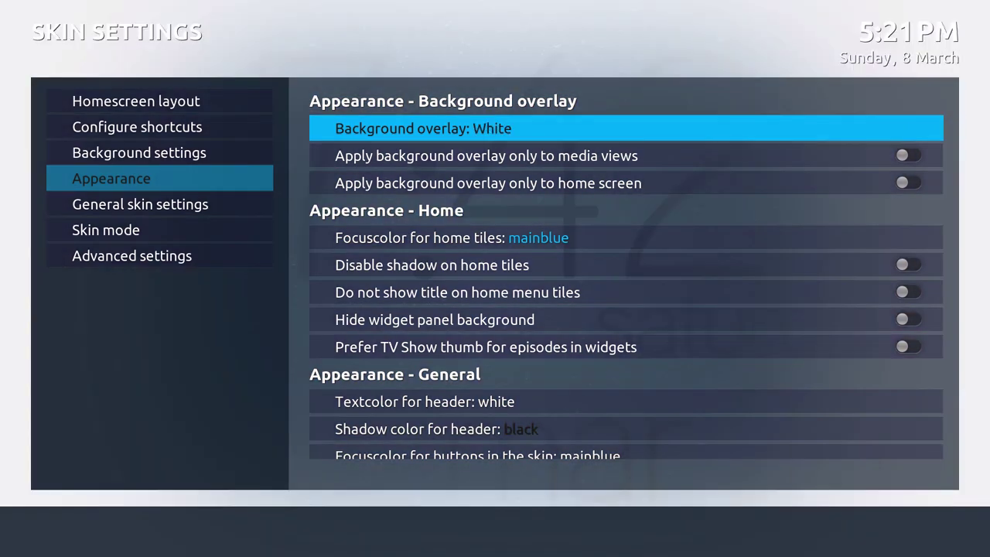
key(Return)
key(Return)
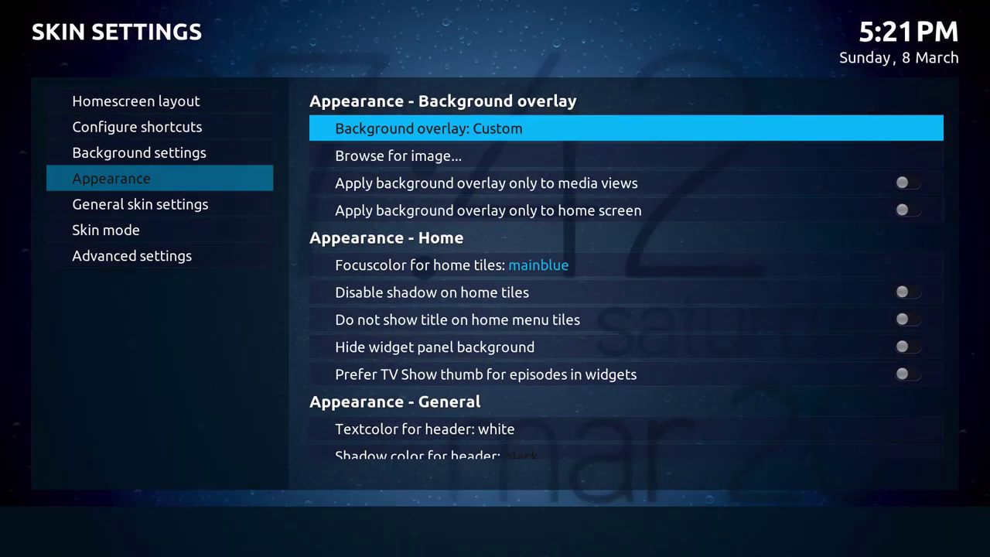
Cycle the background overlay through Aquamarine and Brown and return it to Default.
key(Return)
key(Return)
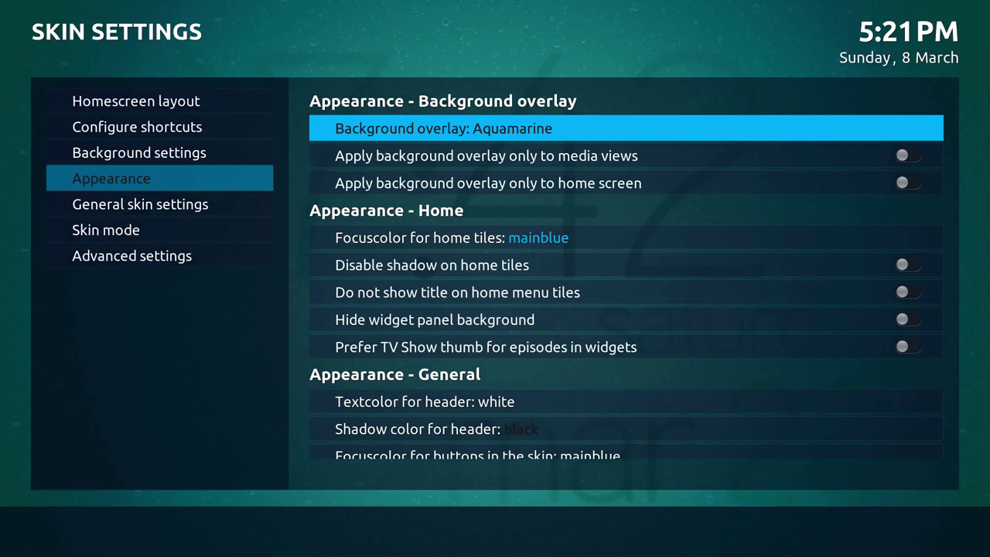
key(Return)
key(Return)
key(Return)
key(Return)
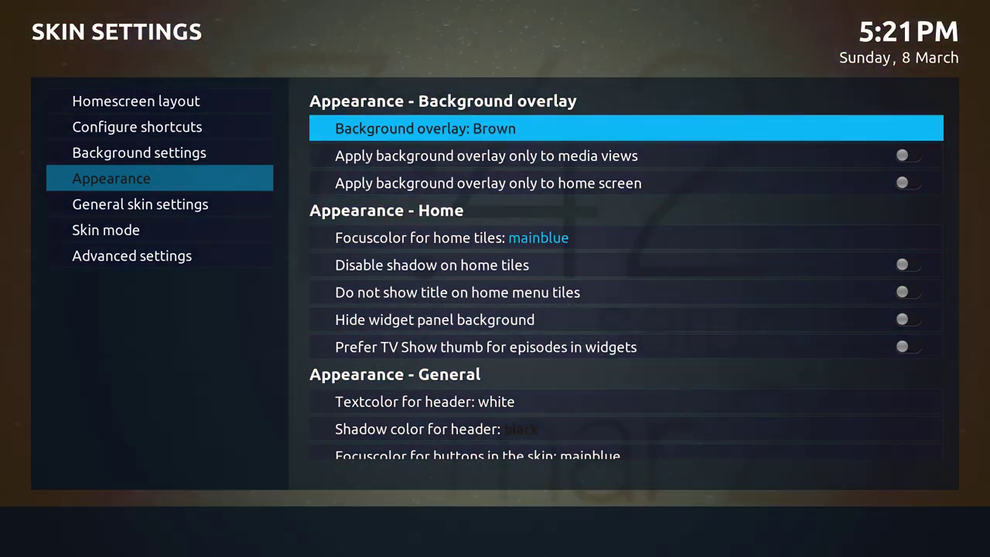
key(Return)
key(Return)
key(Return)
Examine the Appearance options for the overlay scope, the home tiles and the general header, footer and panels.
key(Down)
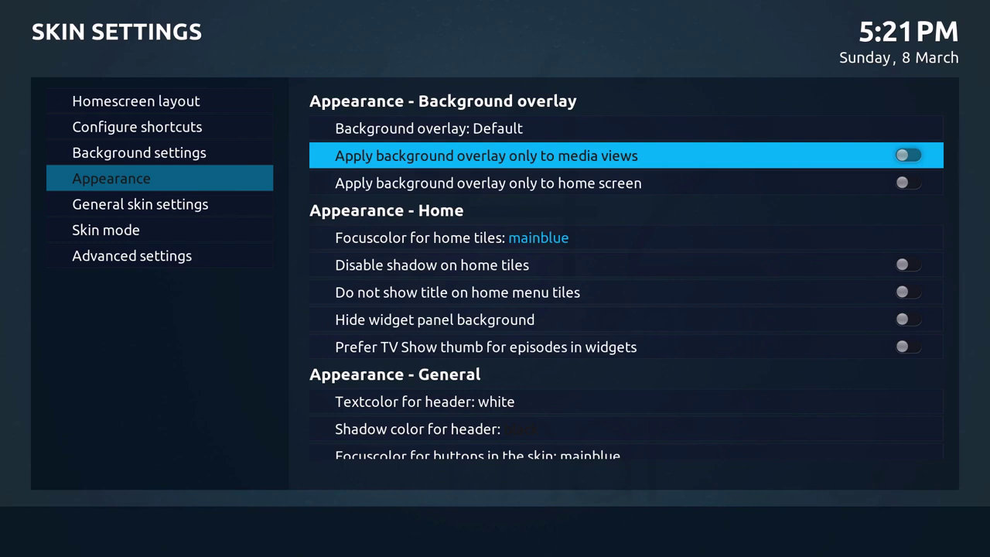
key(Down)
key(Down)
key(Down)
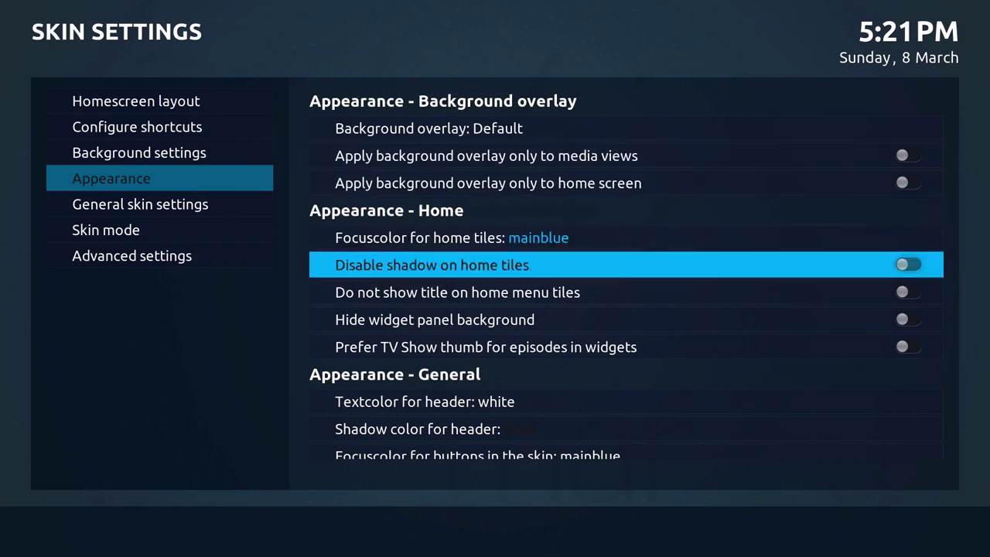
key(Down)
key(Down)
key(Down)
key(Down)
key(Down)
key(Down)
key(Down)
key(Down)
key(Down)
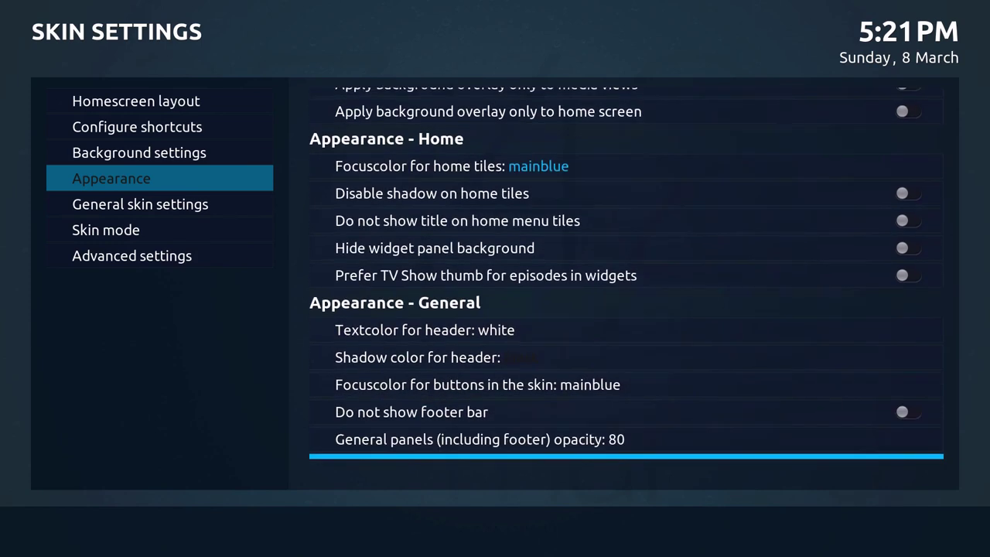
Look through the Appearance options for background animation and the media library views.
key(Down)
key(Down)
key(Down)
key(Down)
key(Down)
key(Down)
key(Down)
key(Down)
key(Down)
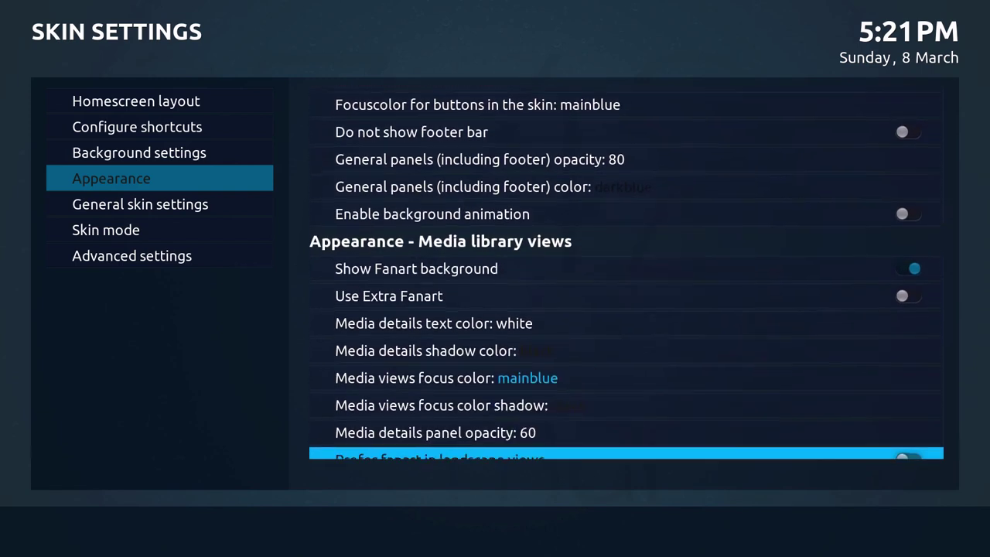
Review the remaining media view options and the OSD and theme settings at the end of the Appearance section.
key(Down)
key(Down)
key(Down)
key(Down)
key(Down)
key(Down)
key(Down)
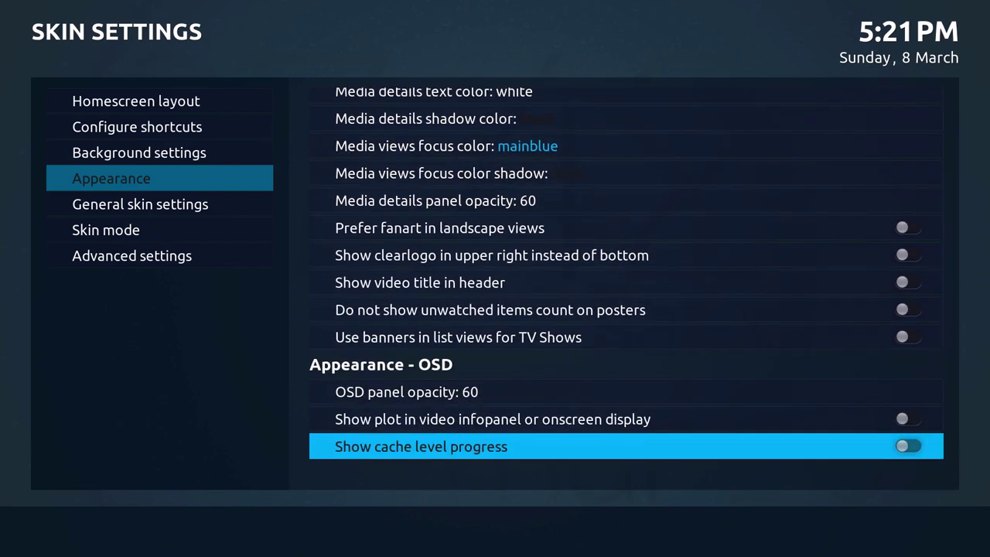
key(Down)
key(Down)
key(Down)
key(Down)
key(Down)
key(Down)
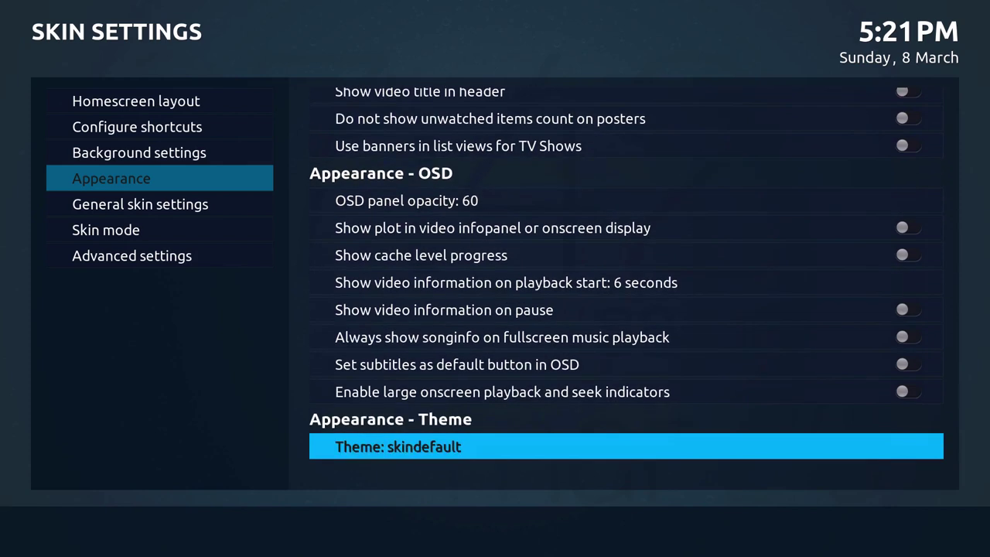
Open the General skin settings and look through the available toggles.
key(Left)
key(Down)
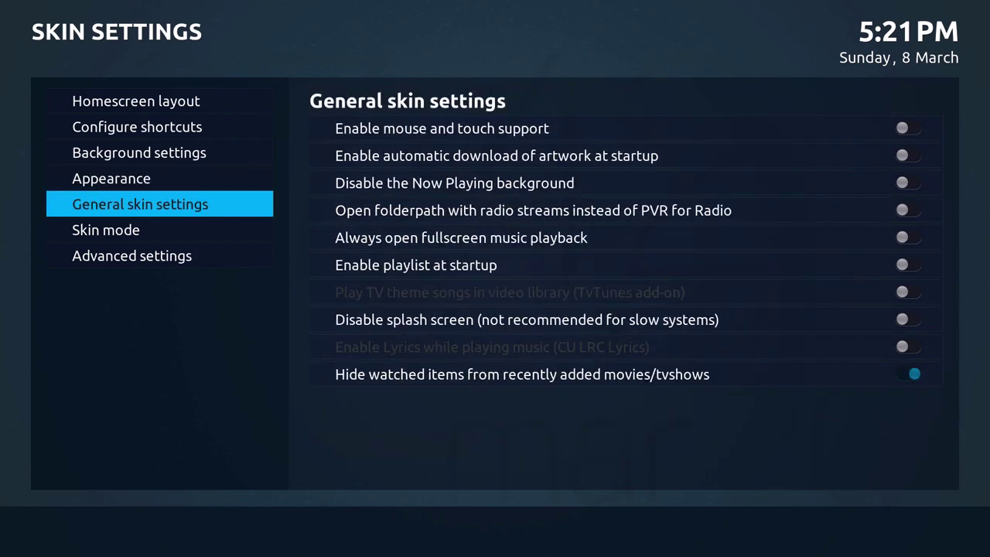
key(Right)
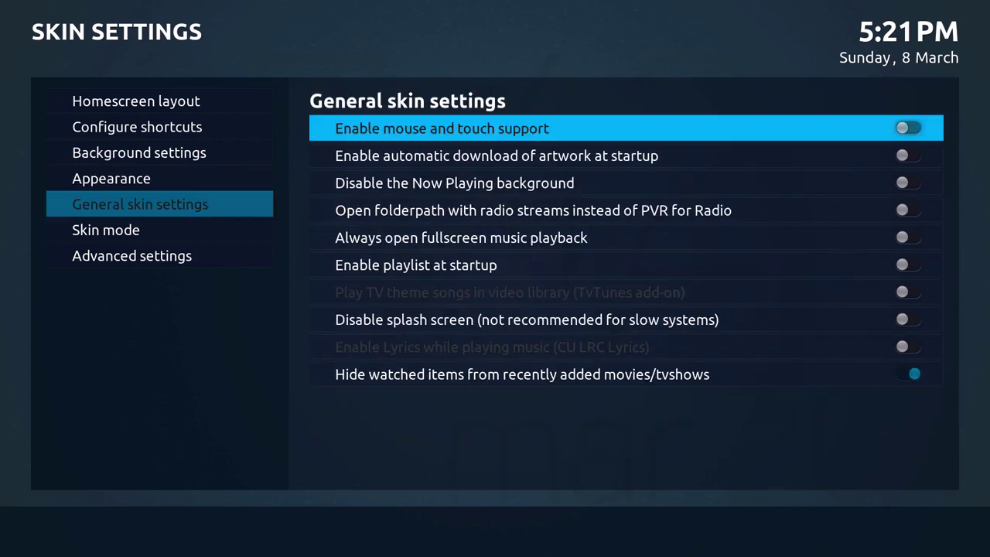
key(Down)
key(Down)
key(Down)
key(Down)
key(Down)
key(Down)
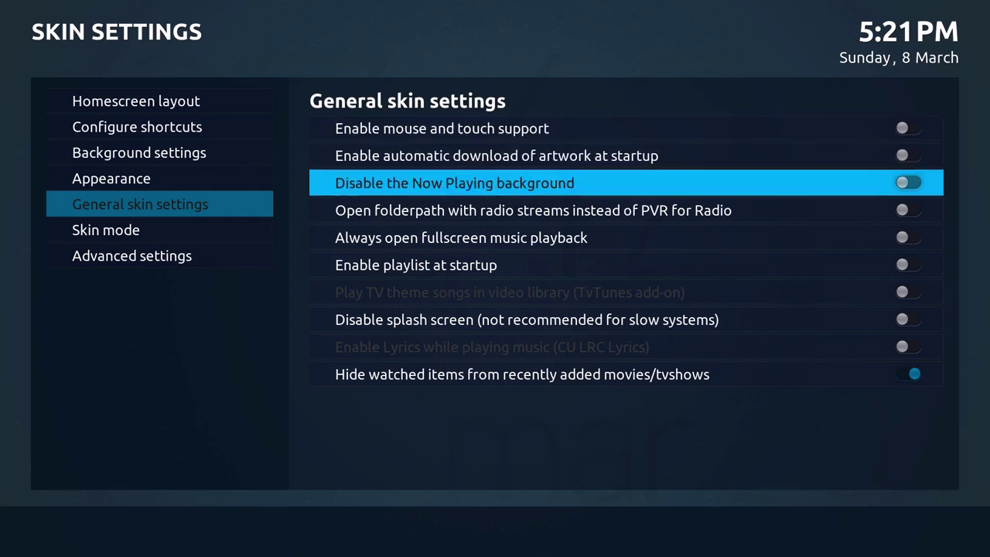
Look at the Skin mode and Advanced settings sections and return to the home screen.
key(Left)
key(Down)
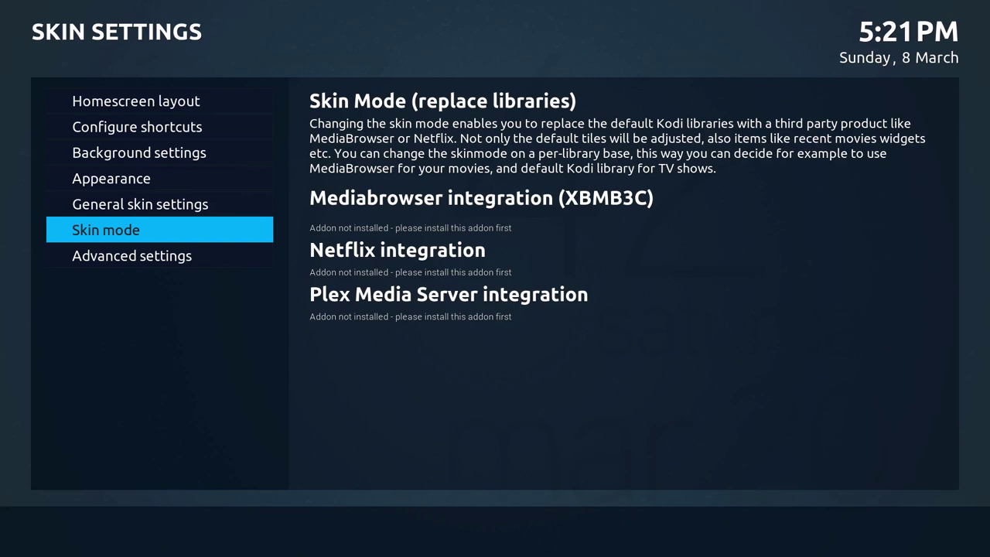
key(Down)
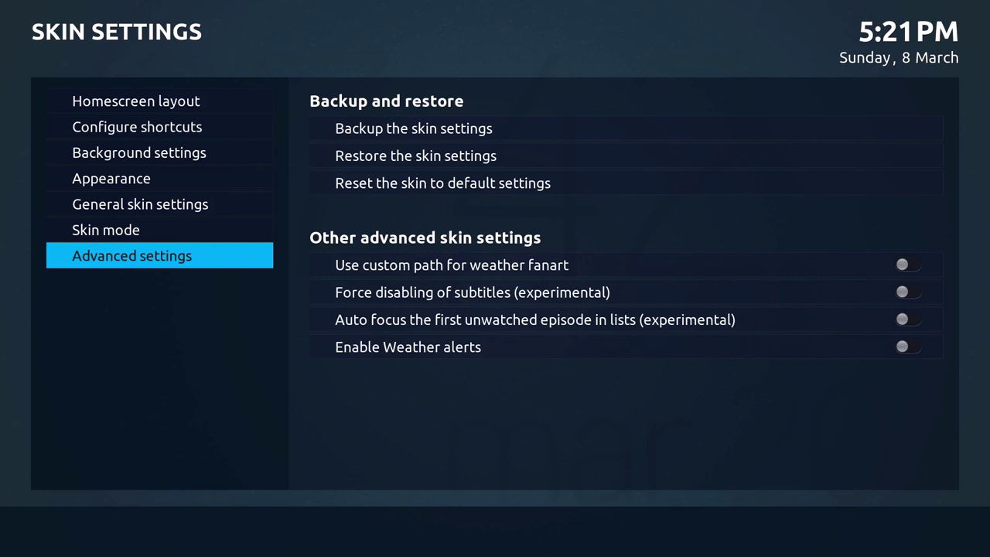
key(Up)
key(Up)
key(Up)
key(Up)
key(Escape)
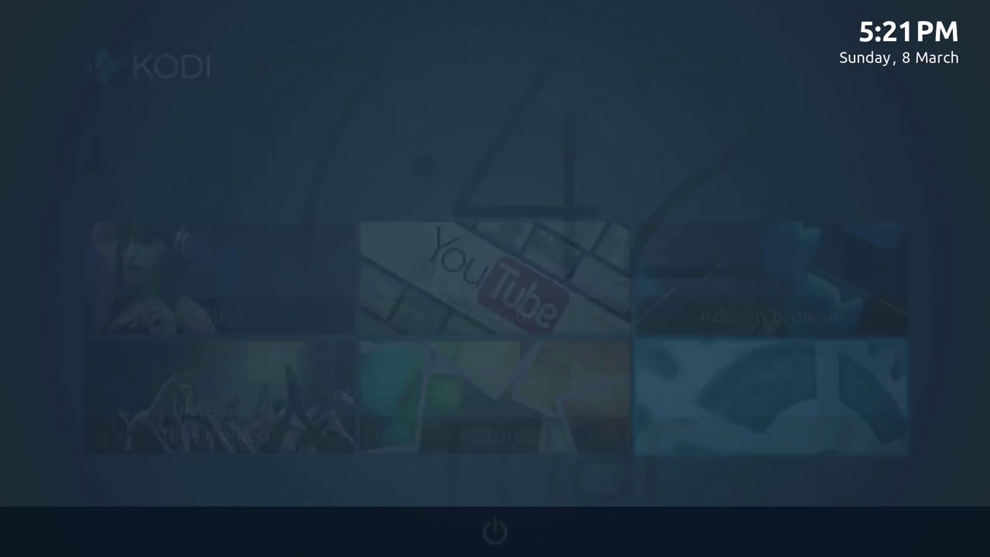
Open Video Add-ons from the submenu of the Add-on browser tile on the home screen.
key(Up)
key(Left)
key(Left)
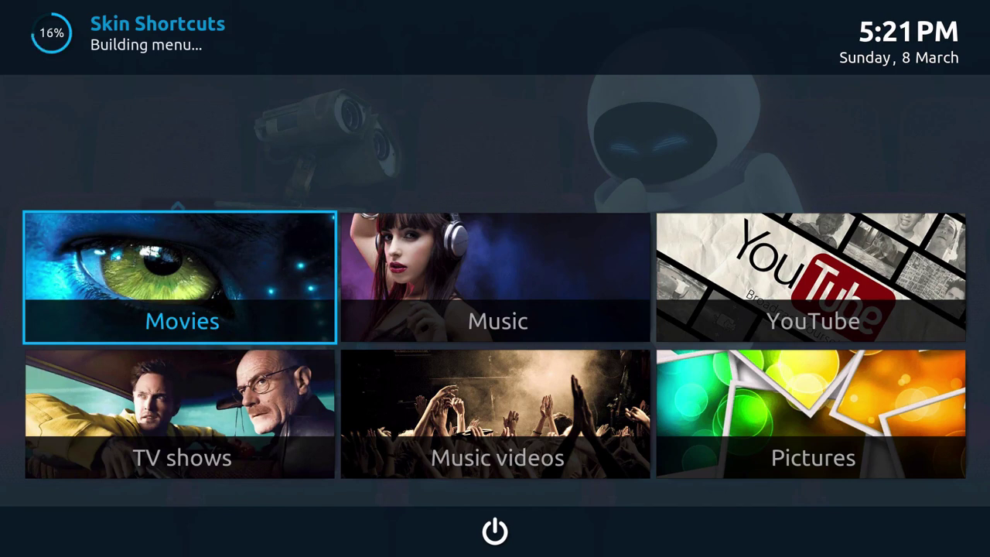
key(Right)
key(Right)
key(Right)
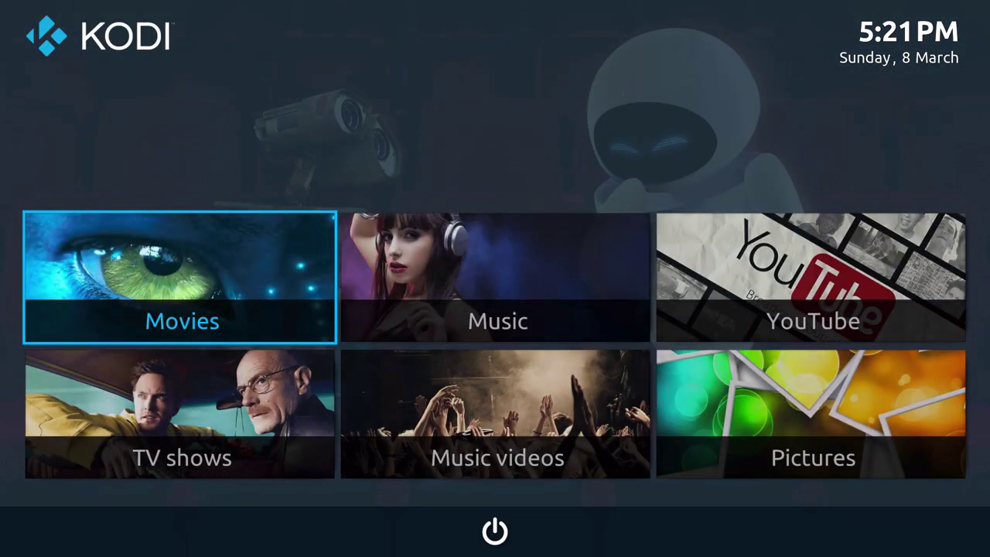
key(Right)
key(Right)
key(Right)
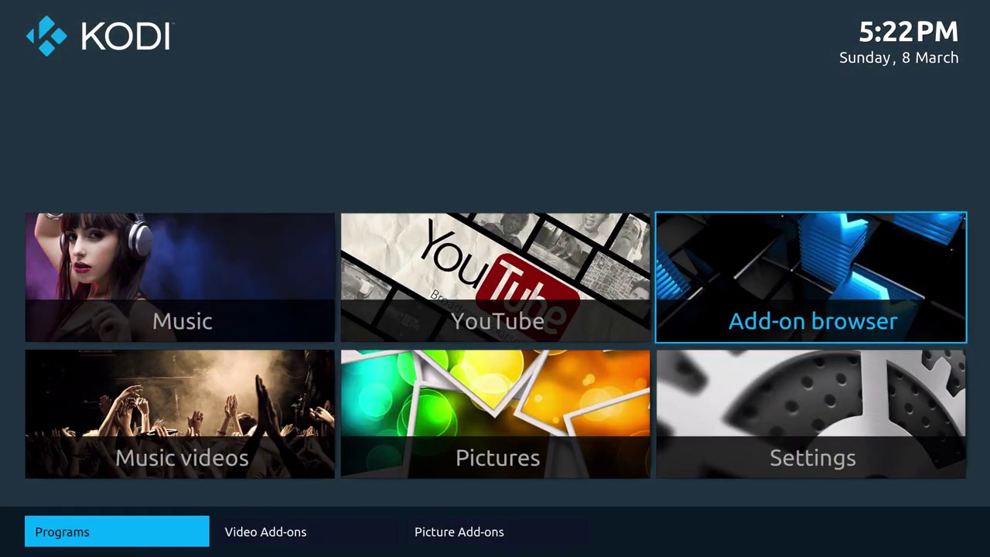
key(Right)
key(Return)
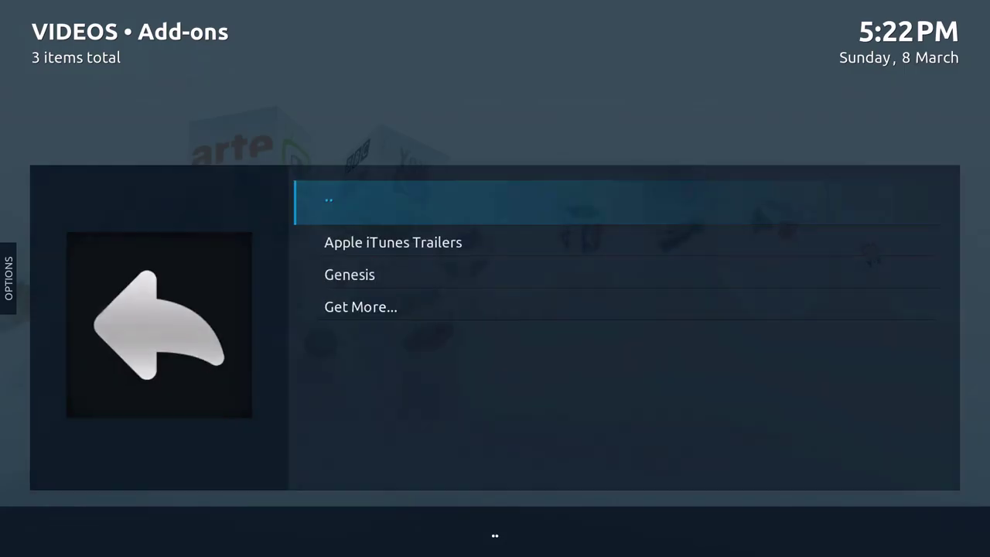
Open the view options for the video add-ons, switch past Horizontal Panel to the following view, and preview it.
key(Down)
key(Left)
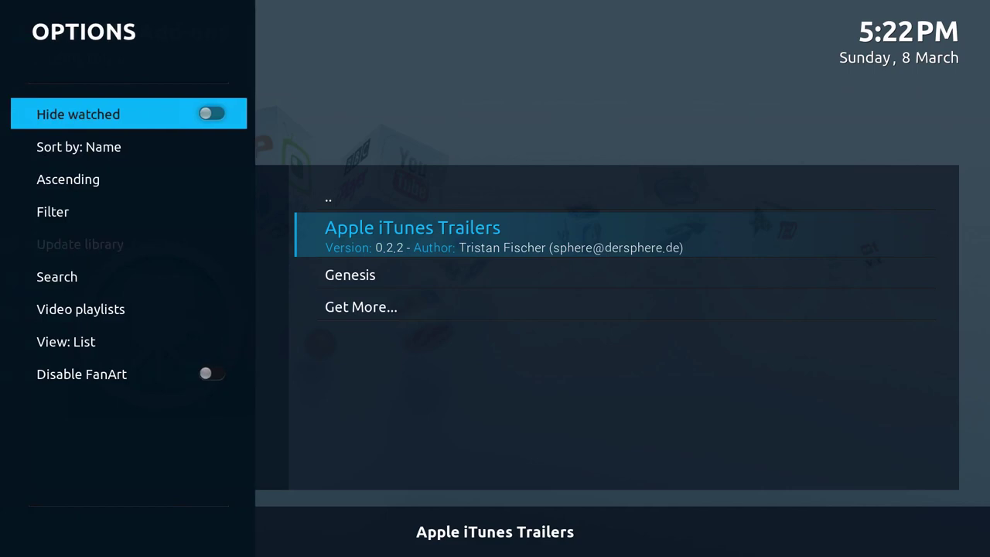
key(Up)
key(Up)
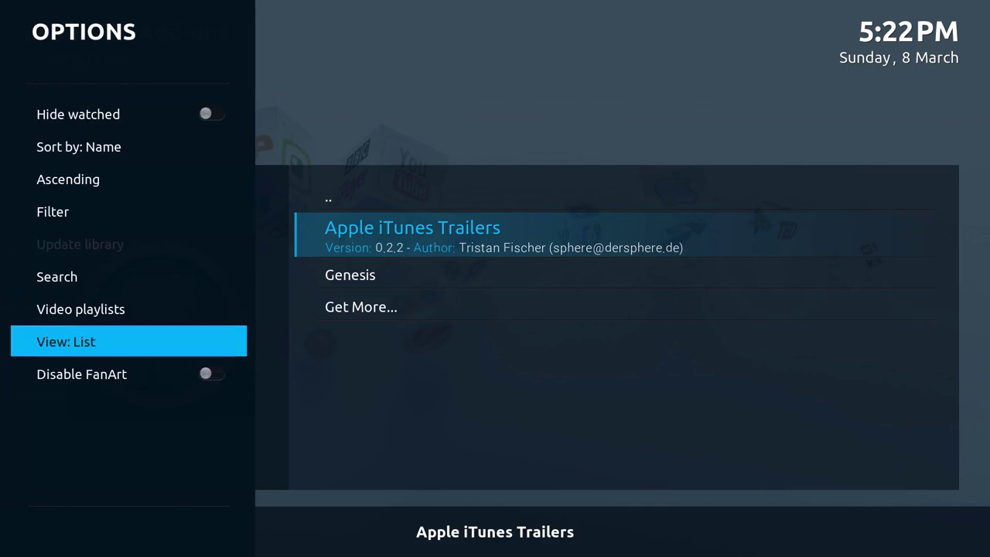
key(Return)
key(Return)
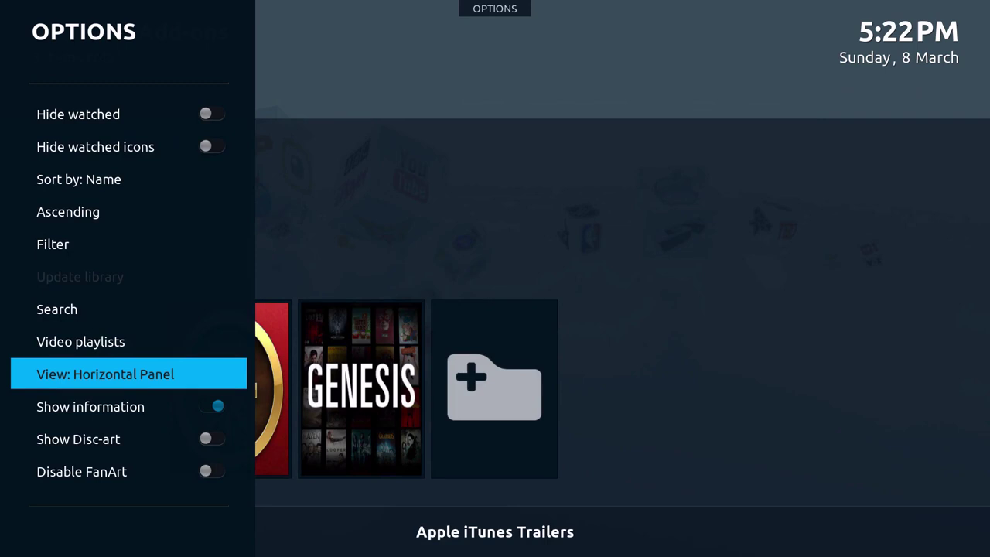
key(Return)
key(Right)
key(Left)
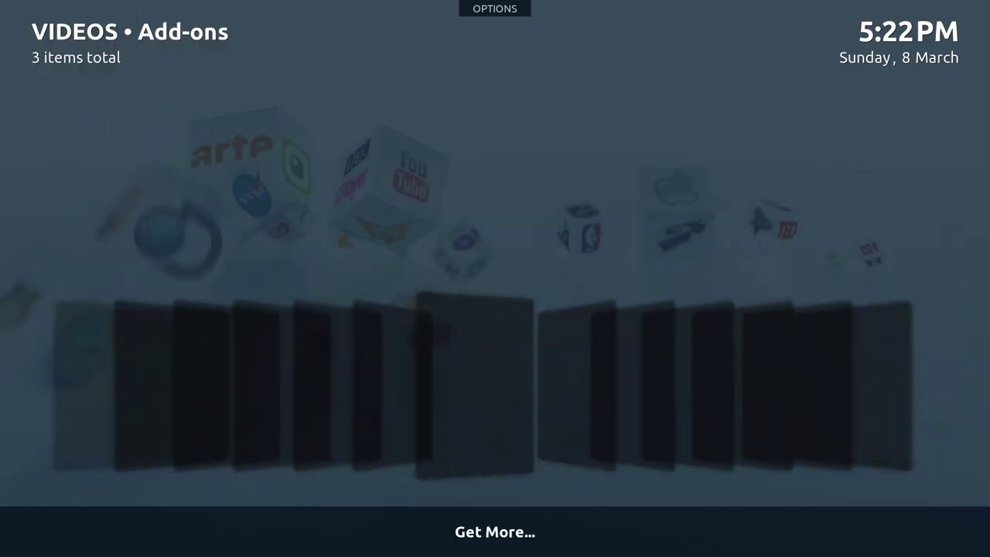
Switch the video add-ons view through Landscape Single Row to Panel details.
key(Left)
key(Return)
key(Return)
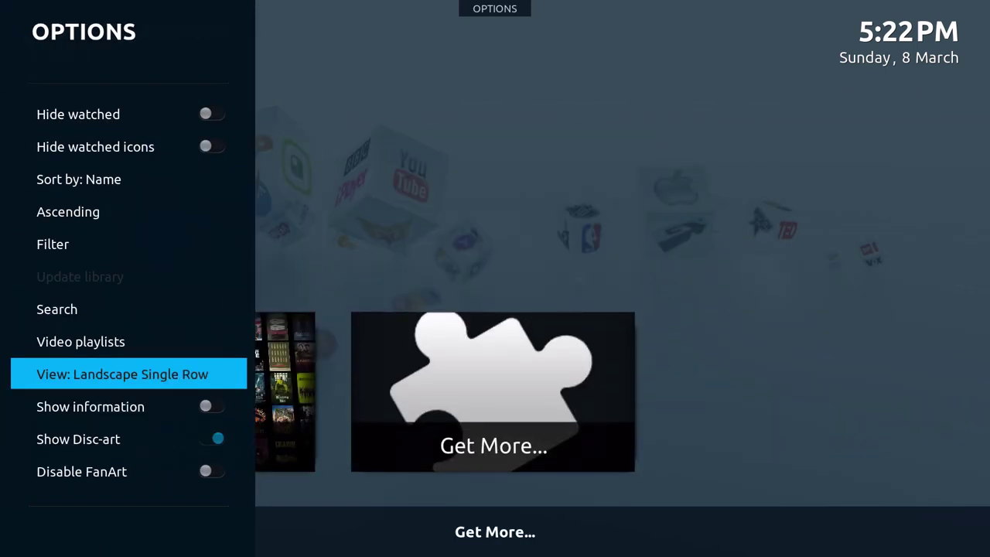
key(Return)
key(Return)
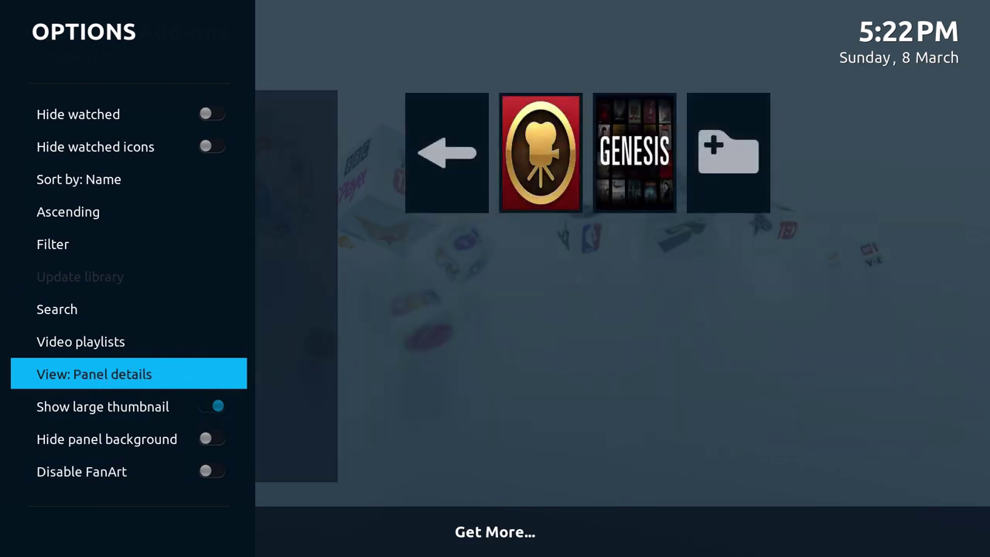
Cycle the video add-ons view from Panel details through Large Poster to Single Poster.
key(Return)
key(Return)
key(Return)
key(Return)
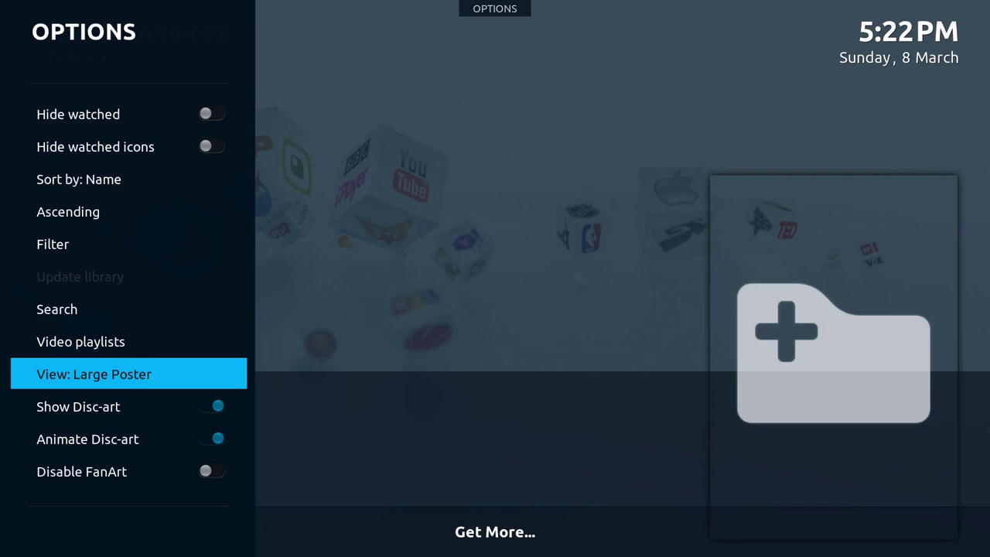
key(Return)
key(Return)
key(Return)
key(Return)
key(Return)
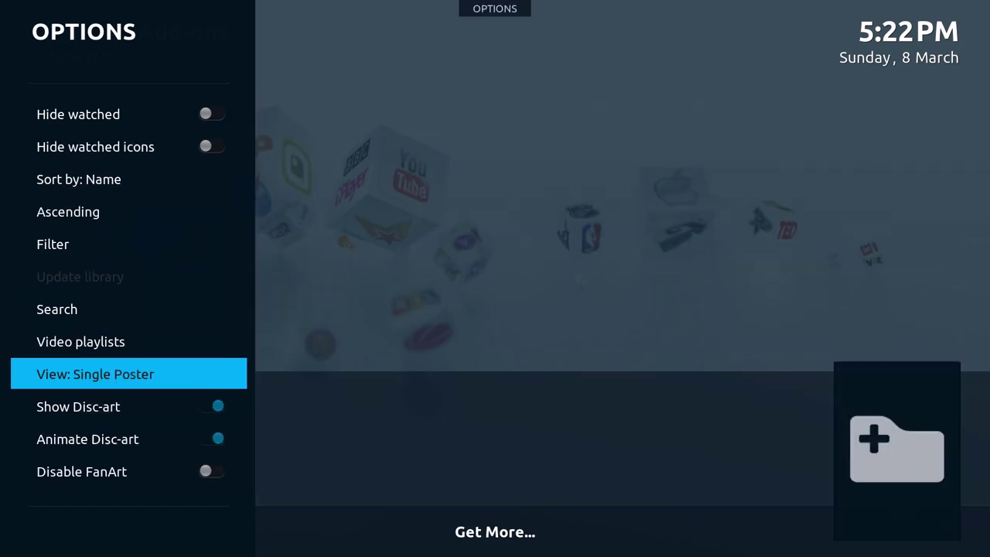
Cycle the video add-ons view on through Thumbs and set it to List.
key(Return)
key(Return)
key(Return)
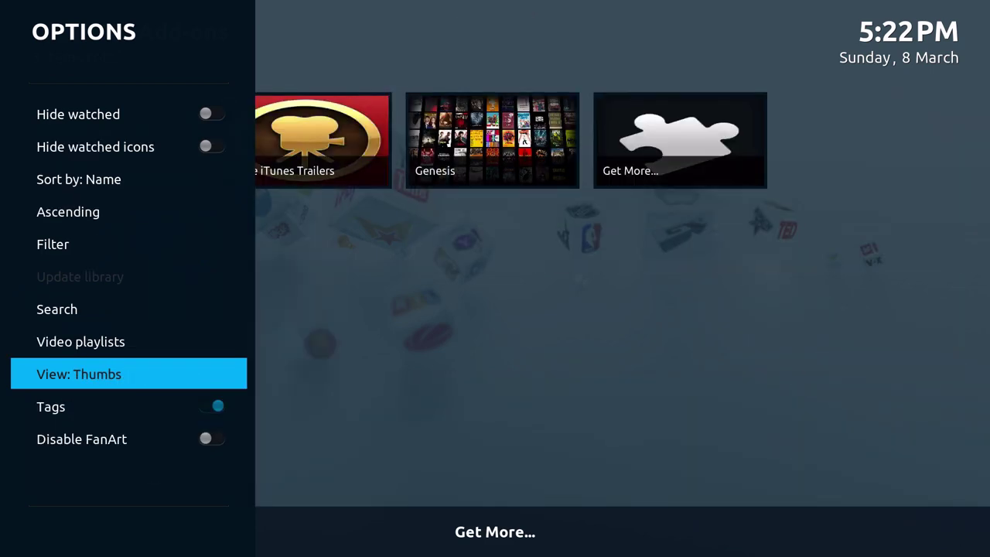
key(Return)
key(Return)
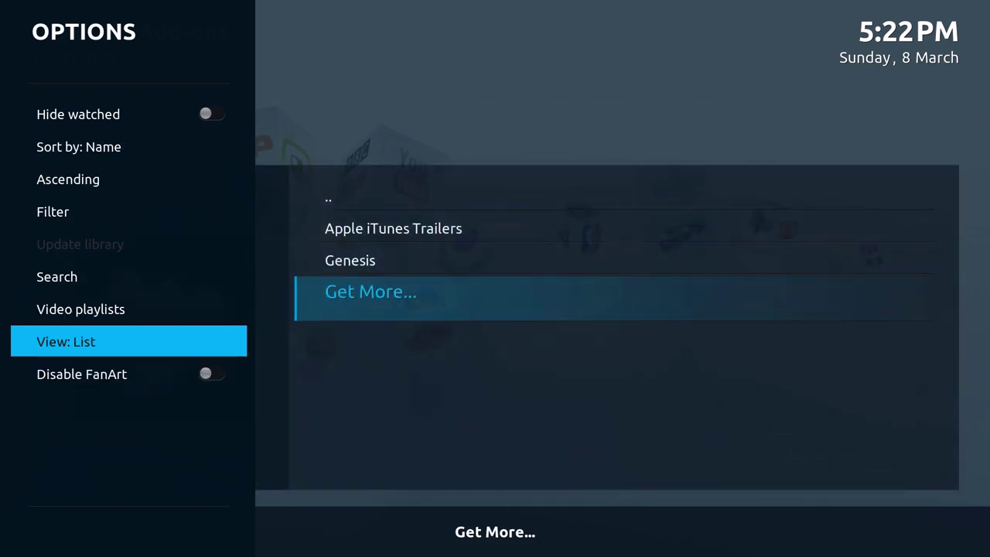
Leave the view options and open the Apple iTunes Trailers add-on from the list.
key(Escape)
key(Up)
key(Up)
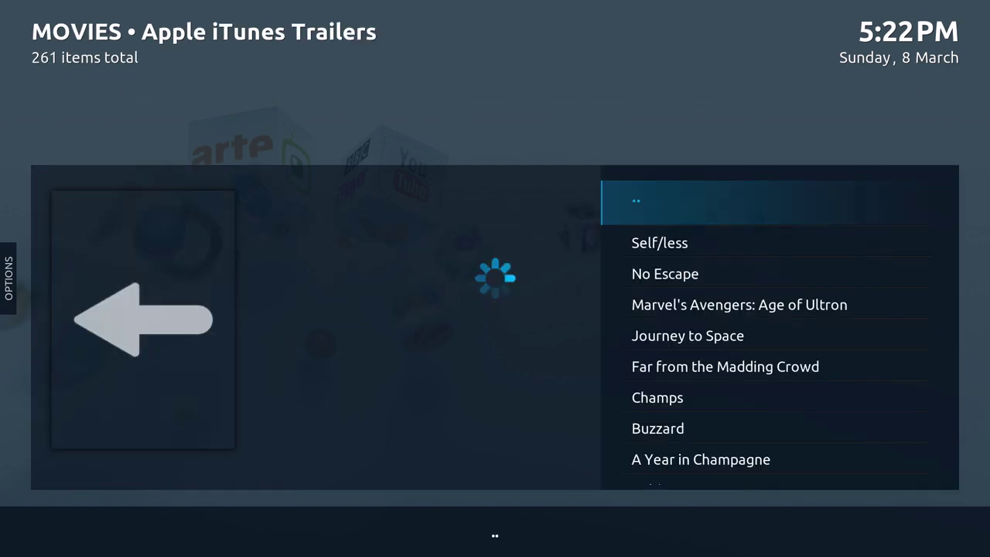
Browse down the trailers list past Wild Canaries to Unfinished Business, looking at each movie's poster and details.
key(Down)
key(Down)
key(Down)
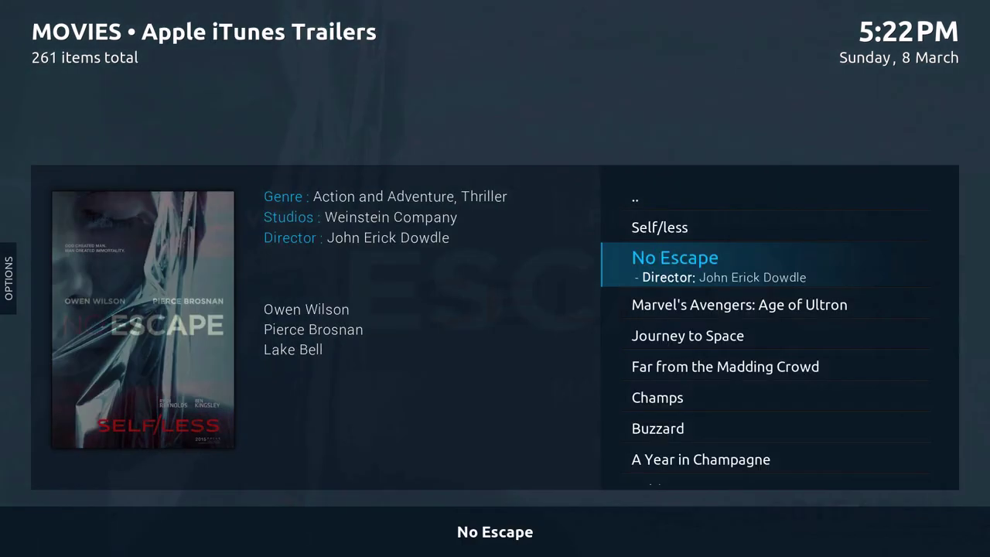
key(Down)
key(Down)
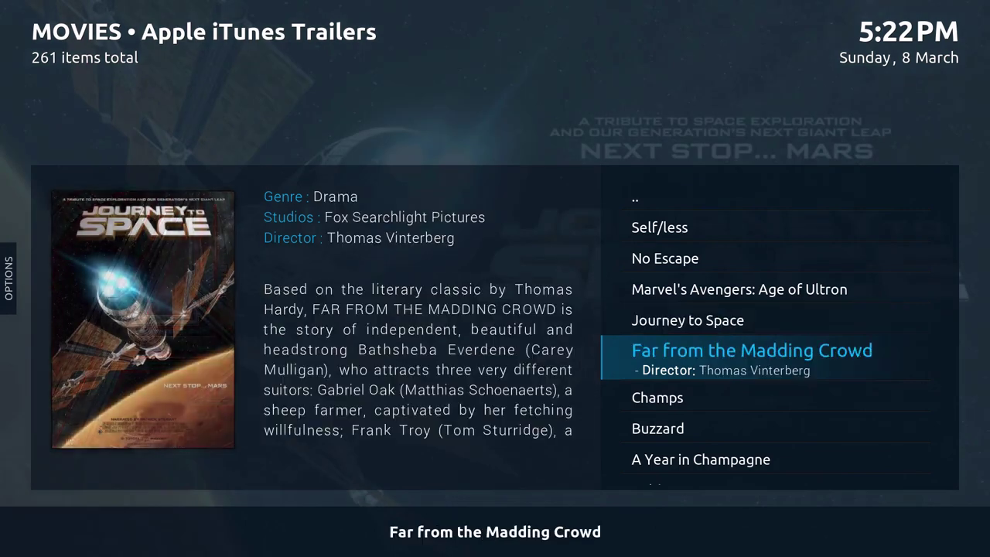
key(Down)
key(Down)
key(Down)
key(Down)
key(Down)
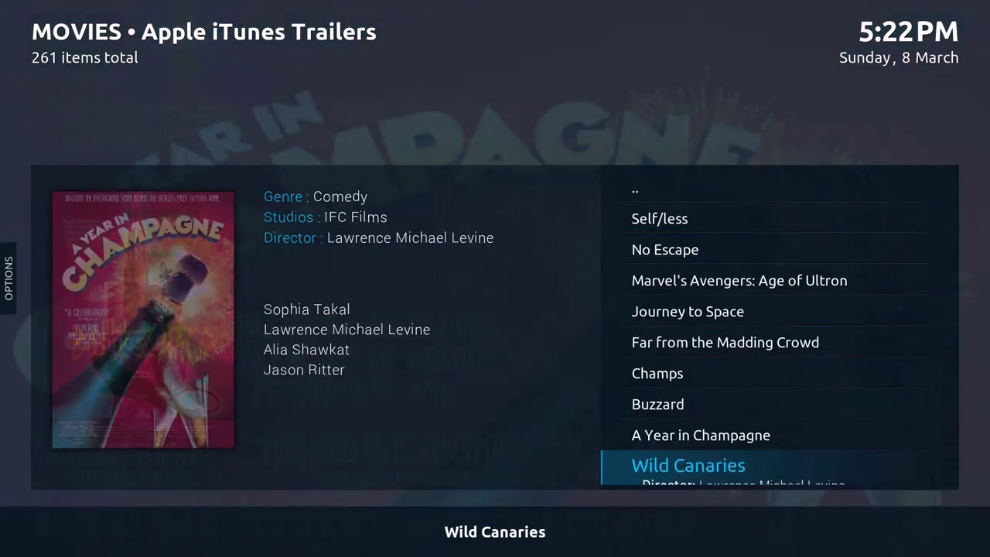
Switch the trailers view from List to Big List and preview it.
key(Left)
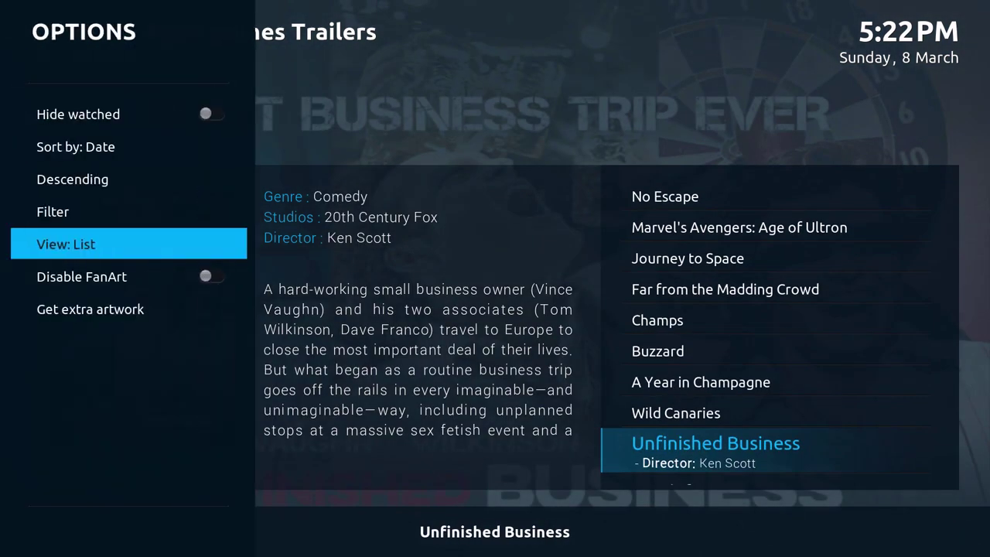
key(Return)
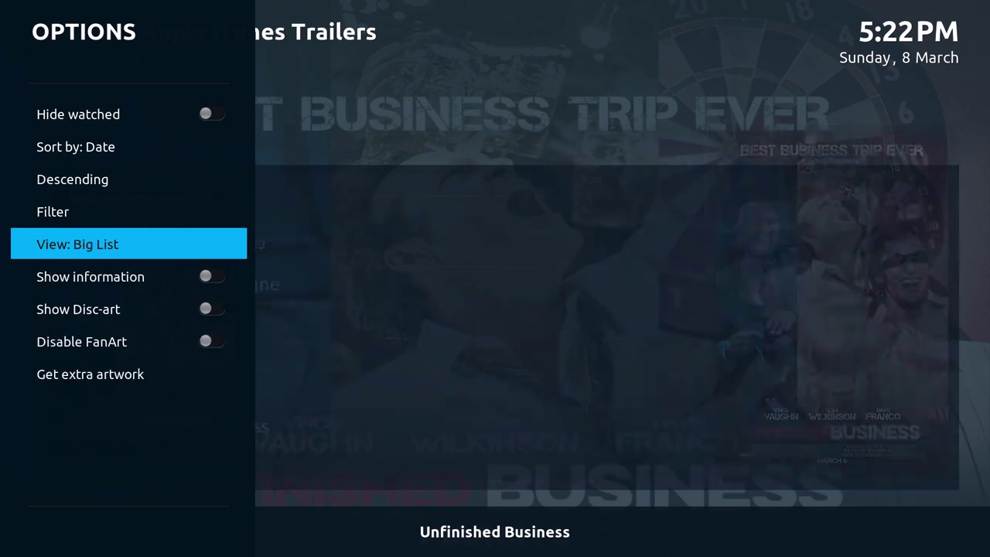
key(Right)
key(Left)
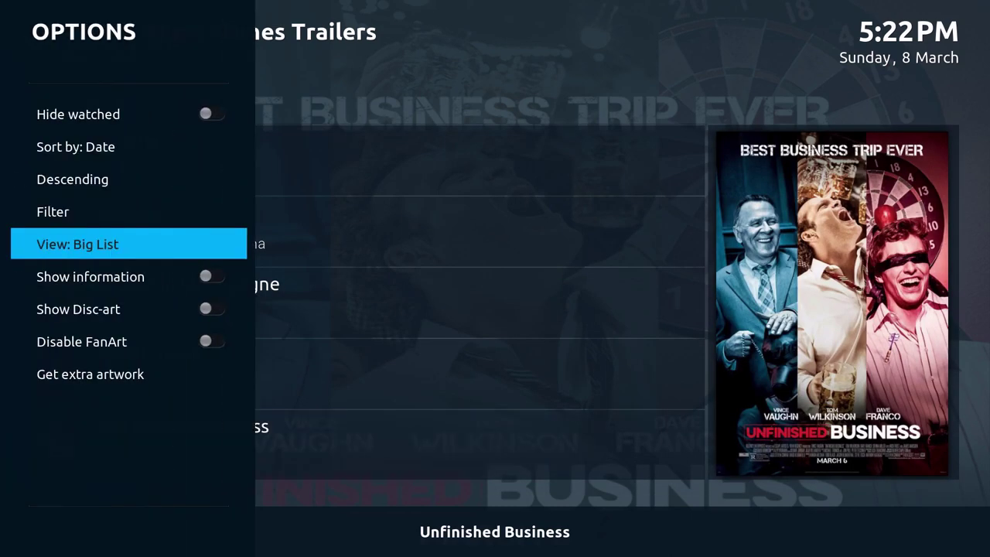
Switch to the view after Big List and browse its poster row to Two Men in Town.
key(Return)
key(Right)
key(Right)
key(Right)
key(Right)
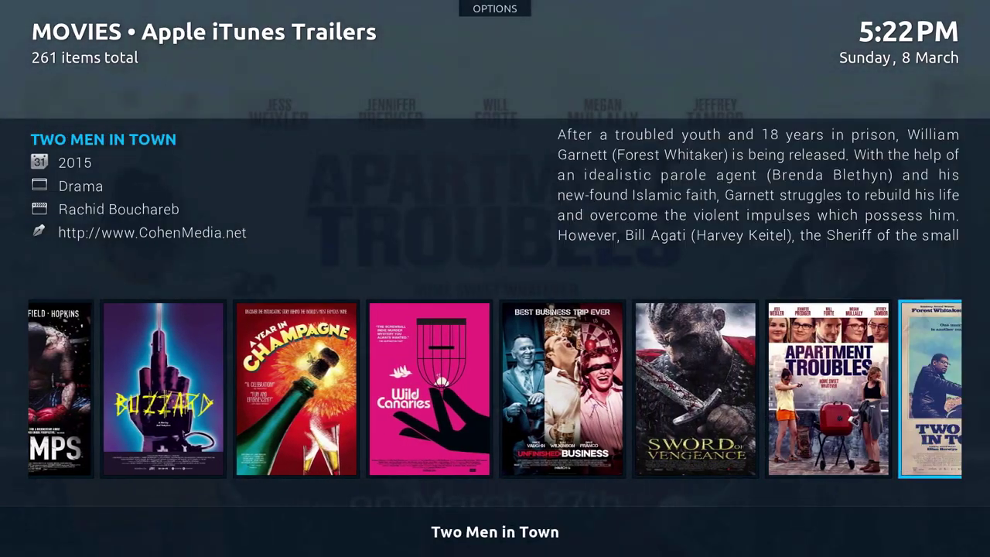
Switch the trailers view to Showcase and browse through its posters to Sword of Vengeance.
key(Left)
key(Left)
key(Return)
key(Right)
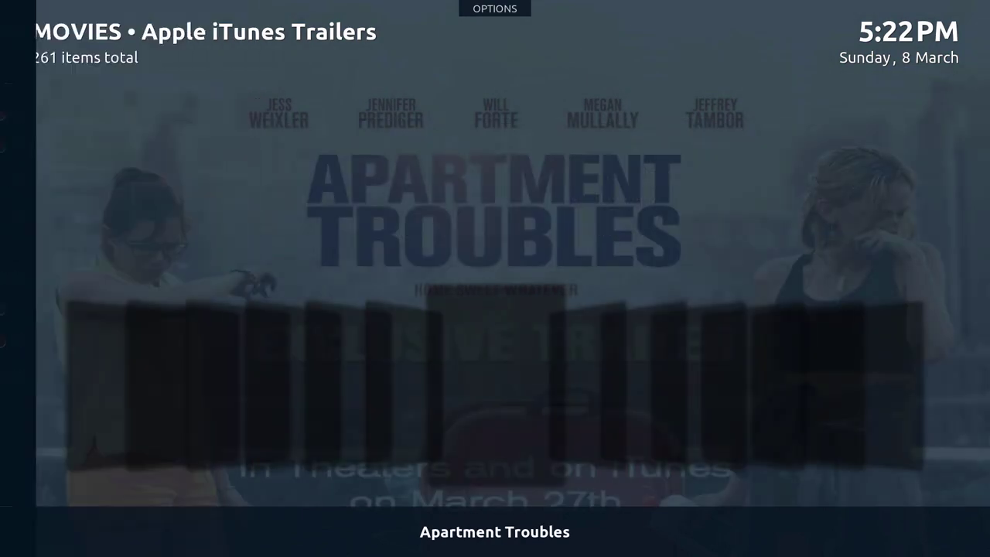
key(Right)
key(Right)
key(Left)
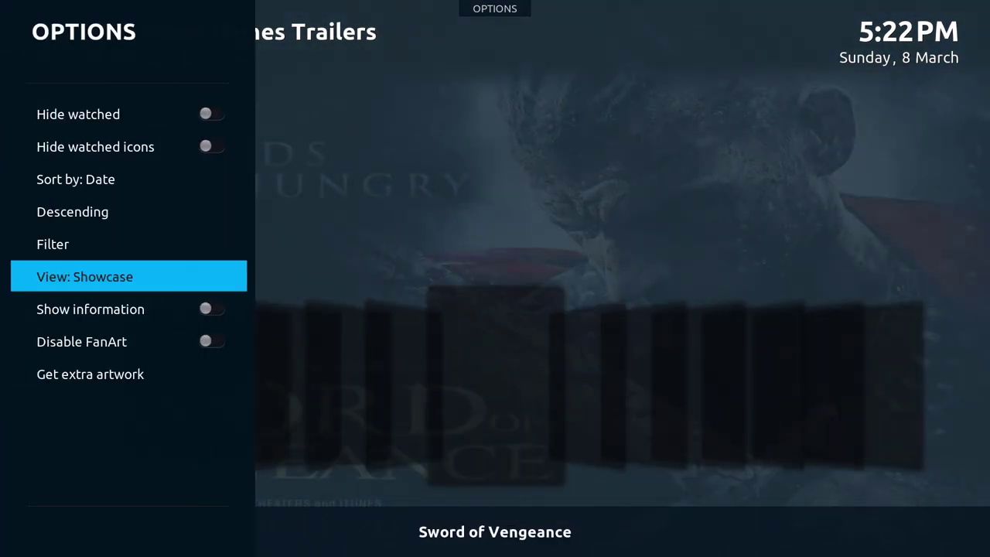
Switch to the two-row landscape view after Showcase, look at Unfinished Business, and reopen the view options.
key(Return)
key(Right)
key(Up)
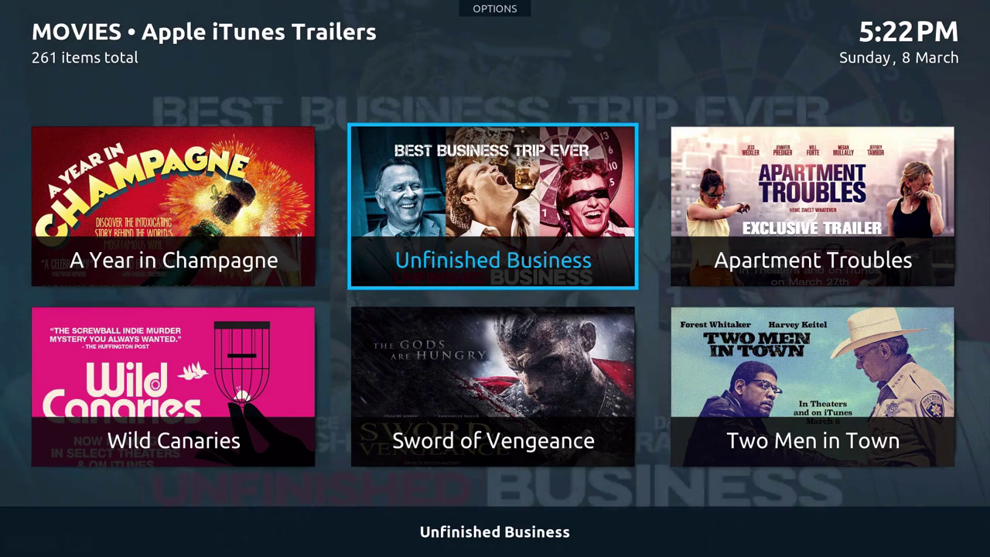
key(Left)
key(Left)
Switch past Landscape Single Row to the landscape view with a details pane and select Champs.
key(Return)
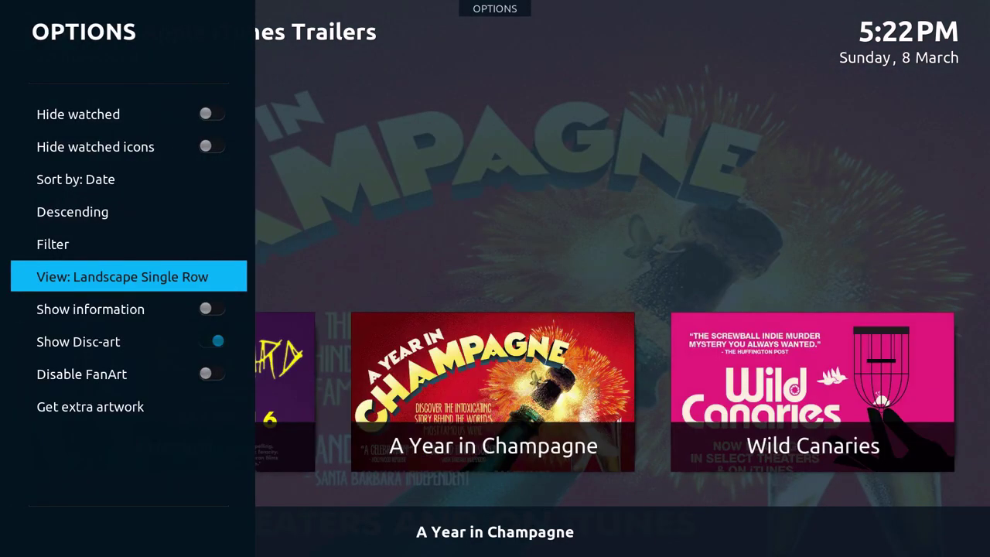
key(Return)
key(Right)
key(Up)
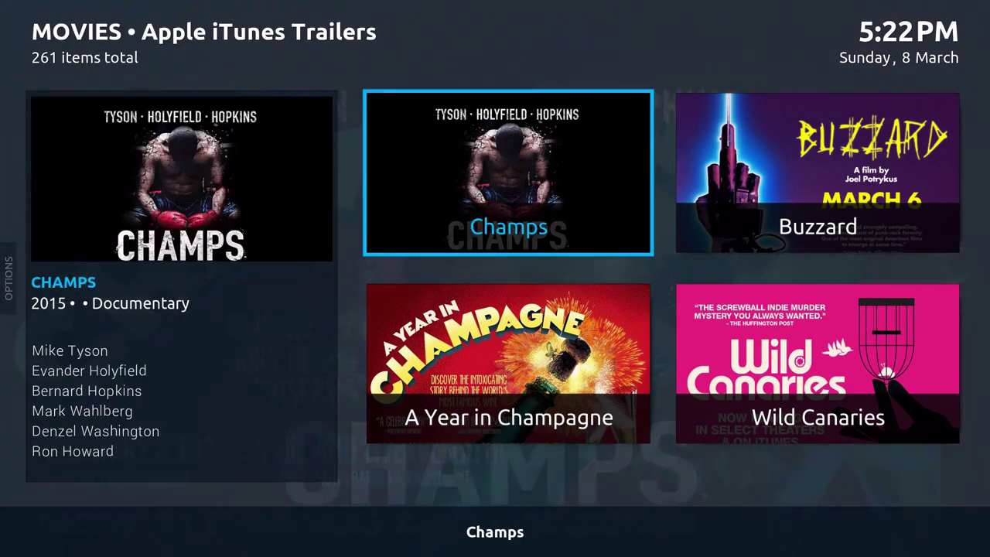
Switch the trailers view to Panel details and browse from Champs to Sword of Vengeance.
key(Left)
key(Left)
key(Return)
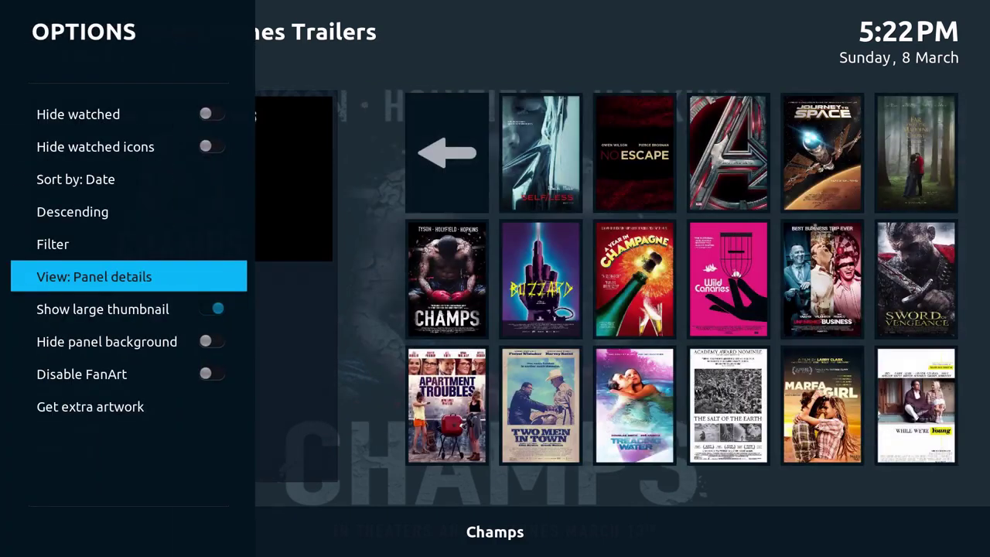
key(Right)
key(Right)
key(Right)
key(Right)
key(Right)
key(Right)
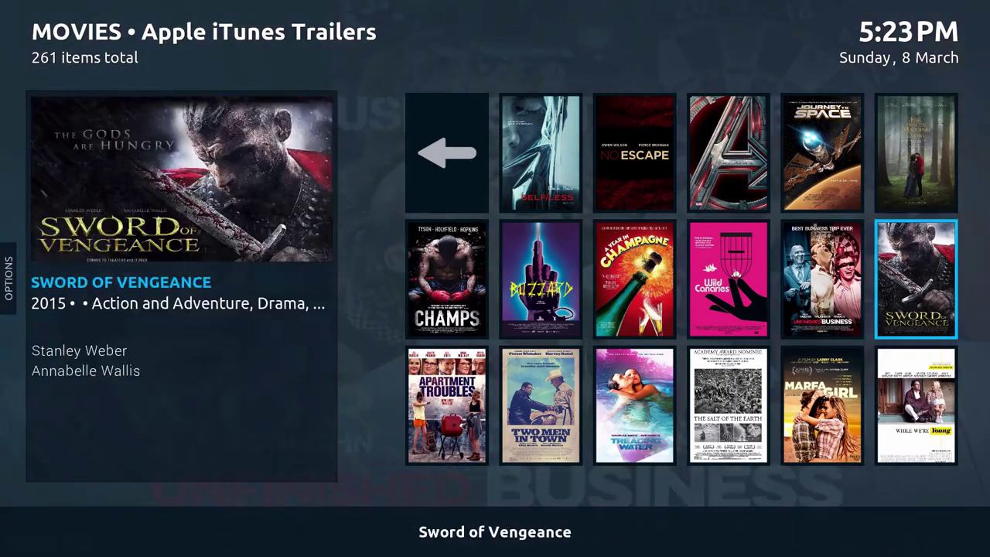
Select Big Hero 6 near the end of the Panel details grid and open the view options.
key(Up)
key(Up)
key(Left)
key(Left)
key(Left)
key(Left)
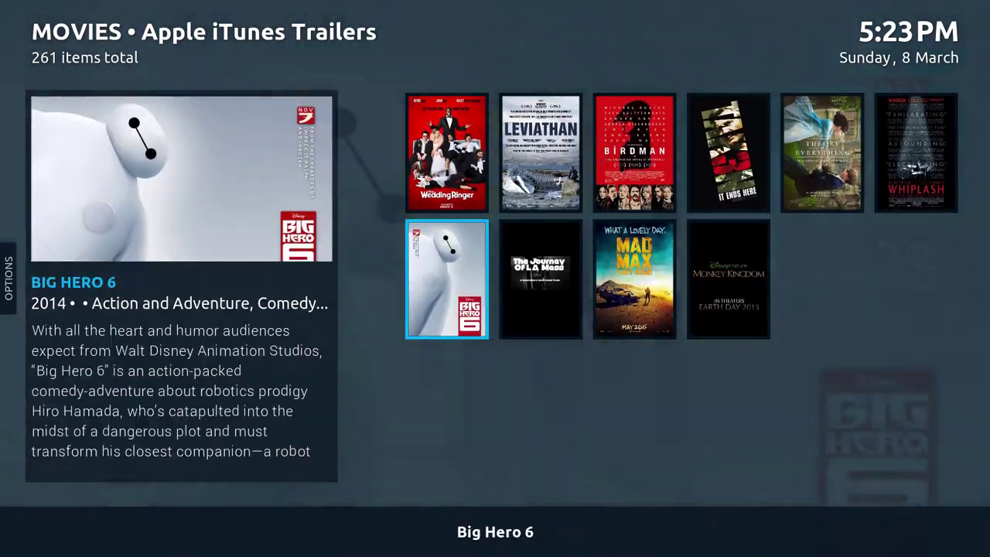
Cycle the trailers view through Banner list and Extended to Big Panel.
key(Return)
key(Return)
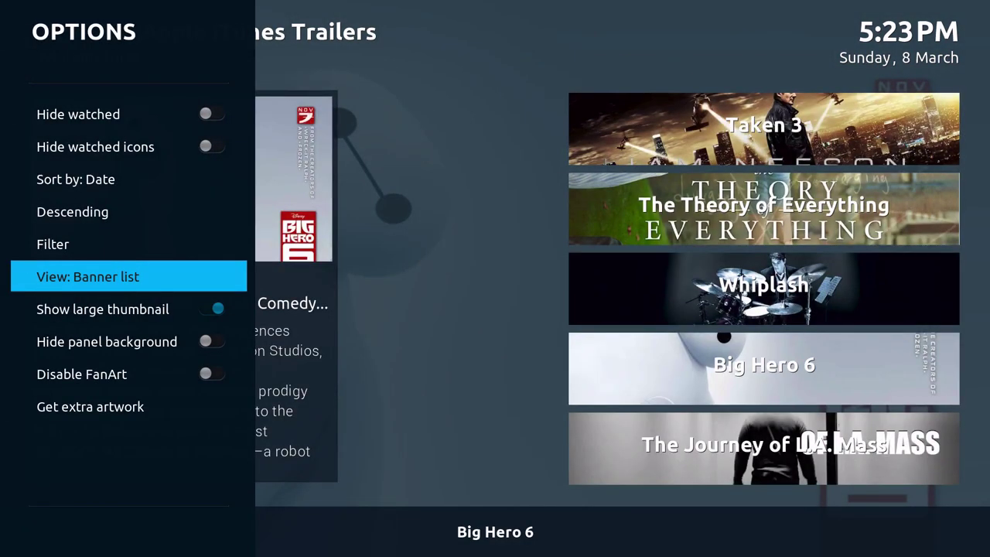
key(Return)
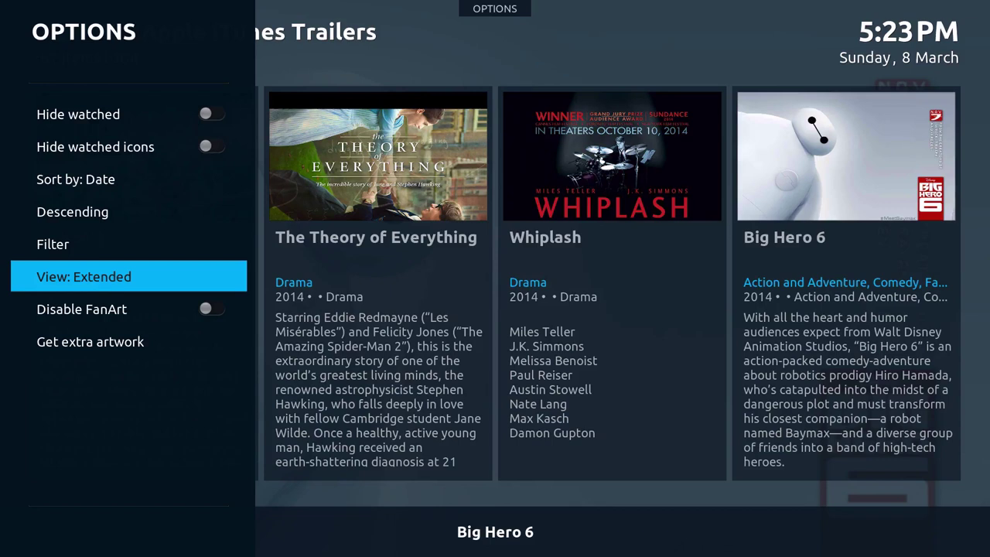
key(Return)
key(Return)
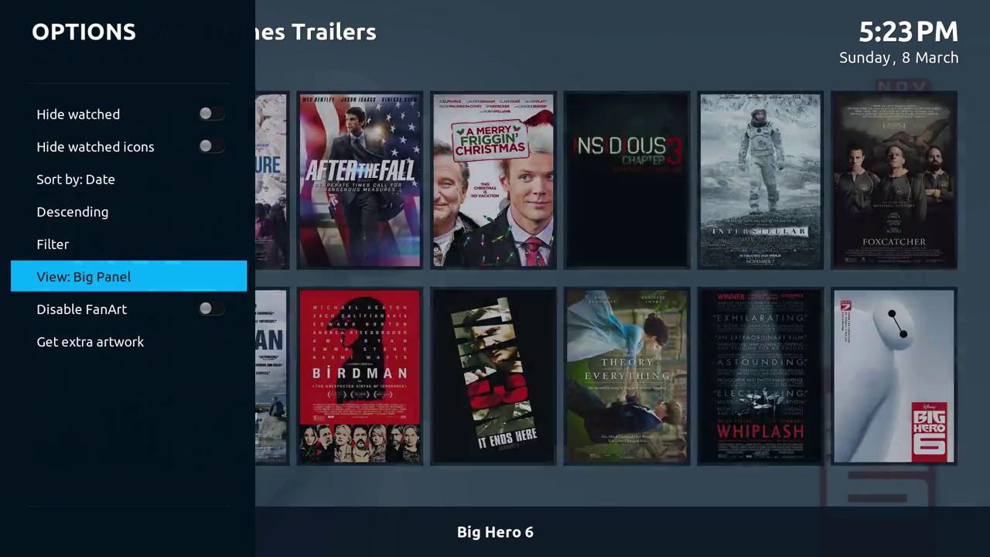
Browse the Big Panel posters back from Big Hero 6 to The Wedding Ringer and reopen the view options.
key(Right)
key(Left)
key(Left)
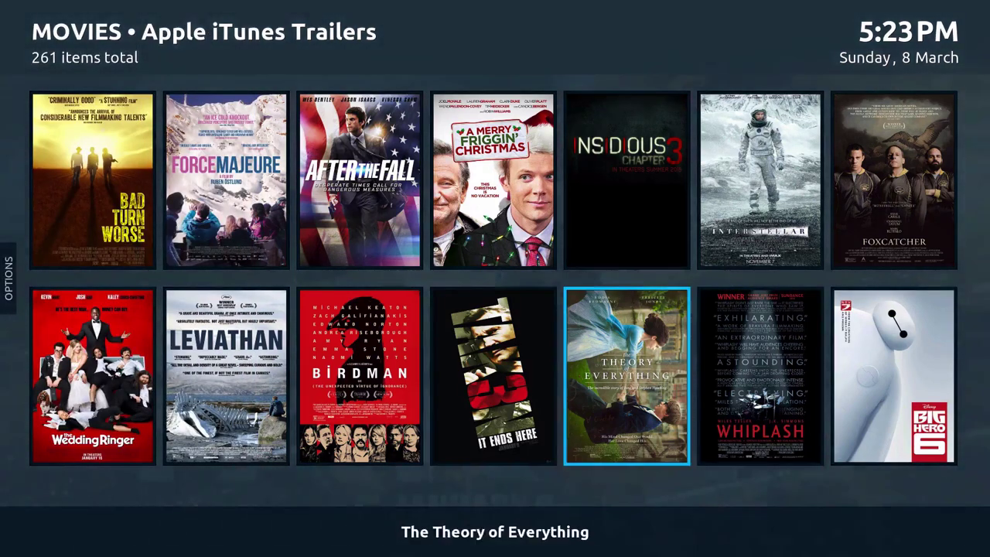
key(Right)
key(Right)
key(Left)
key(Left)
key(Left)
key(Left)
key(Left)
key(Left)
key(Left)
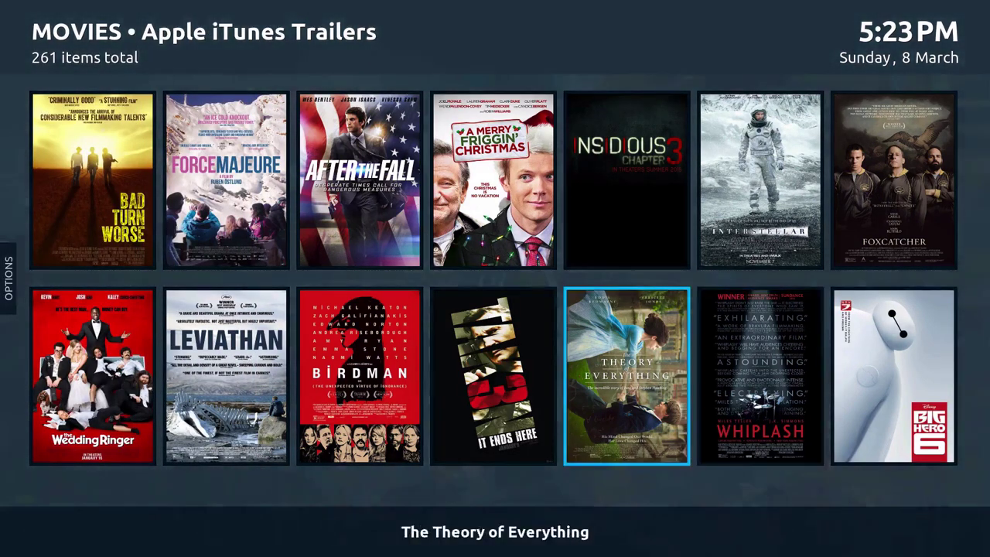
Switch the trailers view to Large Poster and browse on from The Wedding Ringer to Taken 3.
key(Return)
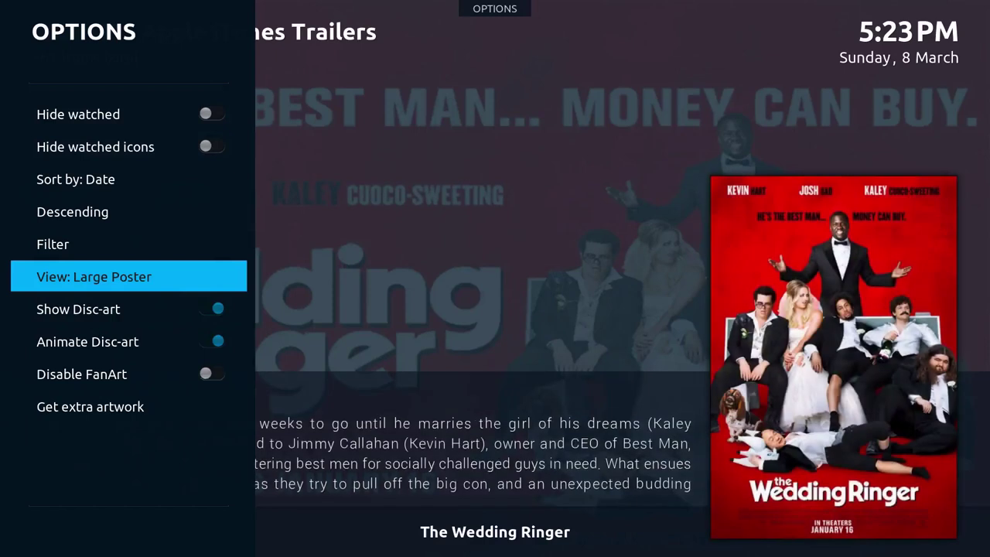
key(Right)
key(Left)
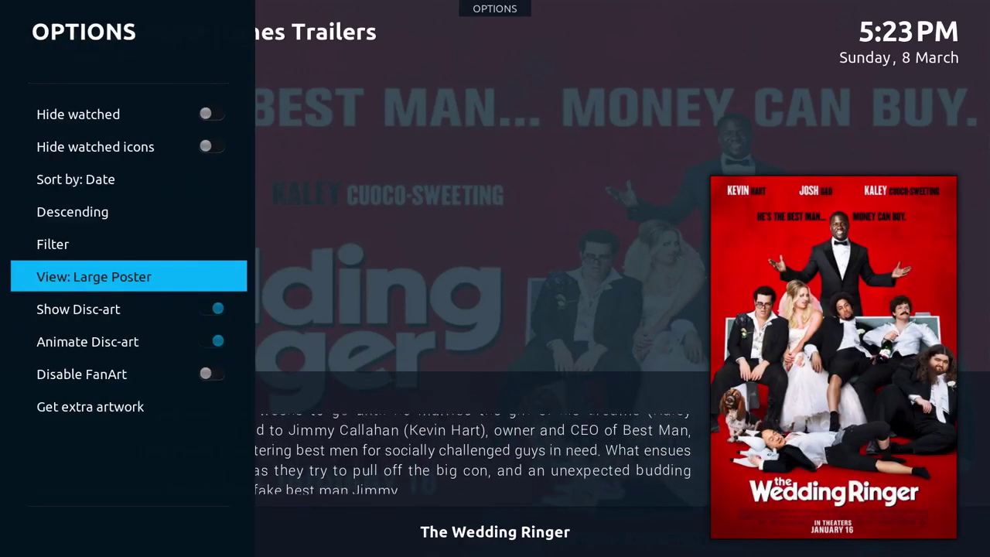
key(Right)
key(Right)
key(Right)
key(Right)
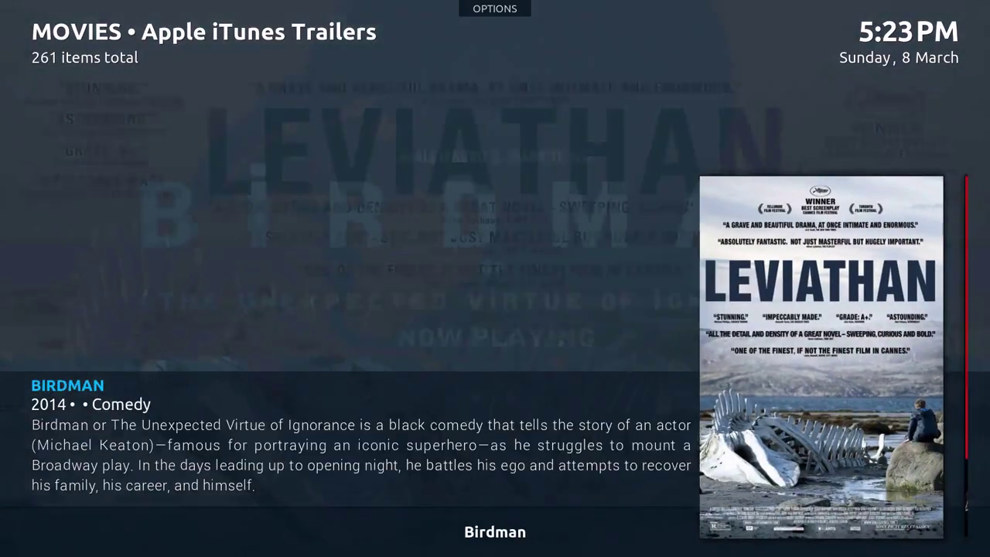
Switch the trailers view to Big Panel details and browse from Foxcatcher to A Merry Friggin' Christmas.
key(Left)
key(Return)
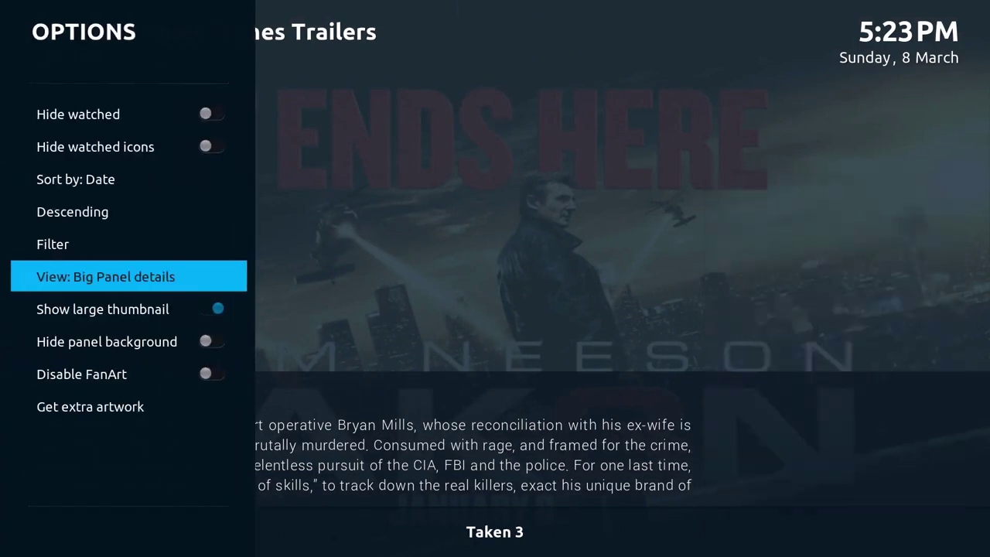
key(Right)
key(Up)
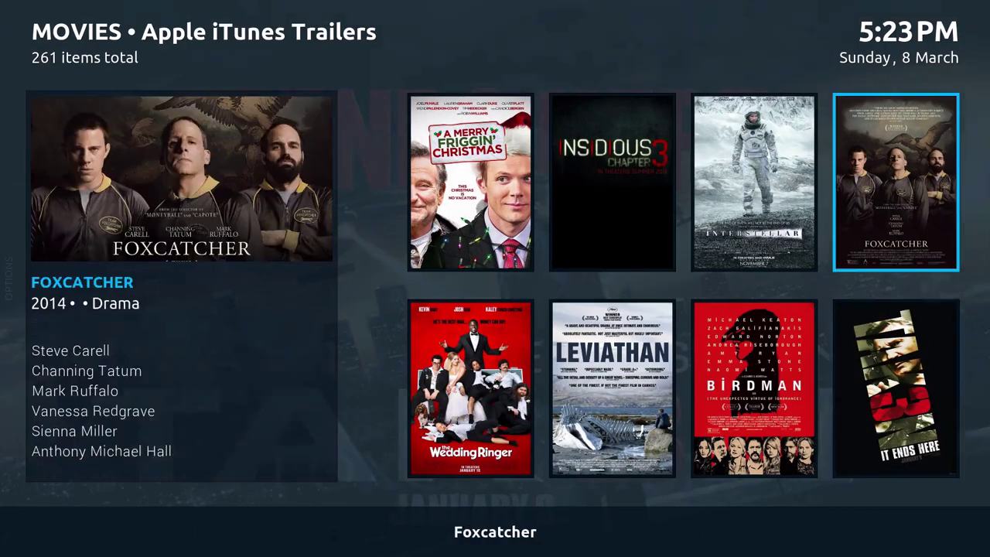
key(Left)
key(Left)
key(Left)
key(Left)
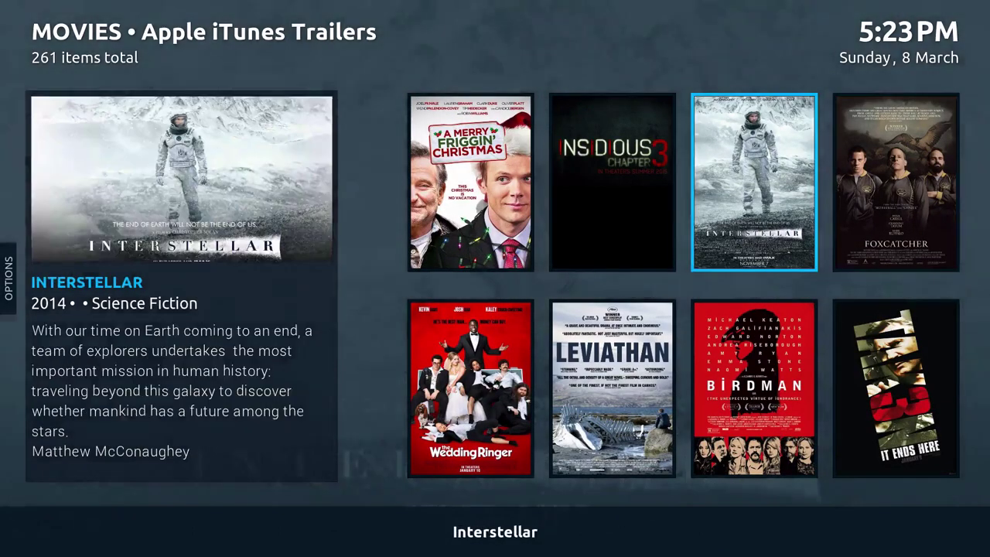
Switch the trailers view through FanArt to Single Poster and browse on to Force Majeure.
key(Return)
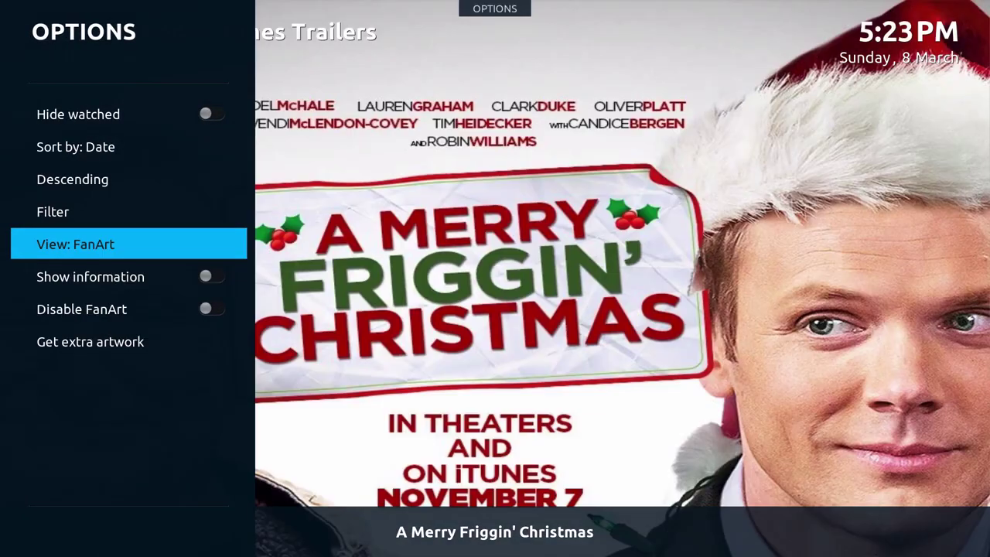
key(Return)
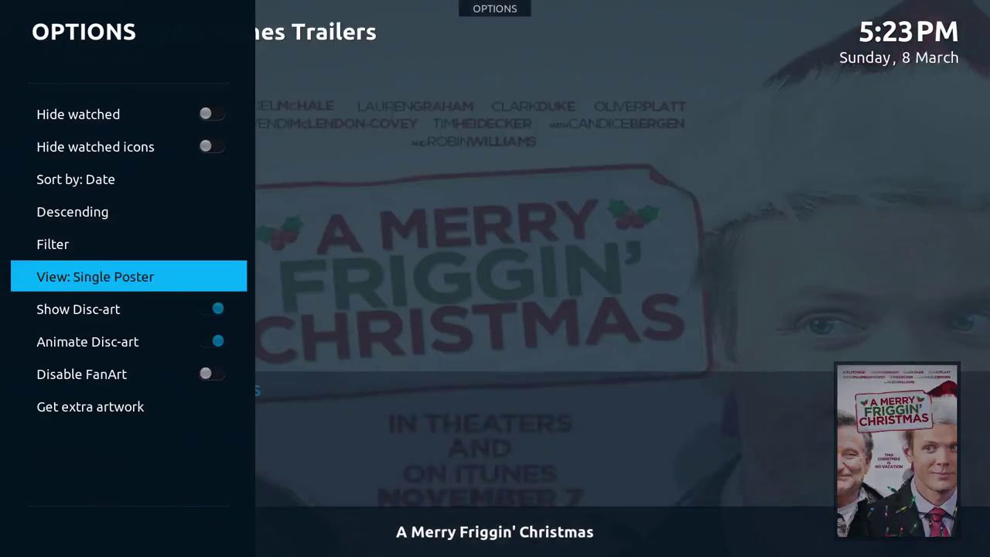
key(Right)
key(Down)
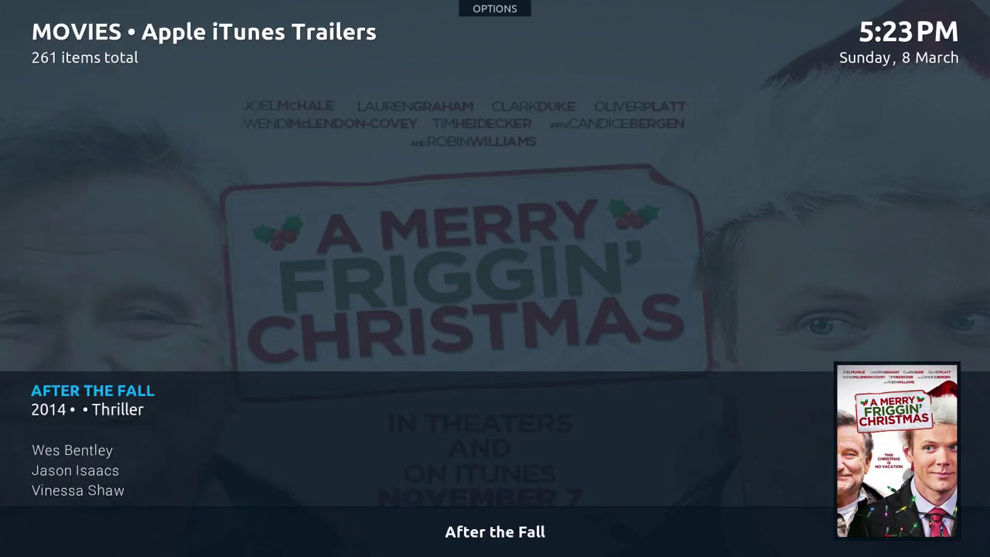
key(Down)
Switch the trailers view from Single Poster to Panel Square.
key(Left)
key(Return)
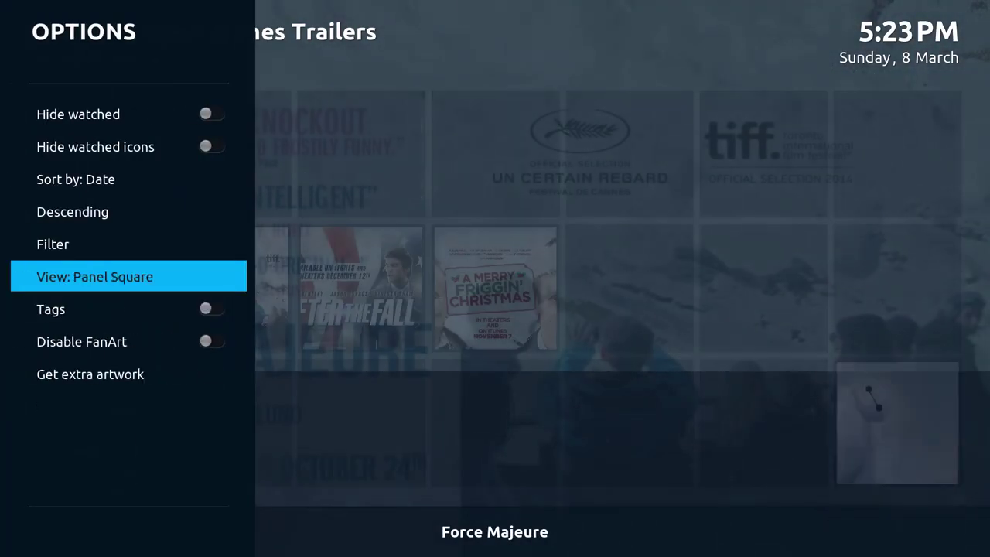
Switch the trailers view from Panel Square through Thumbs and Poster Row to Low List.
key(Return)
key(Return)
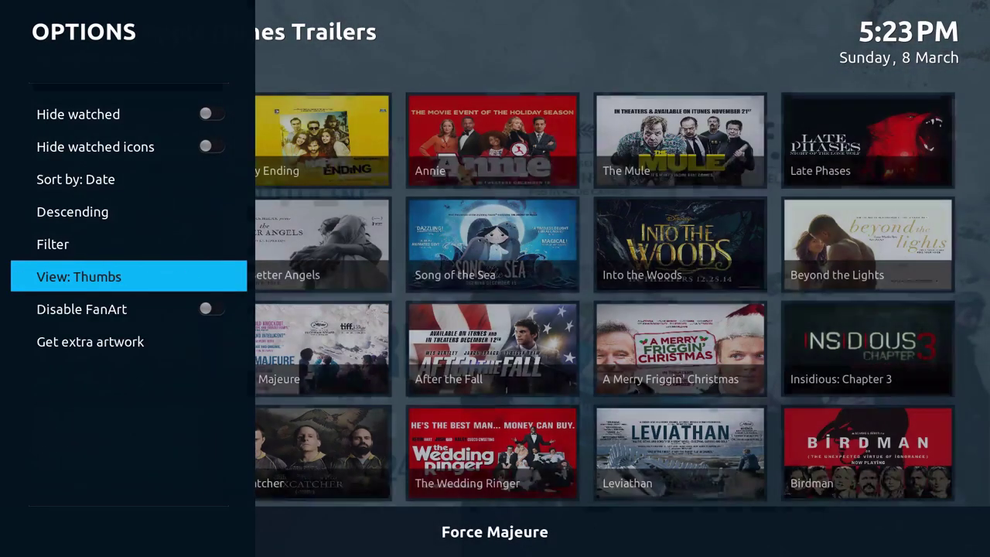
key(Return)
key(Return)
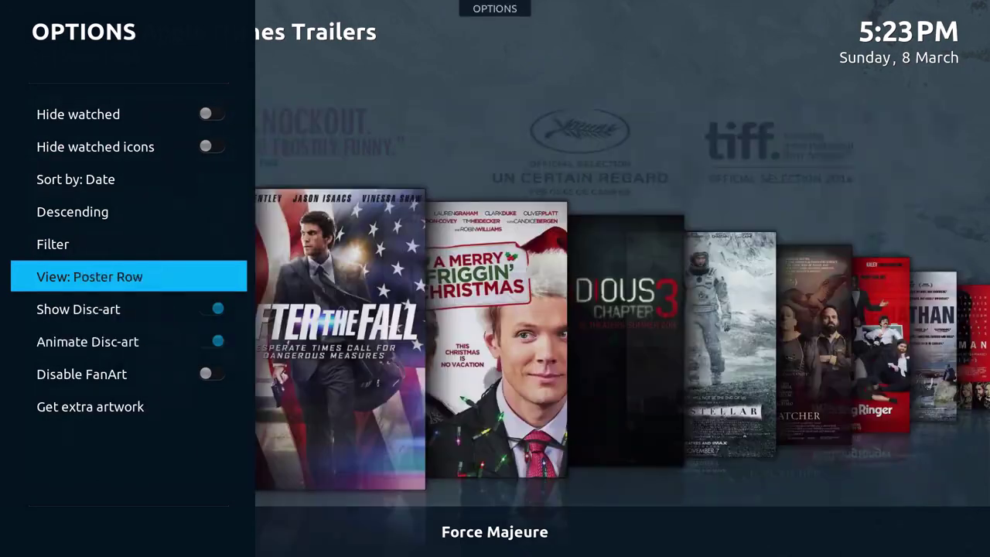
key(Return)
key(Return)
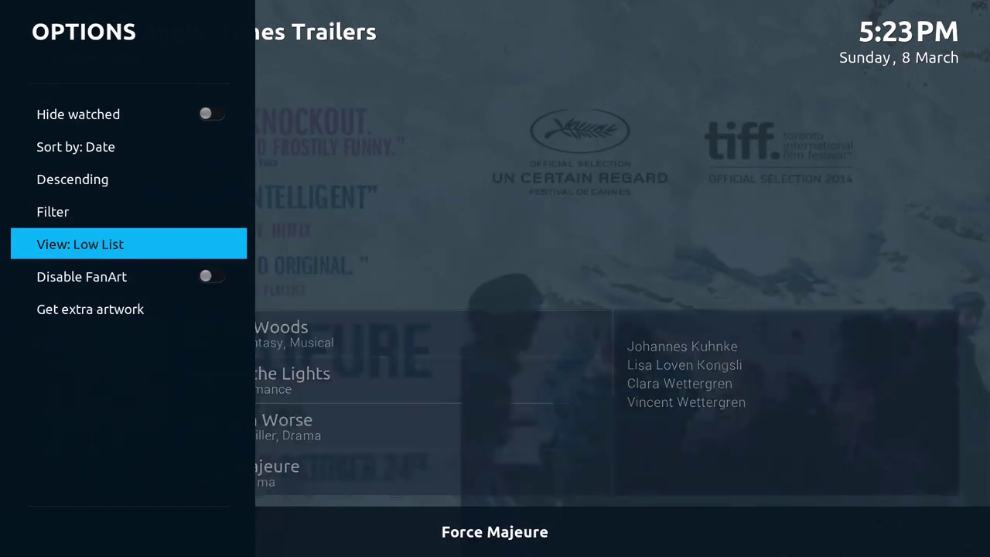
Browse the Low List from Force Majeure back to Into the Woods and switch the view to Big List.
key(Right)
key(Up)
key(Up)
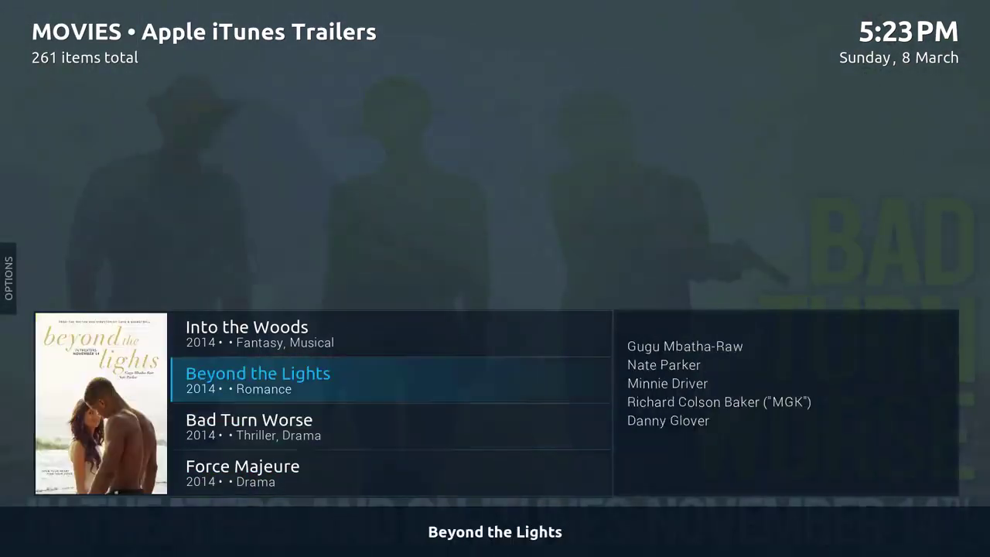
key(Up)
key(Left)
key(Return)
key(Return)
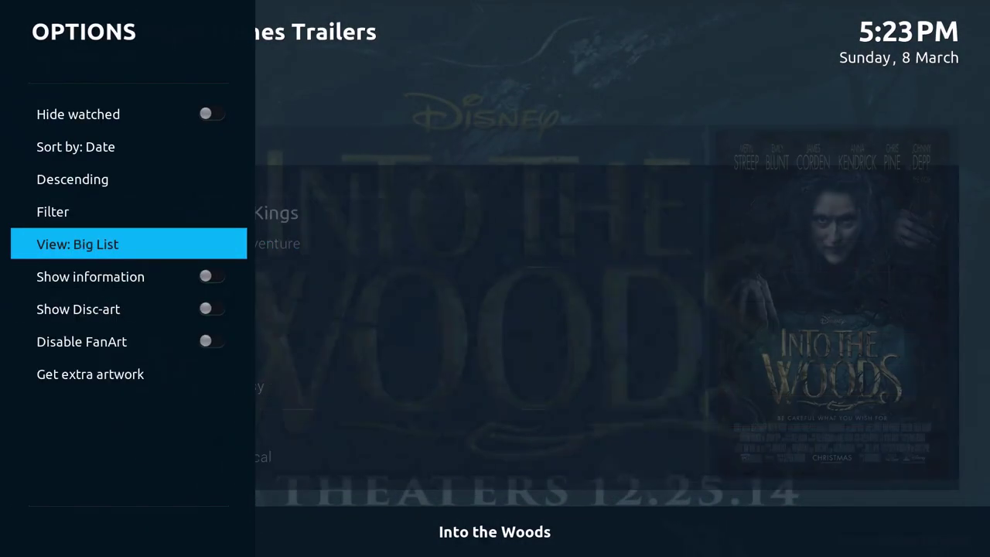
Leave the Apple iTunes Trailers add-on and return to the home screen.
key(BackSpace)
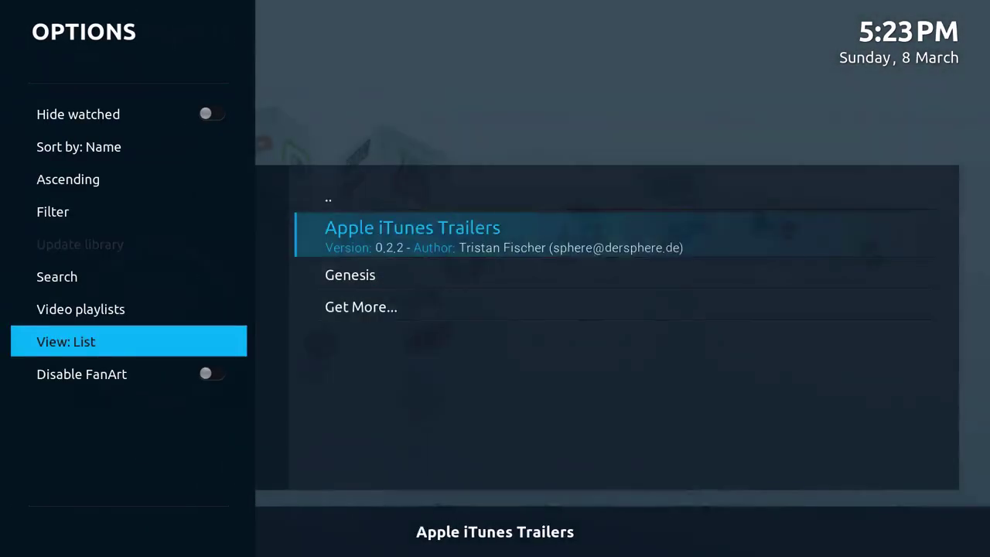
key(Escape)
key(Down)
key(Up)
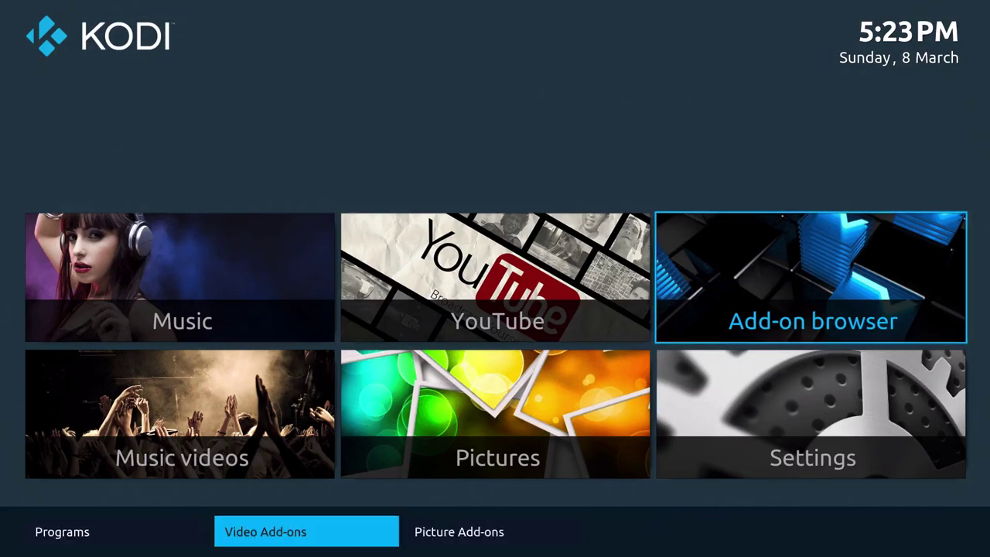
Open the Genesis add-on from Video Add-ons and enter its TV shows section.
key(Return)
key(Down)
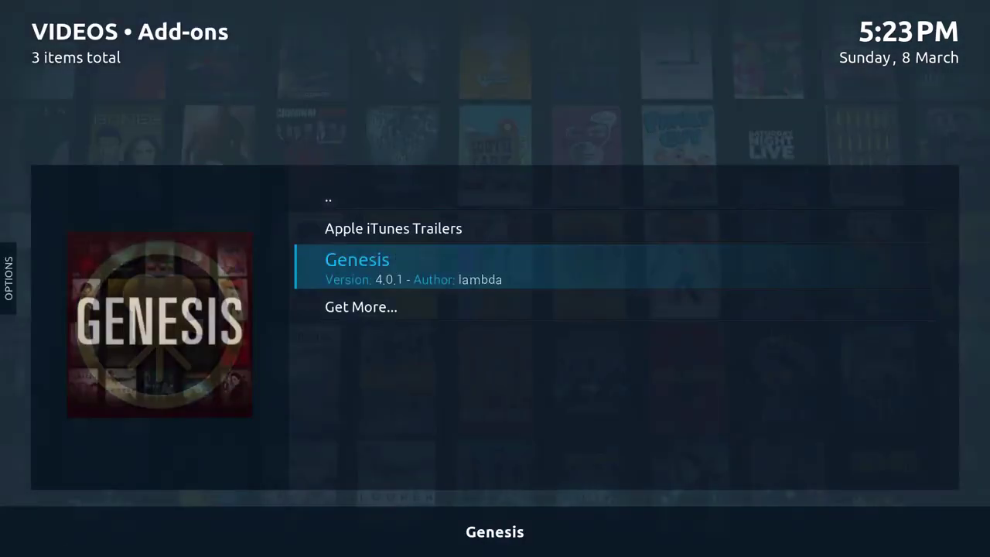
key(Return)
key(Down)
key(Down)
key(Return)
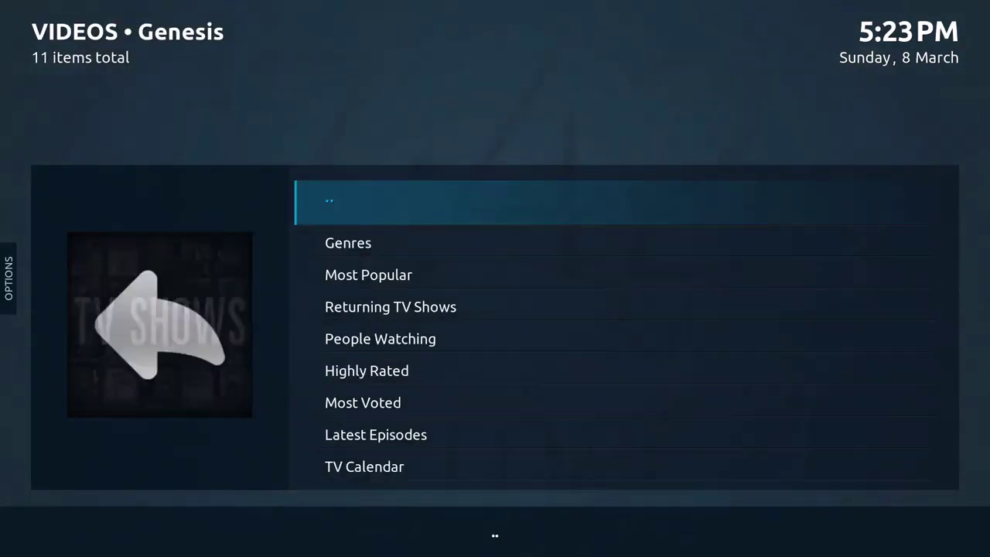
Open the Returning TV Shows list and move to its Next Page entry.
key(Down)
key(Down)
key(Down)
key(Return)
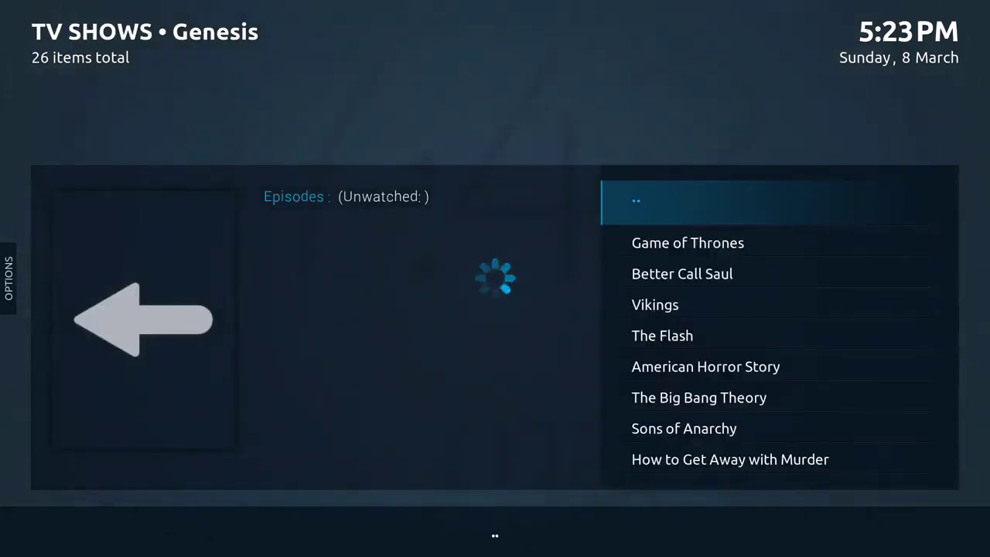
key(Down)
key(Up)
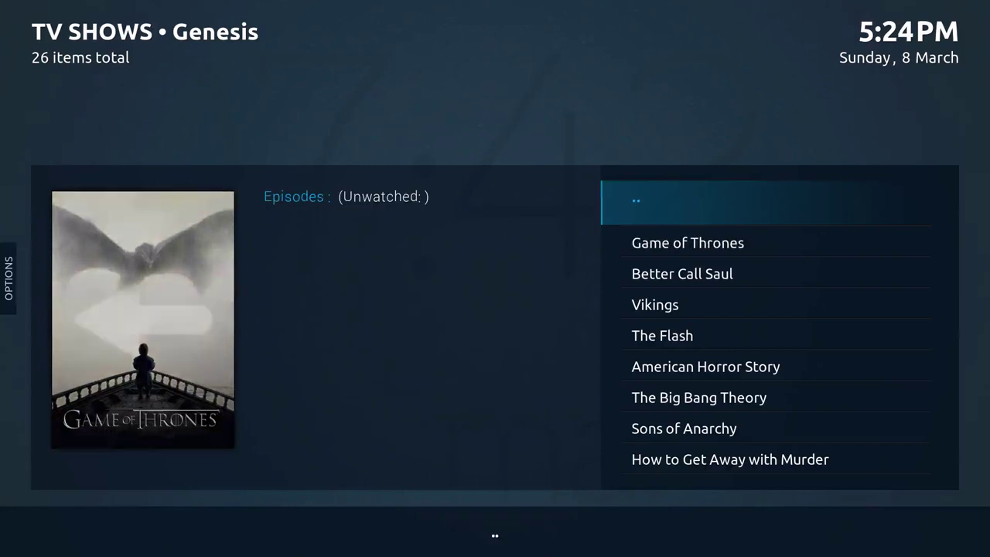
key(Up)
Switch the Genesis TV shows view to Big List and on to Horizontal Panel.
key(Left)
key(Return)
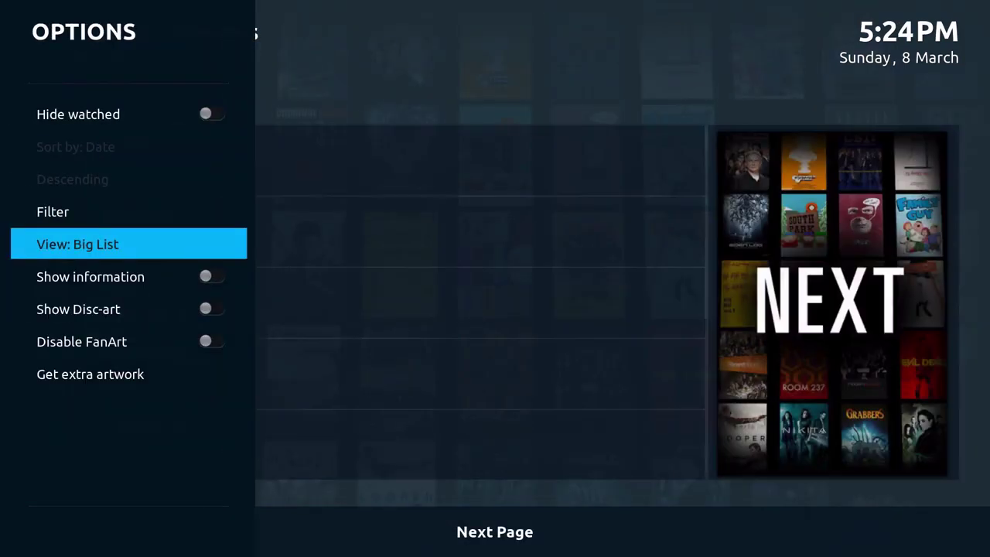
key(Right)
key(Left)
key(Return)
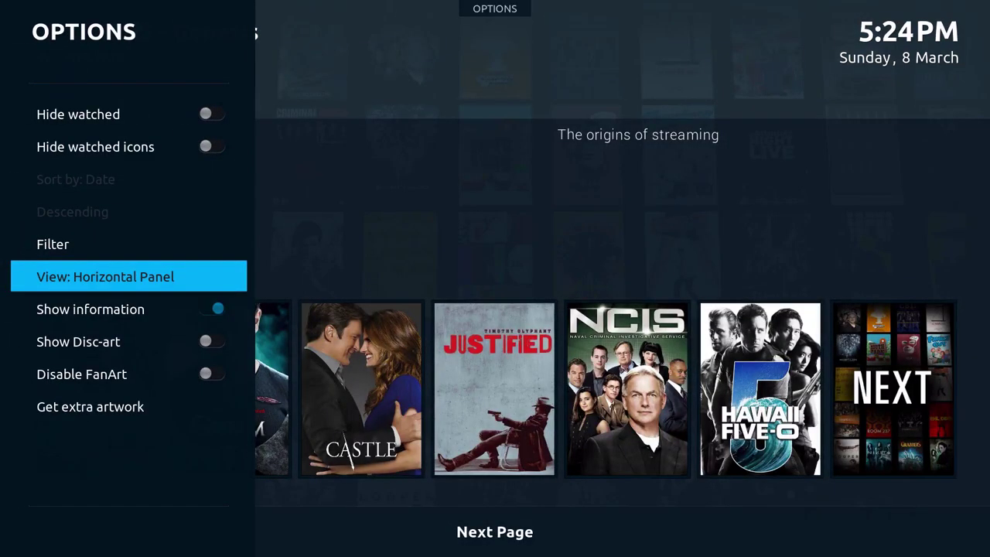
Switch the TV shows view through Landscape, Landscape details and Panel Wall to Banner list.
key(Return)
key(Return)
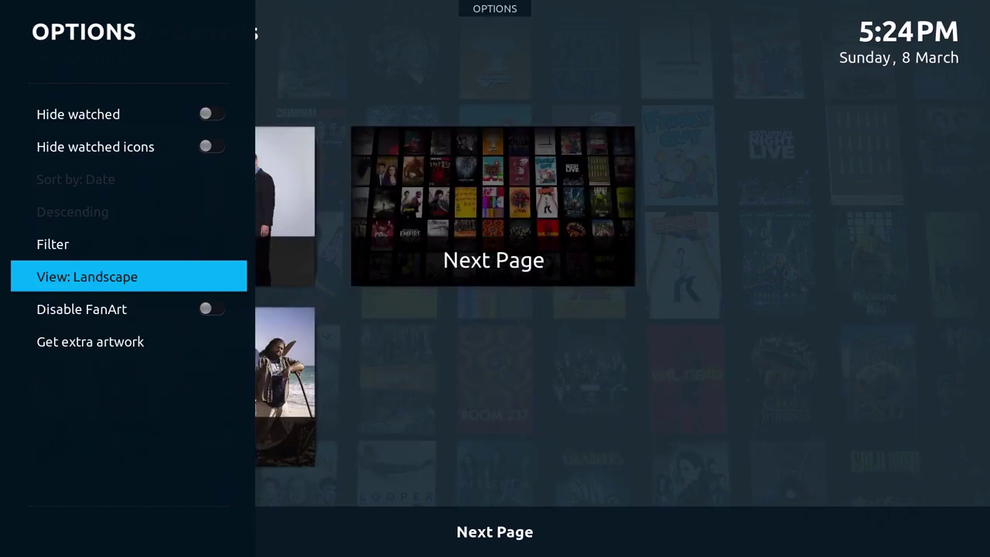
key(Return)
key(Return)
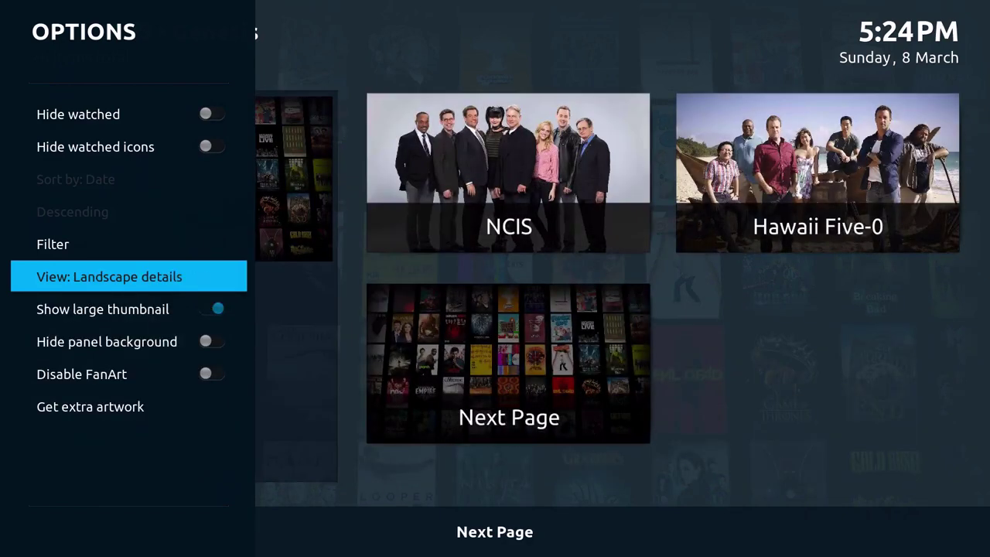
key(Return)
key(Return)
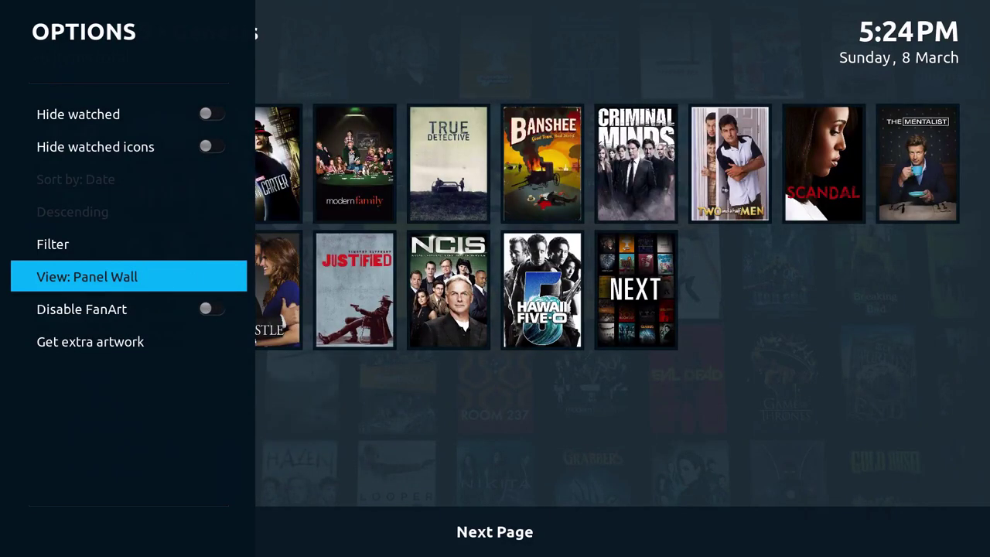
key(Return)
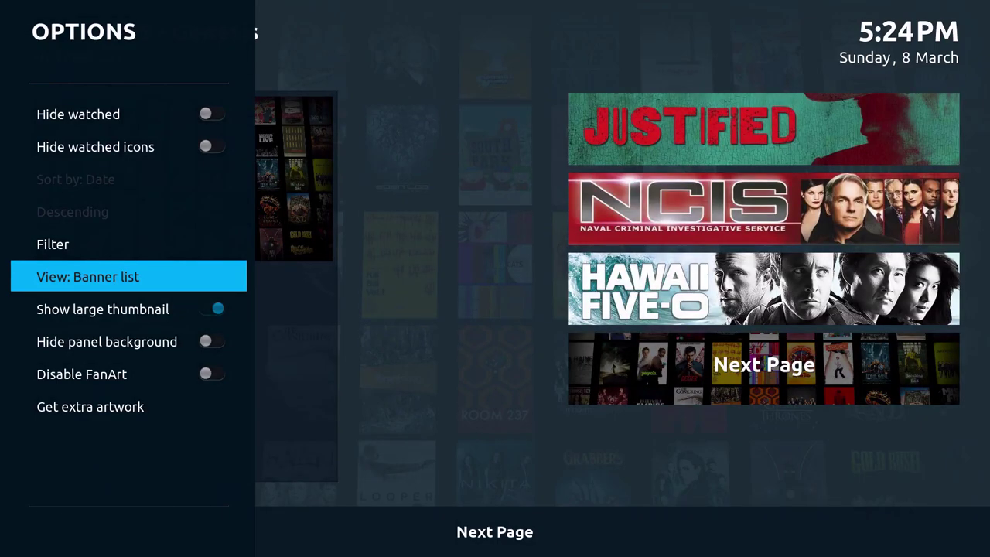
Browse the Banner list from Next Page back through Justified and Criminal Minds to Agent Carter.
key(Right)
key(Up)
key(Up)
key(Up)
key(Up)
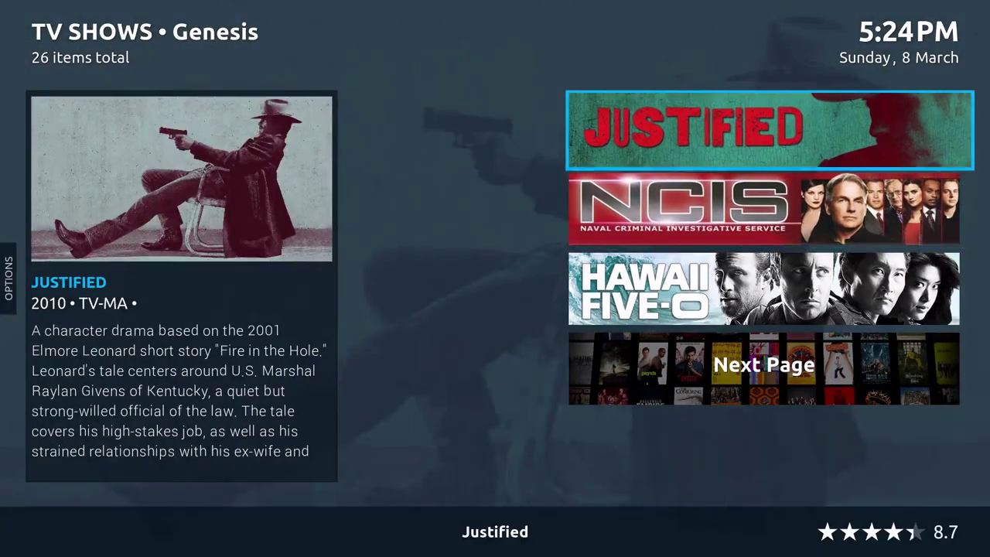
key(Up)
key(Up)
key(Up)
key(Up)
key(Up)
key(Up)
key(Up)
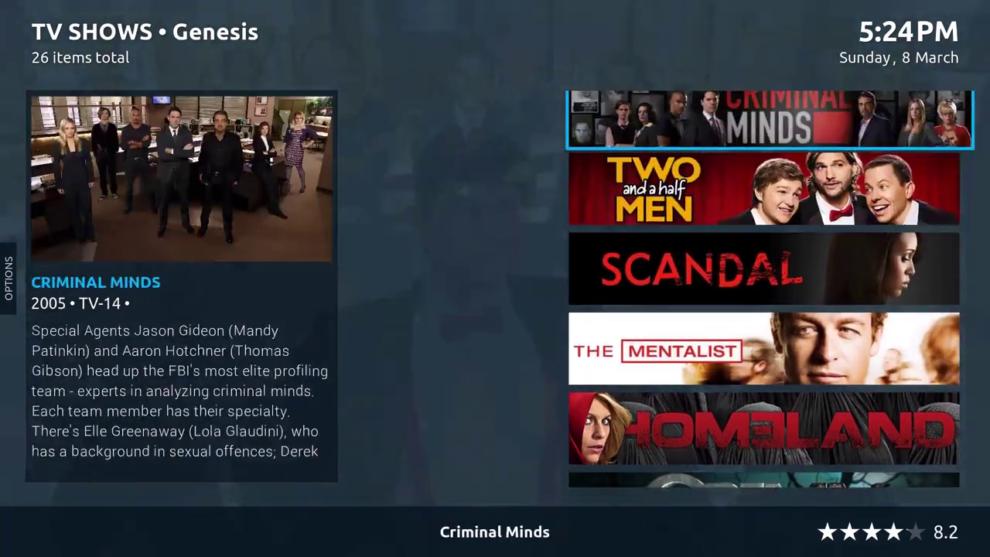
key(Up)
key(Up)
key(Up)
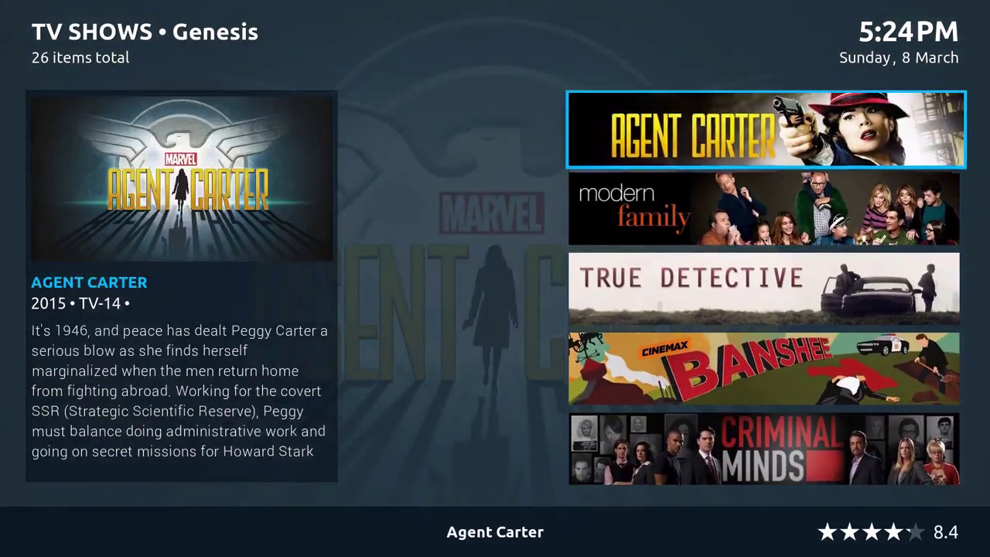
Switch the TV shows view through Extended to the three-column banner grid.
key(Left)
key(Return)
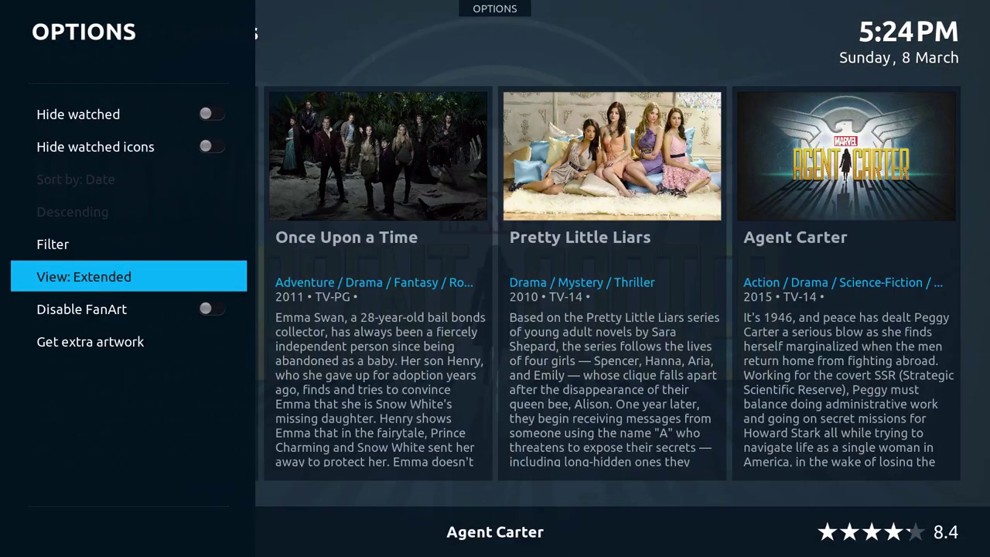
key(Return)
key(Right)
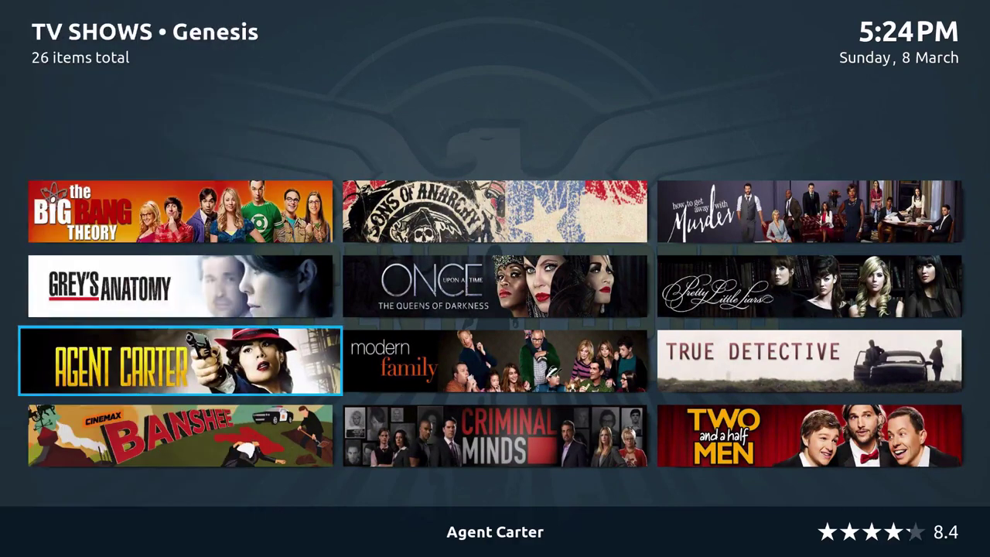
Browse the banner grid from Agent Carter through The Big Bang Theory and Banshee to Criminal Minds.
key(Right)
key(Right)
key(Left)
key(Left)
key(Up)
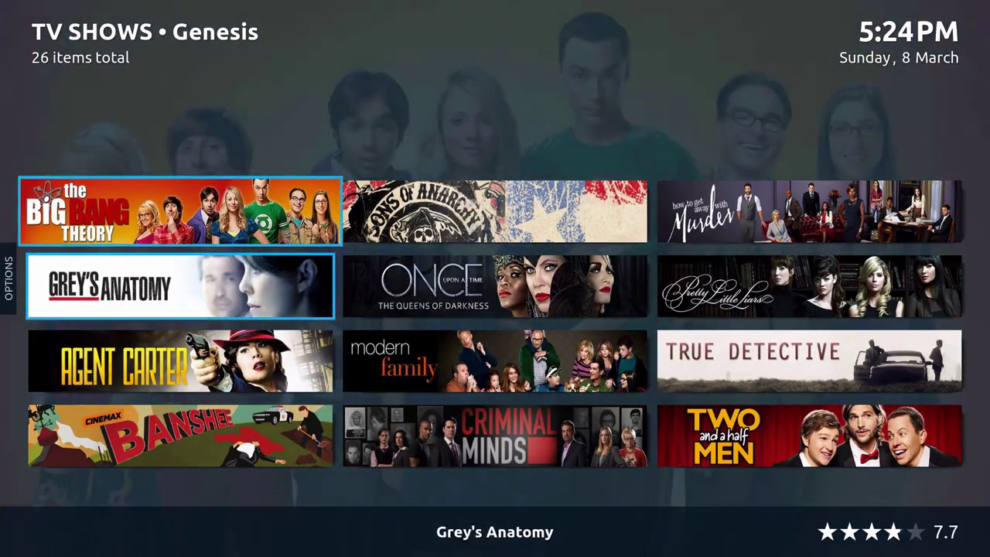
key(Down)
key(Down)
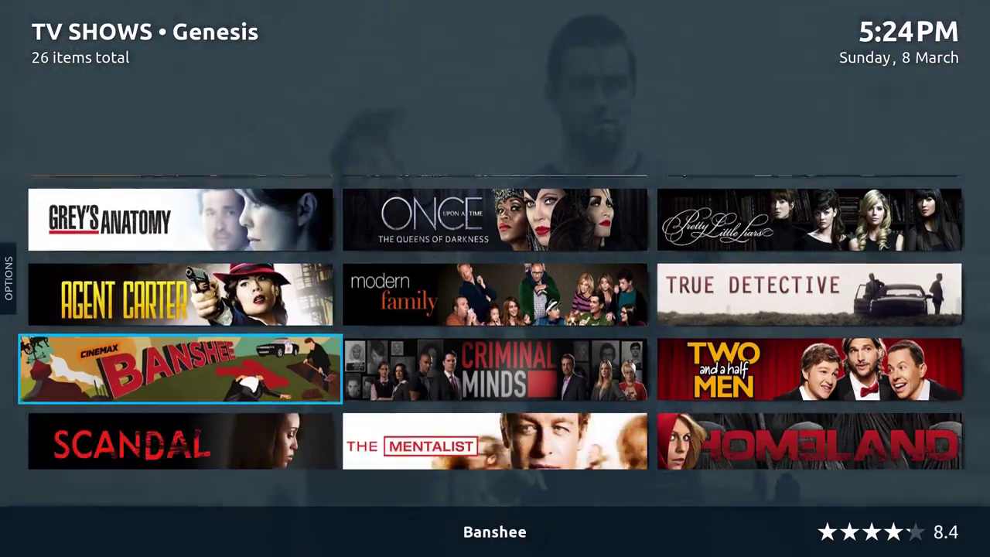
key(Right)
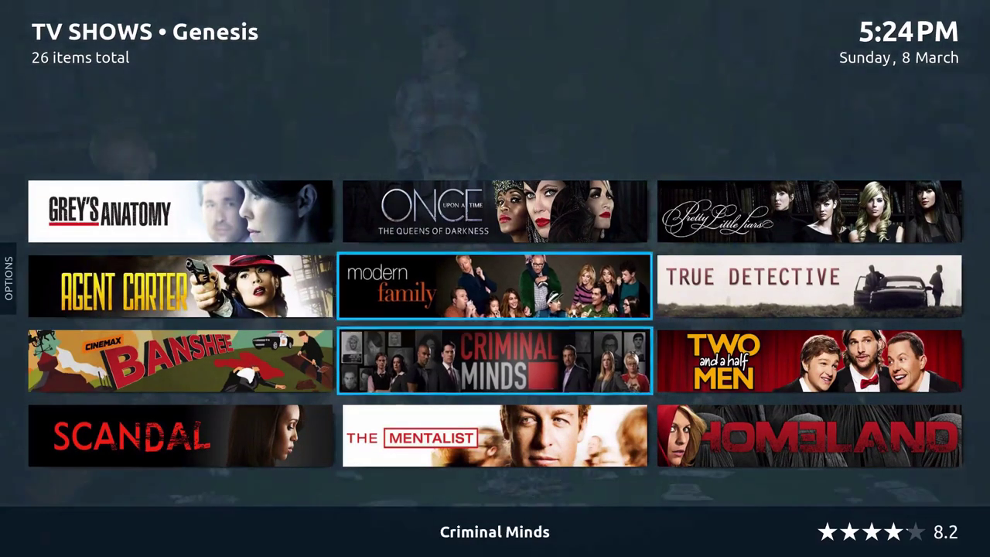
Open True Detective from the banner grid and enter Season 1.
key(Down)
key(Up)
key(Up)
key(Right)
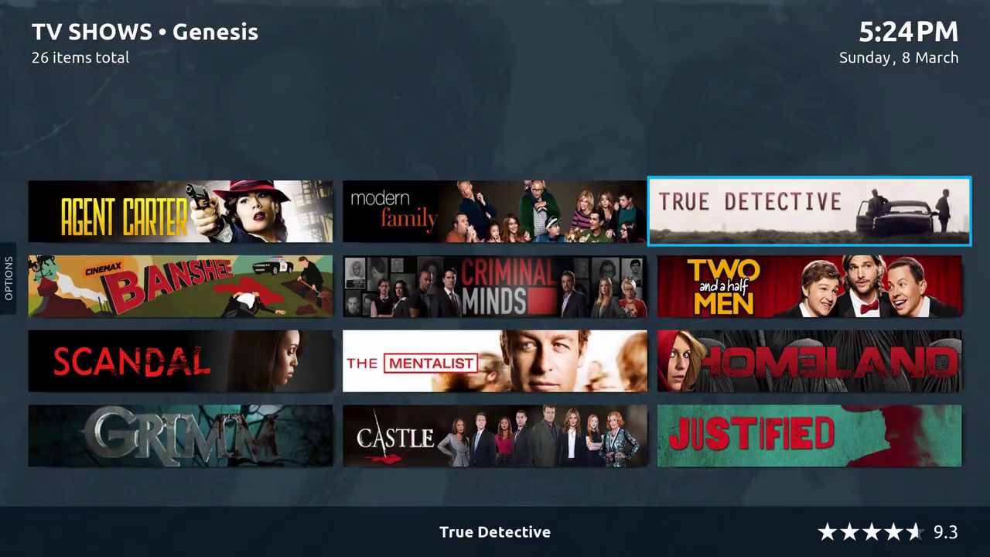
key(Return)
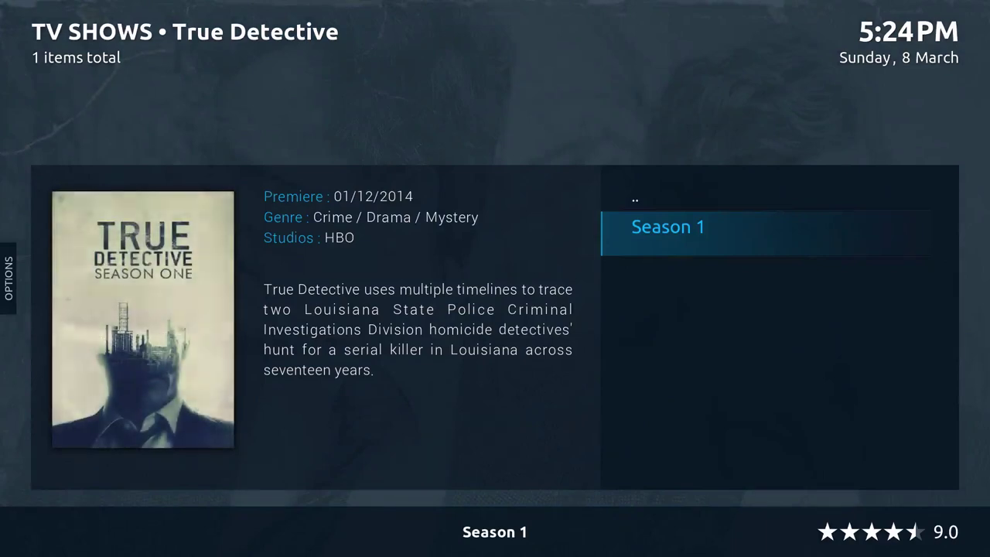
key(Left)
key(Right)
key(Return)
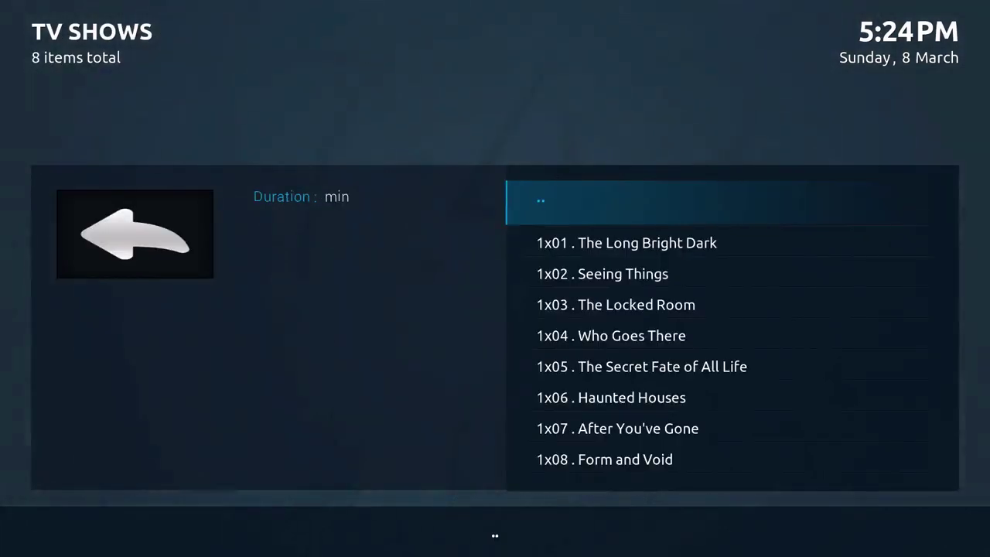
Move to the episode Seeing Things and switch the view through Big List and Landscape Single Row to Extended.
key(Down)
key(Left)
key(Return)
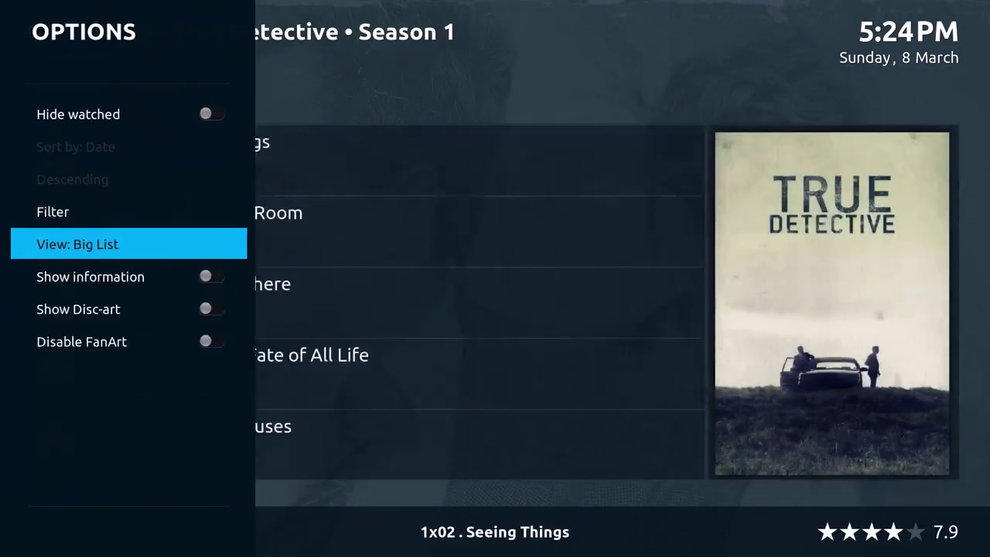
key(Return)
key(Return)
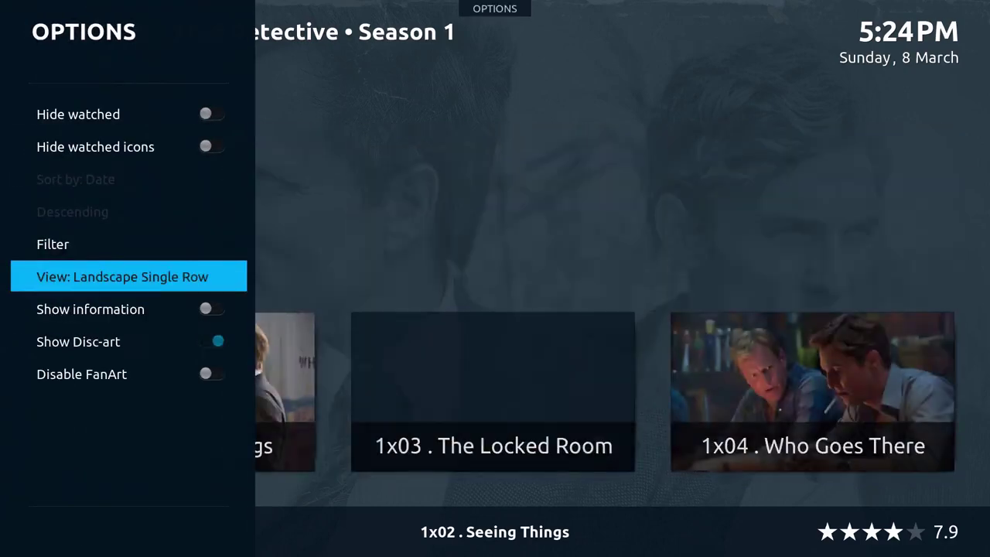
key(Return)
key(Return)
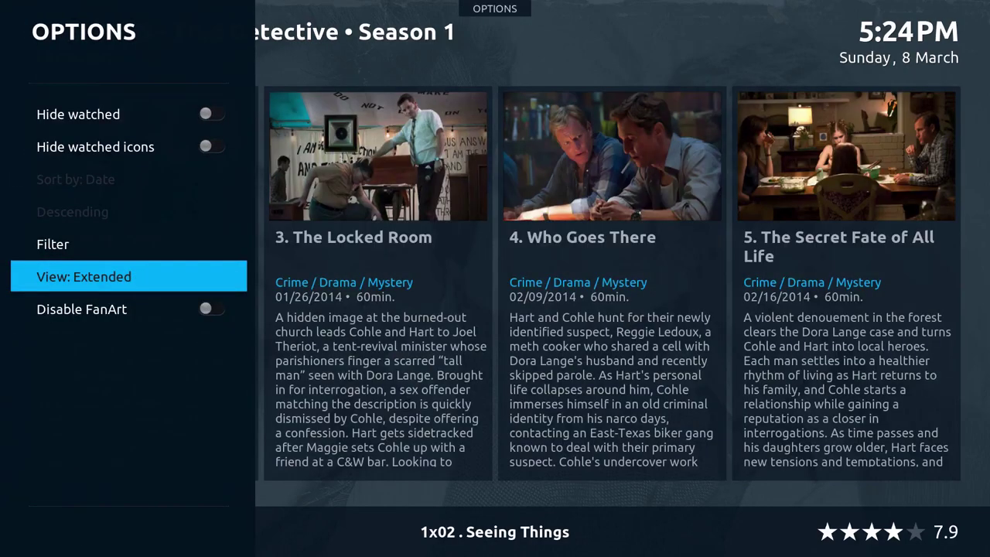
Browse the Season 1 episodes in Extended view from Seeing Things to After You've Gone.
key(Right)
key(Right)
key(Right)
key(Right)
key(Right)
key(Right)
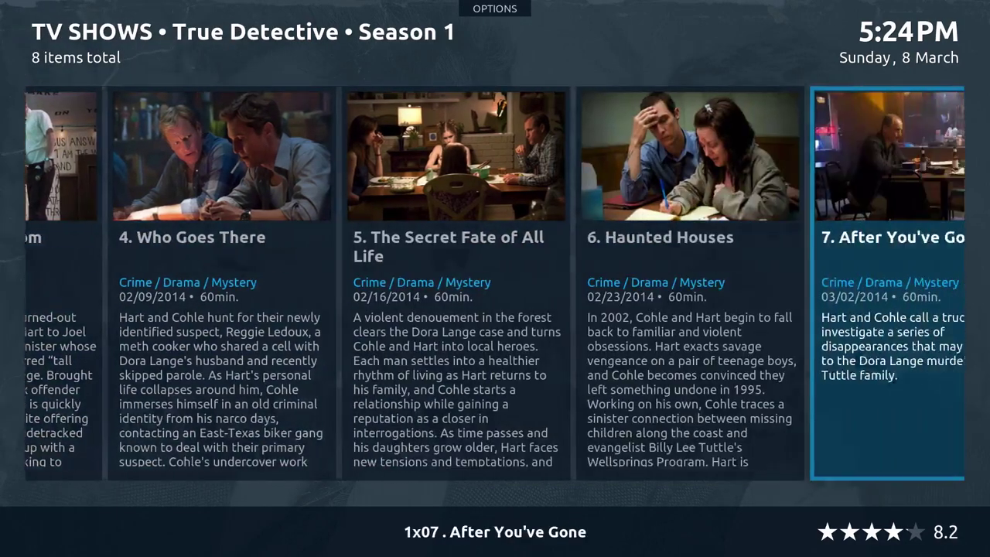
Switch the episodes view through Panel Square and Thumbs to Low List.
key(m)
key(Return)
key(Return)
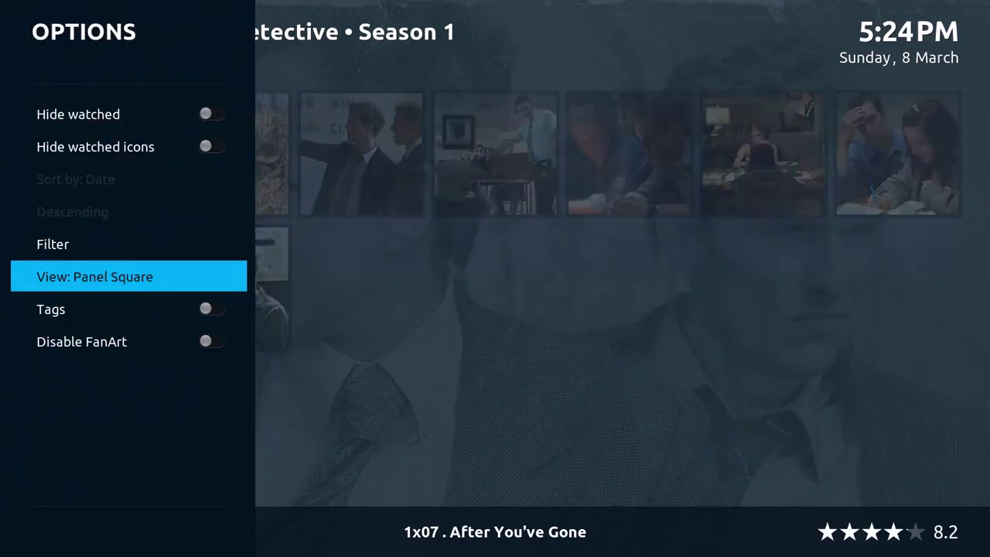
key(Return)
key(Return)
key(Return)
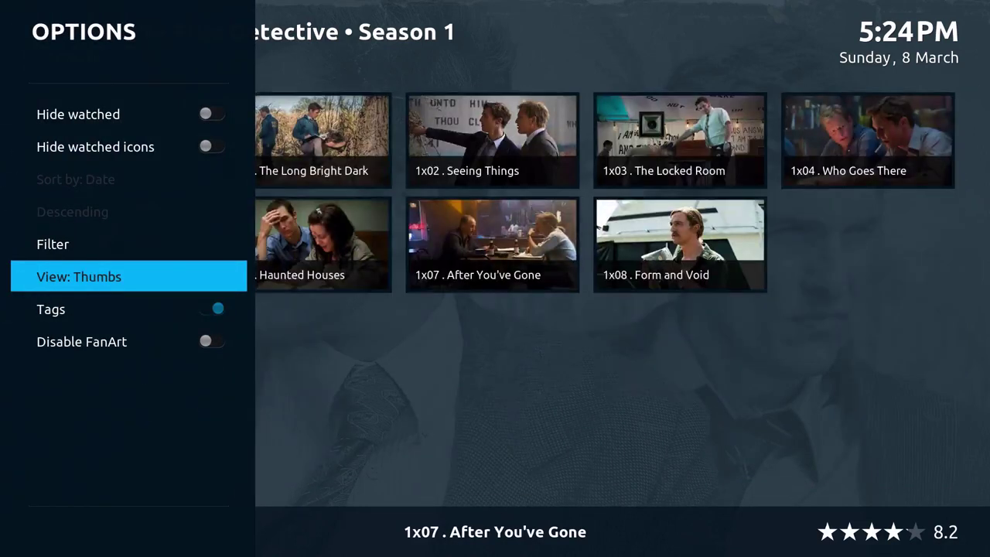
key(Return)
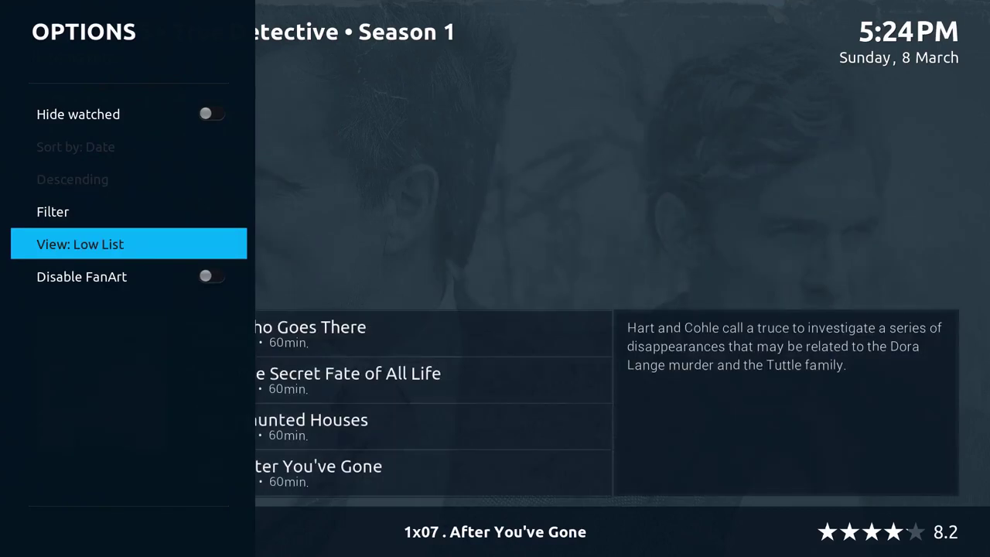
Switch the Season 1 episodes view to List and move up to the episode The Locked Room.
key(Right)
key(Return)
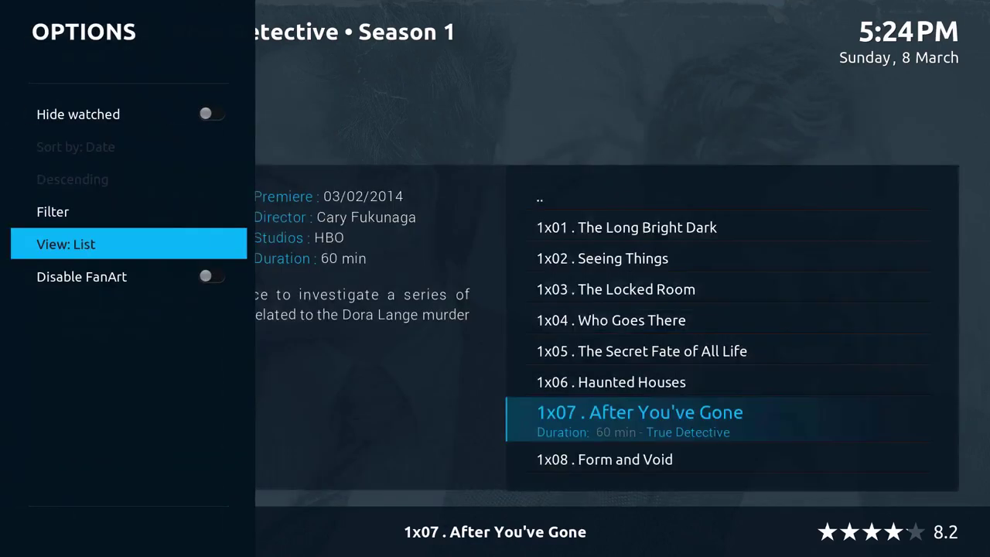
key(Right)
key(Up)
key(Up)
key(Up)
key(Up)
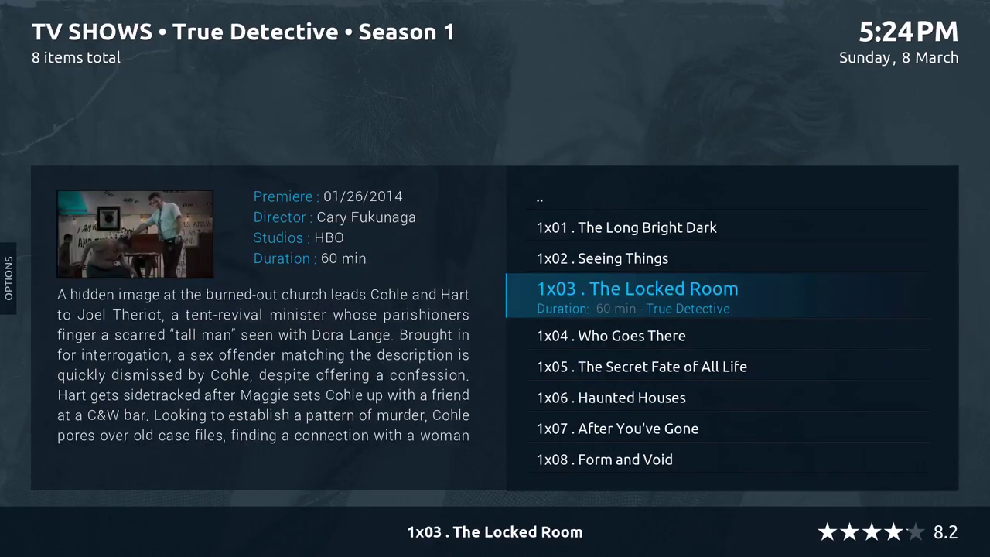
Back out of True Detective, the Genesis add-on and the video add-ons list to the home screen.
key(BackSpace)
key(BackSpace)
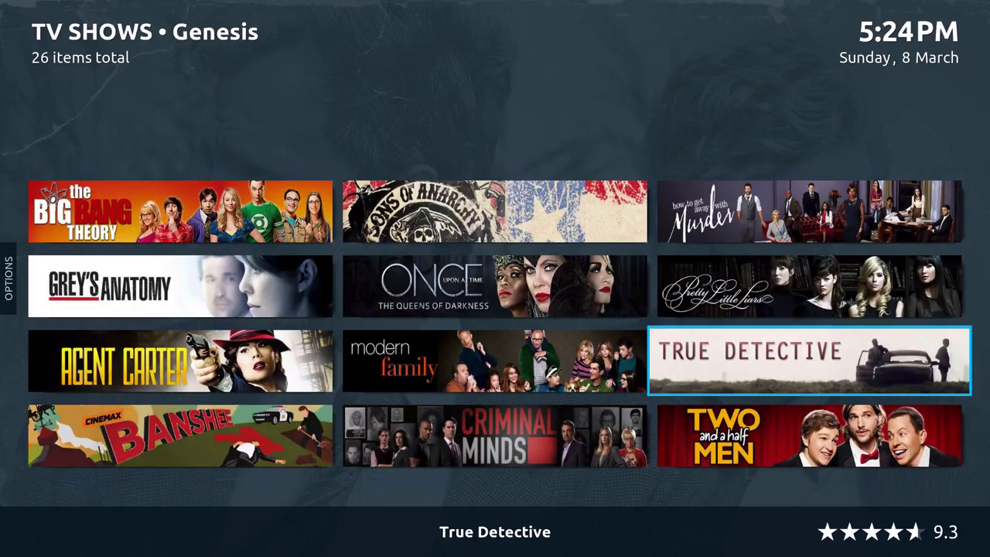
key(BackSpace)
key(BackSpace)
key(BackSpace)
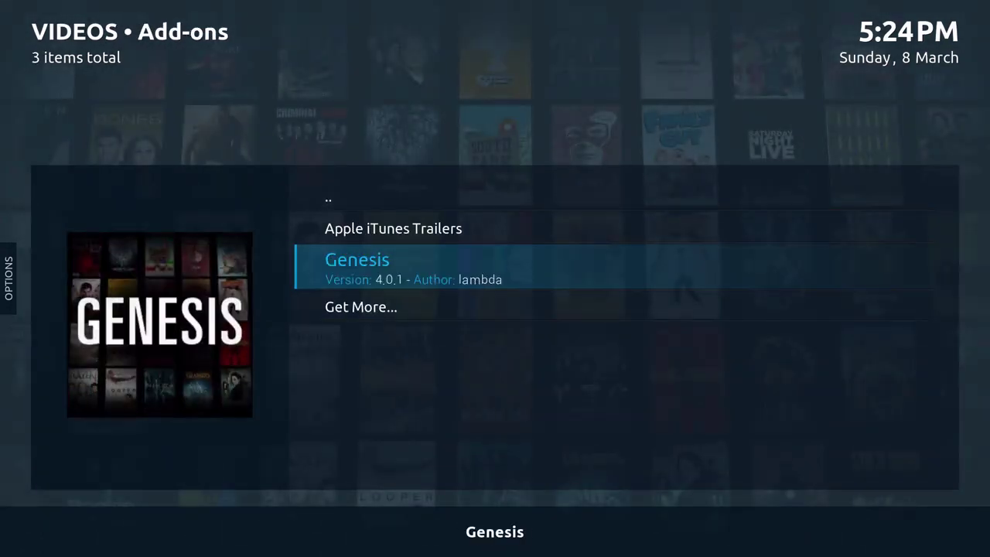
key(BackSpace)
Move across the home screen tiles to Movies.
key(Left)
key(Left)
key(Left)
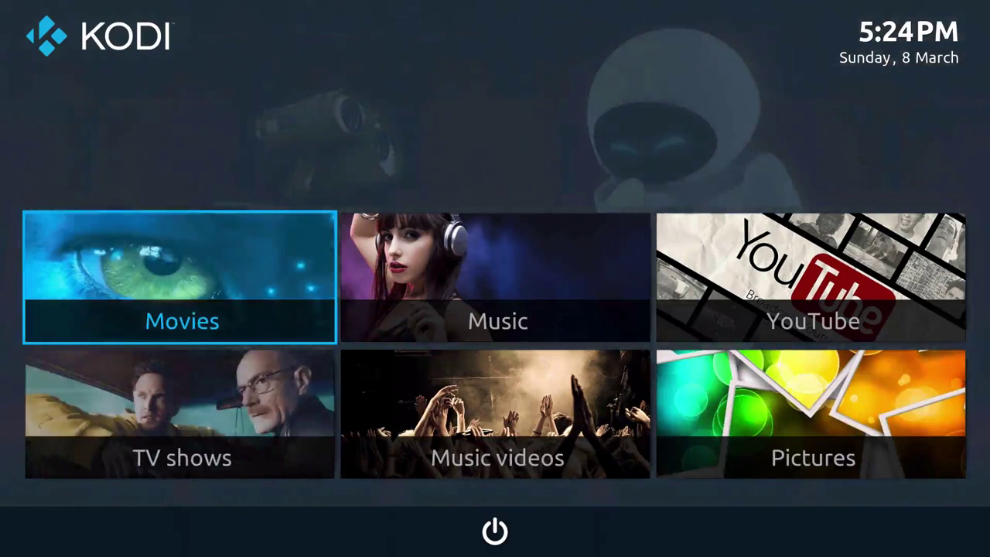
key(Left)
key(Right)
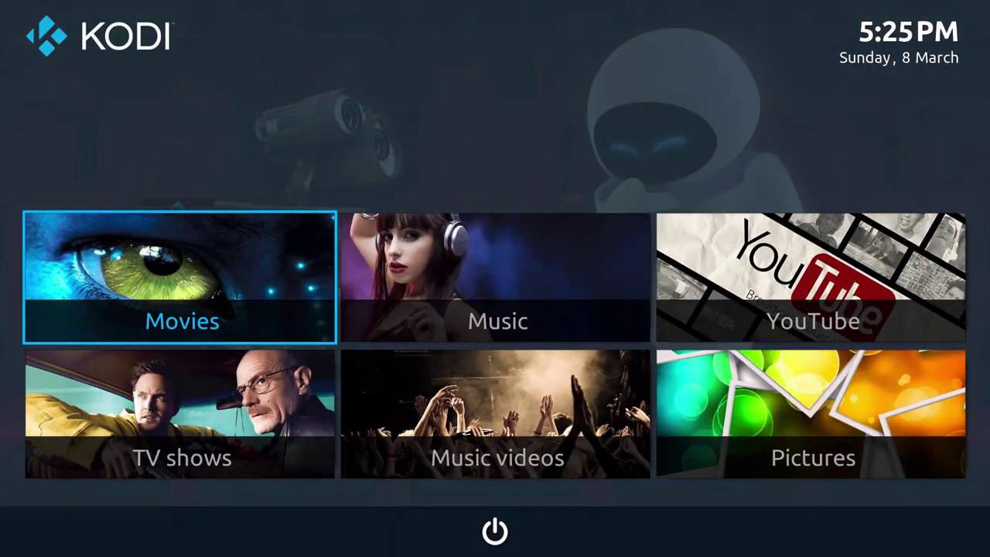